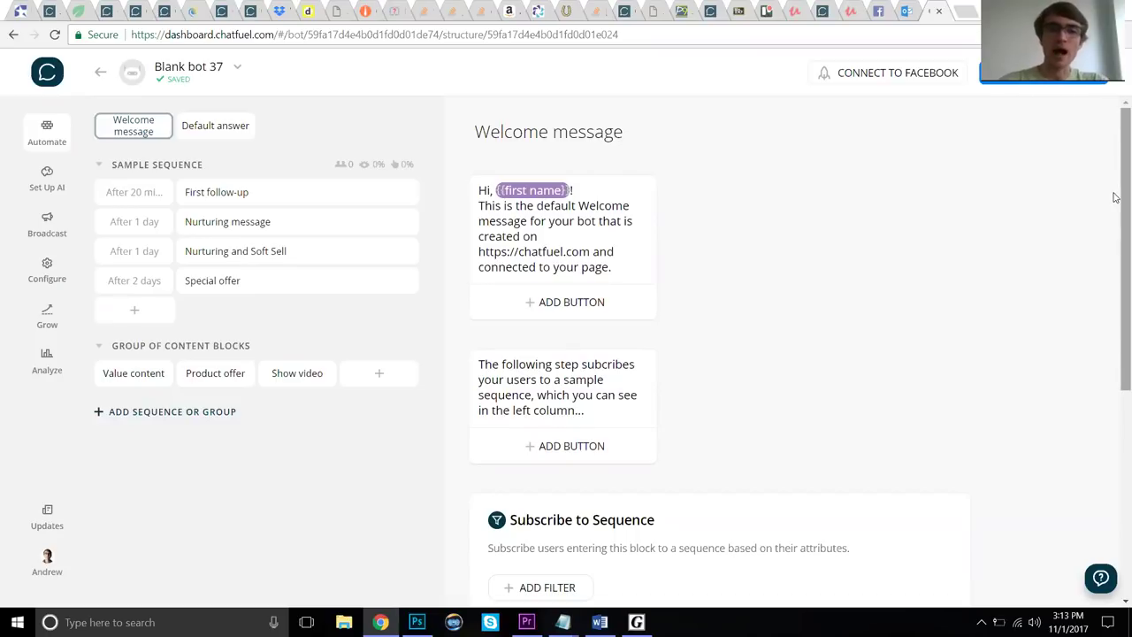
# - Delete the Subscribe to Sequence card from the Welcome message block
pyautogui.moveTo(1115, 198); pyautogui.dragTo(1115, 206)
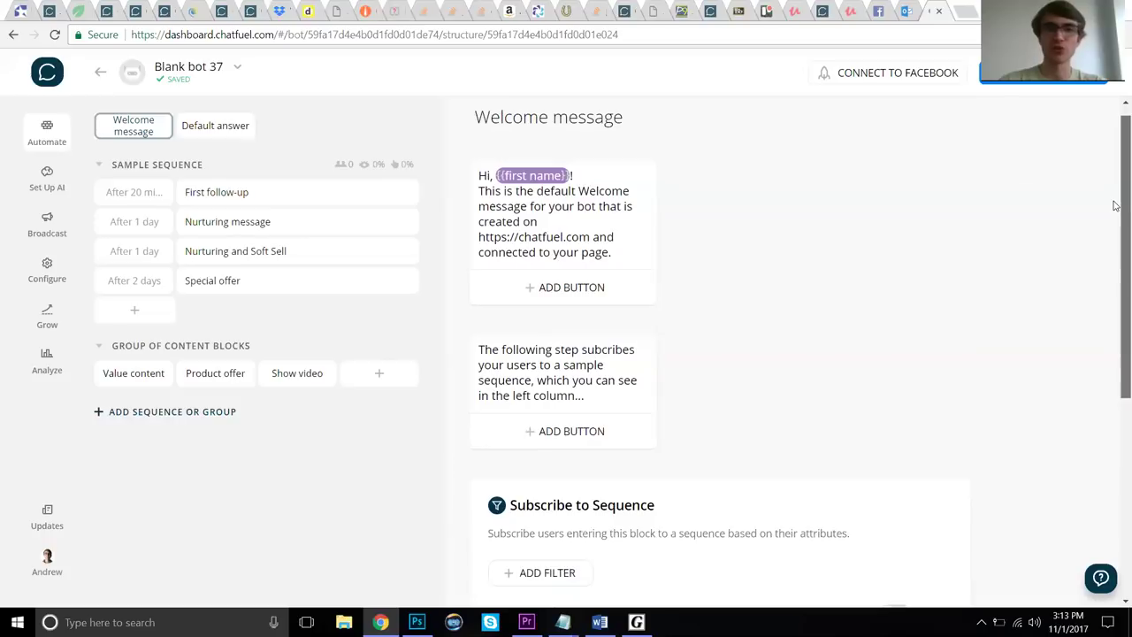
pyautogui.moveTo(1115, 205); pyautogui.dragTo(1115, 193)
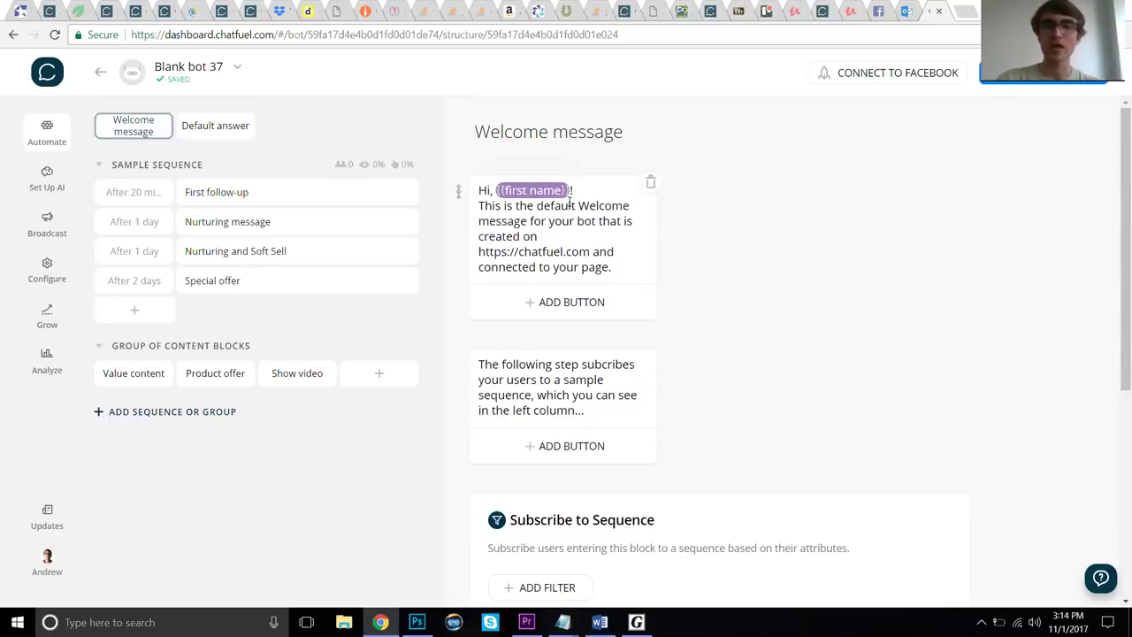
pyautogui.moveTo(1116, 132); pyautogui.dragTo(1116, 270)
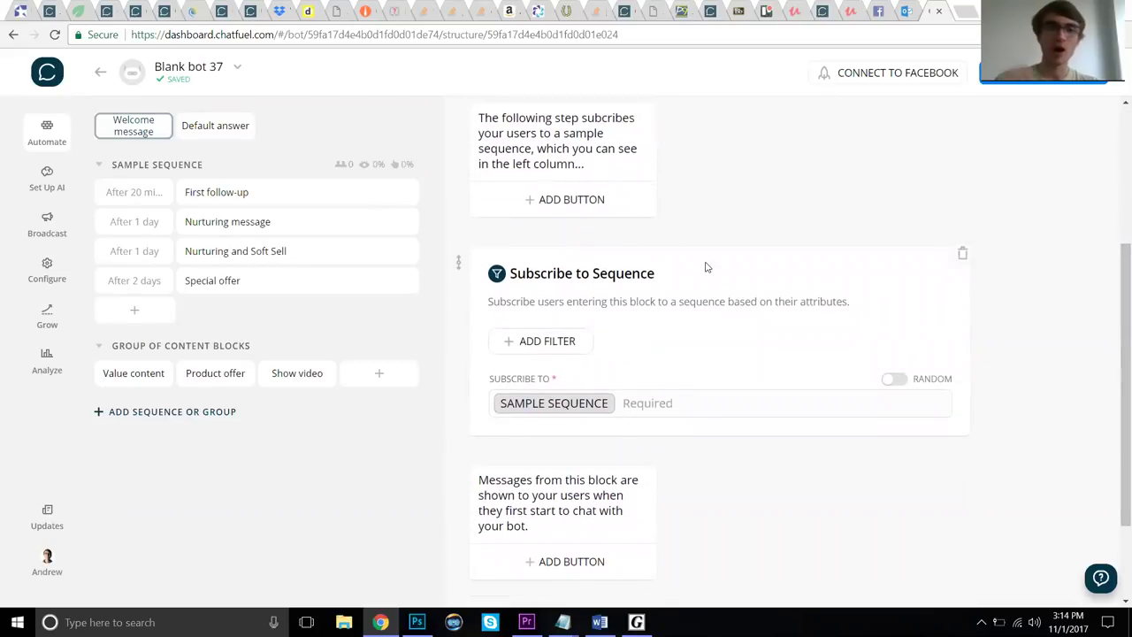
pyautogui.scroll(-1, 705, 267)
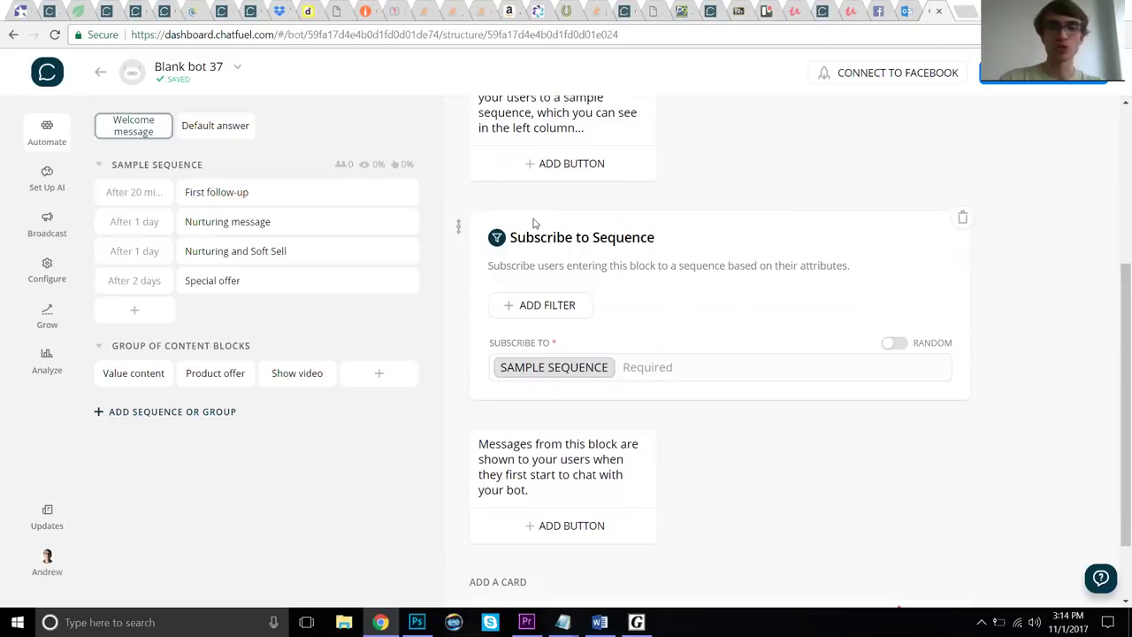
pyautogui.click(962, 217)
pyautogui.click(665, 366)
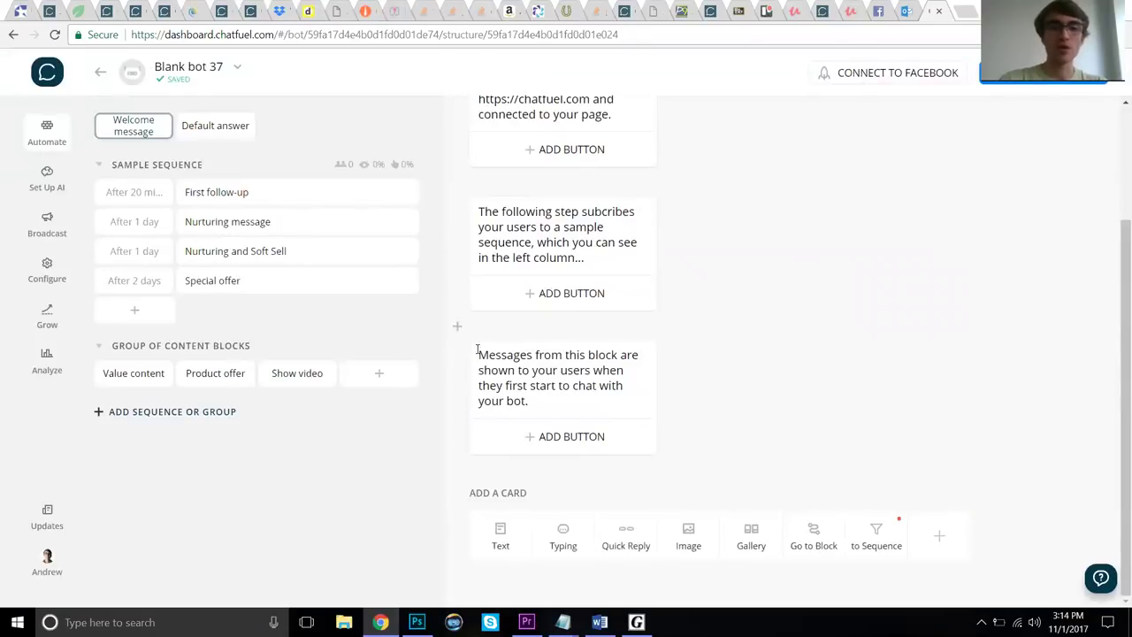
# - Insert a new Subscribe to Sequence card between the second and last text cards of the Welcome message
pyautogui.click(458, 327)
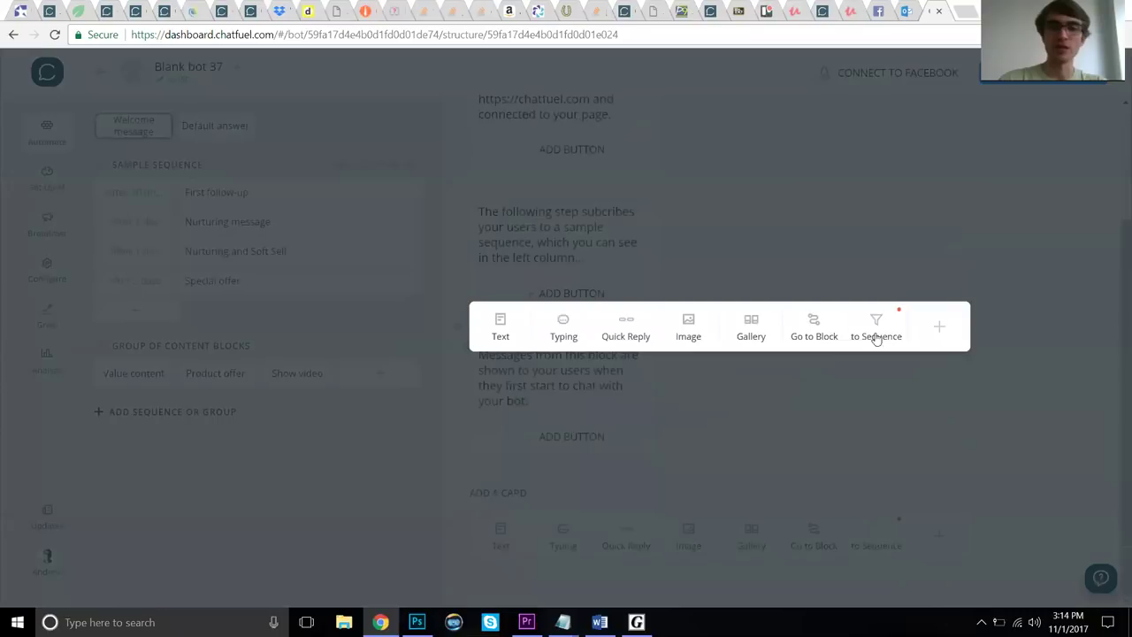
pyautogui.click(878, 329)
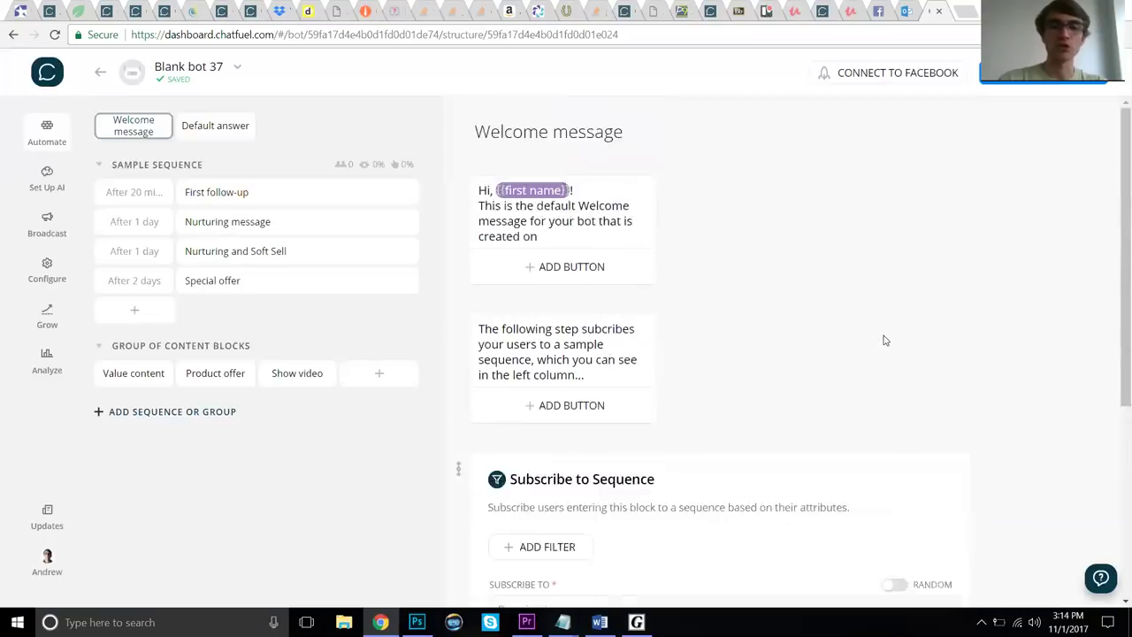
pyautogui.scroll(-2, 1116, 372)
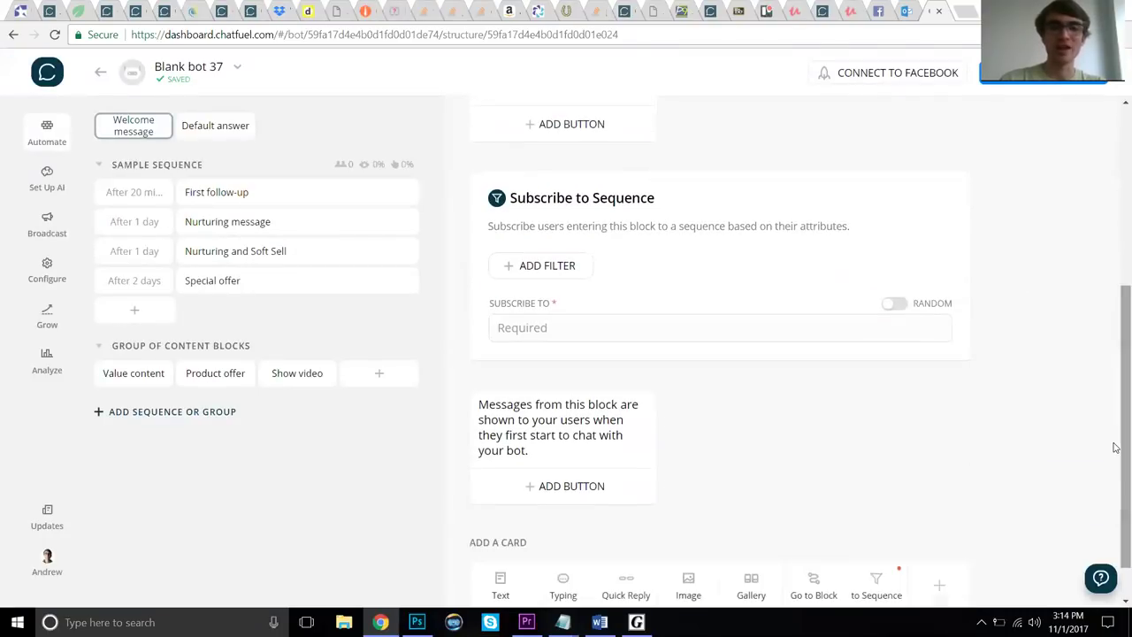
pyautogui.scroll(1, 1116, 394)
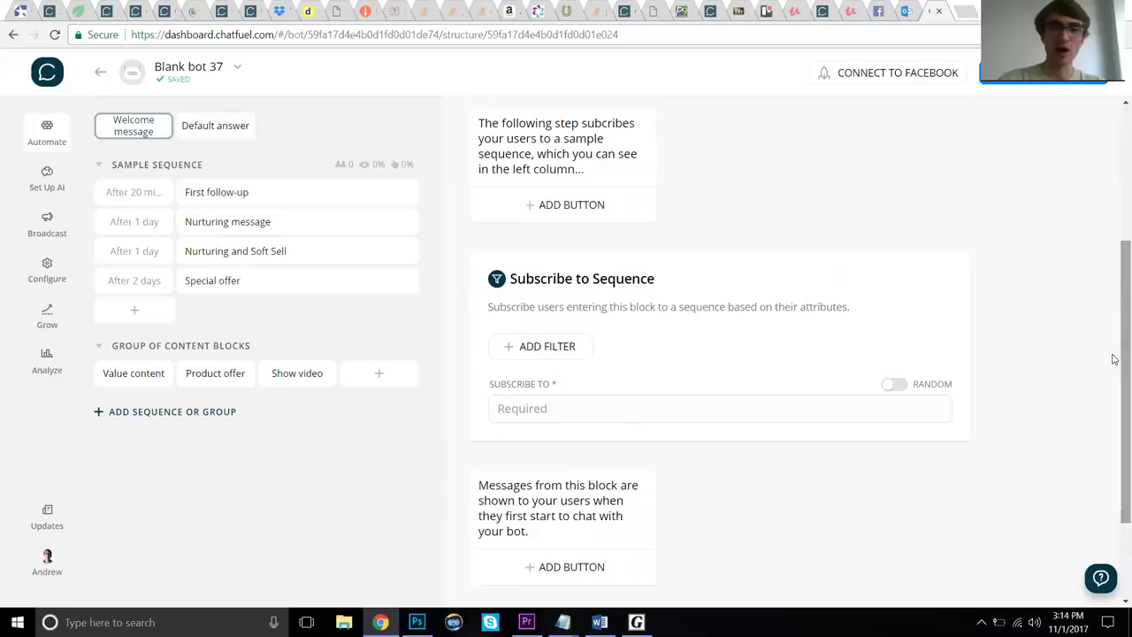
# - Try to filter the Subscribe to Sequence card by the gender attribute, and remove the filter again
pyautogui.click(535, 355)
pyautogui.write('ge')
pyautogui.press('Return')
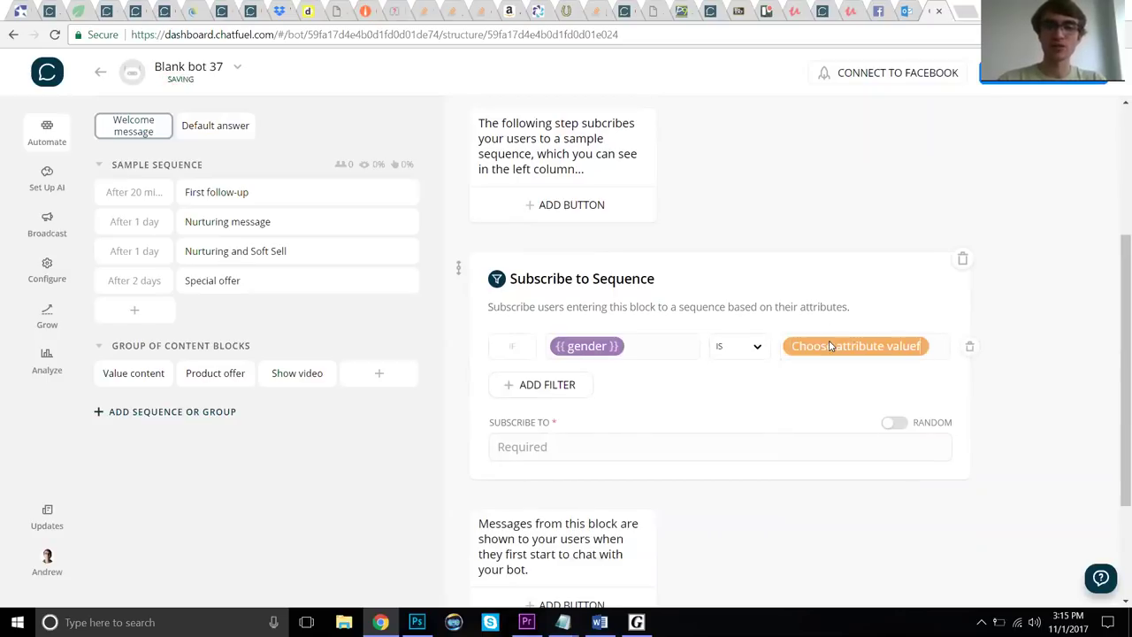
pyautogui.write('fem')
pyautogui.press('BackSpace')
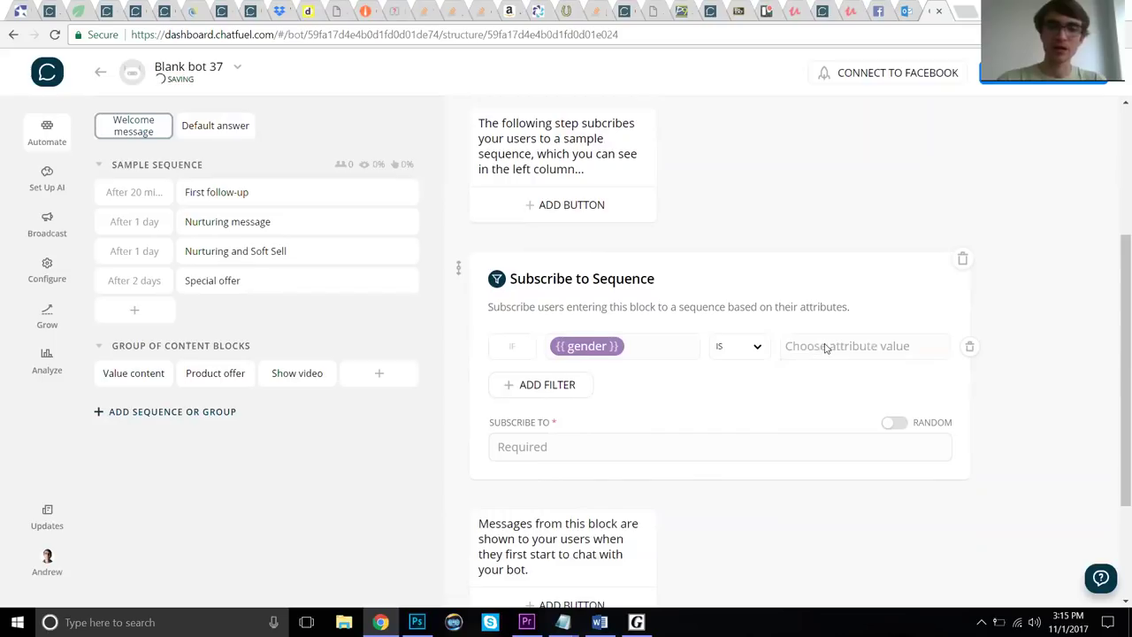
pyautogui.write('fe')
pyautogui.press('BackSpace')
pyautogui.write('fe')
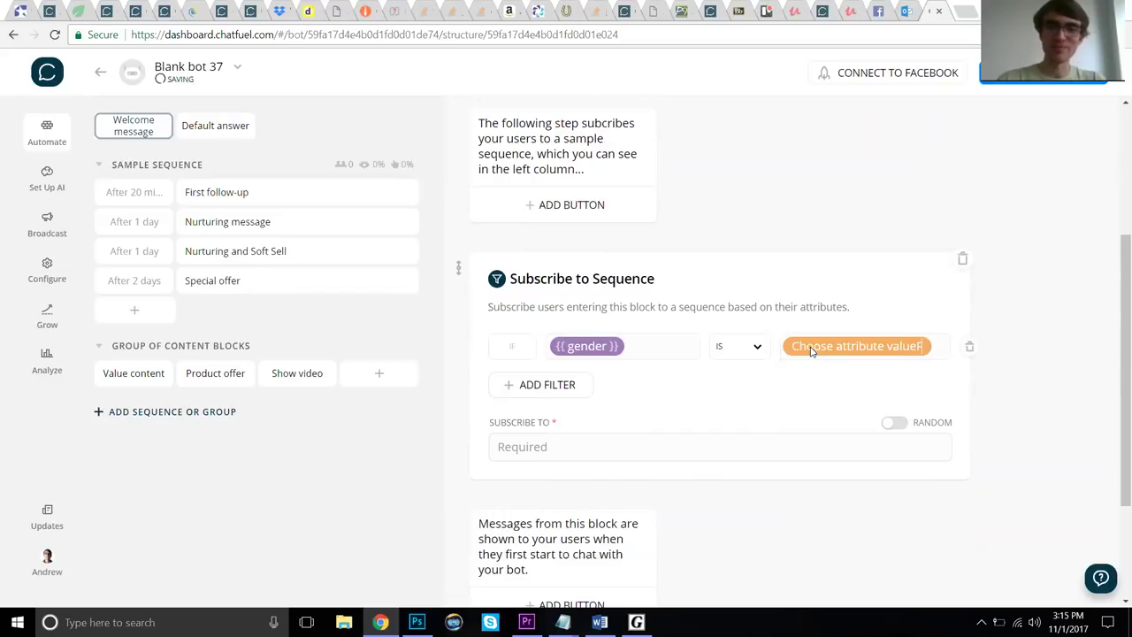
pyautogui.press('BackSpace')
pyautogui.write('fe')
pyautogui.press('BackSpace')
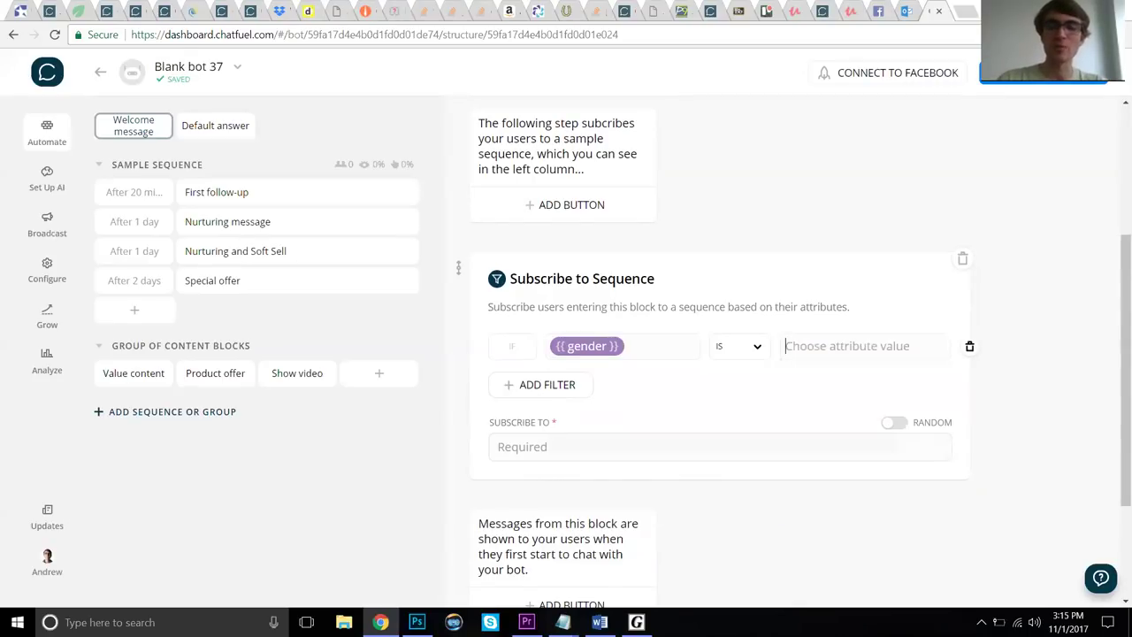
pyautogui.press('BackSpace')
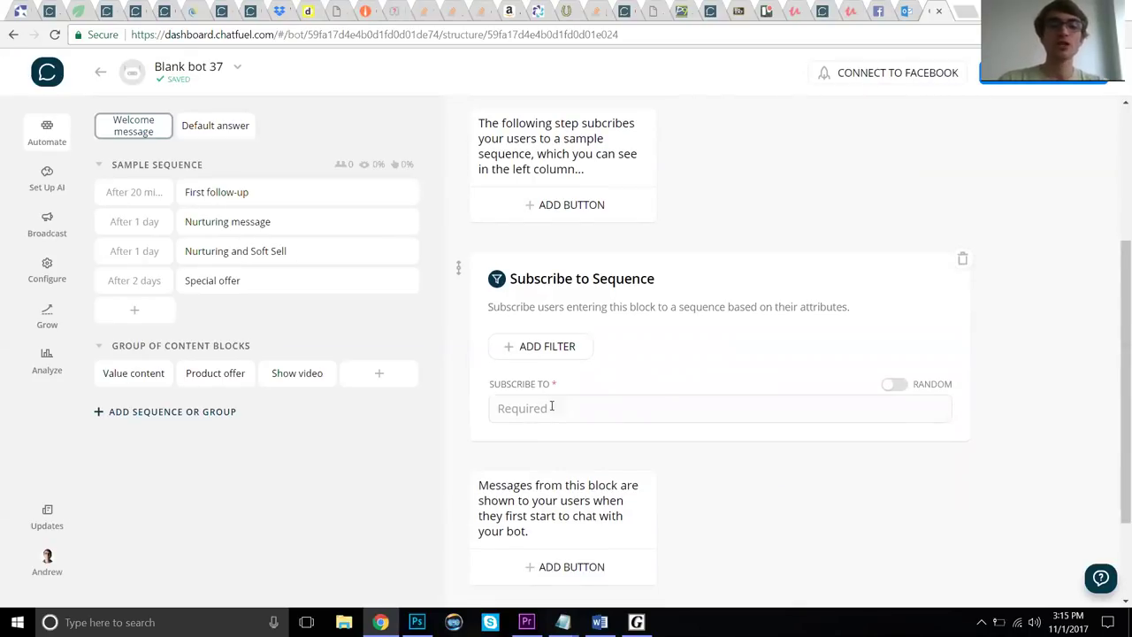
# - Set the Subscribe to Sequence card to subscribe users to SAMPLE SEQUENCE
pyautogui.click(551, 408)
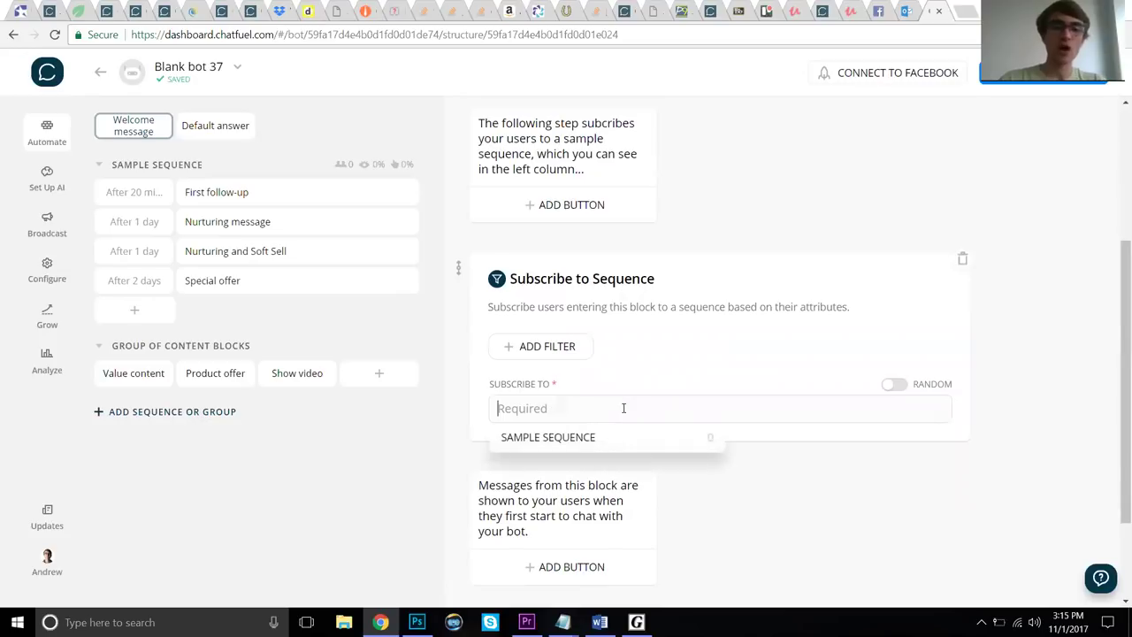
pyautogui.click(574, 439)
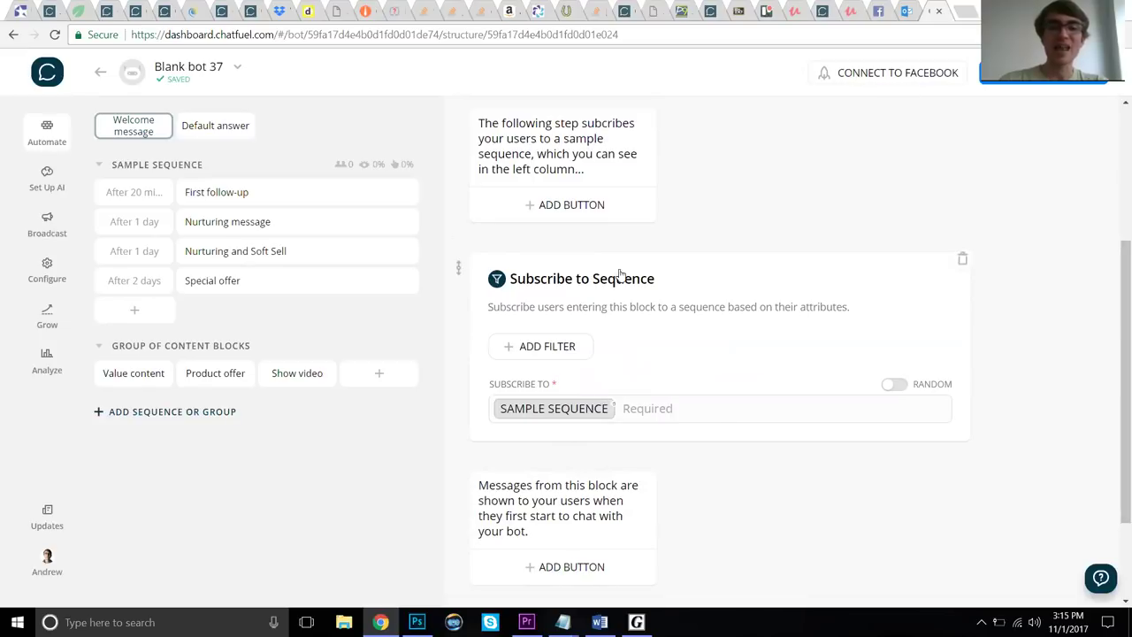
pyautogui.scroll(3, 615, 185)
pyautogui.scroll(-3, 614, 185)
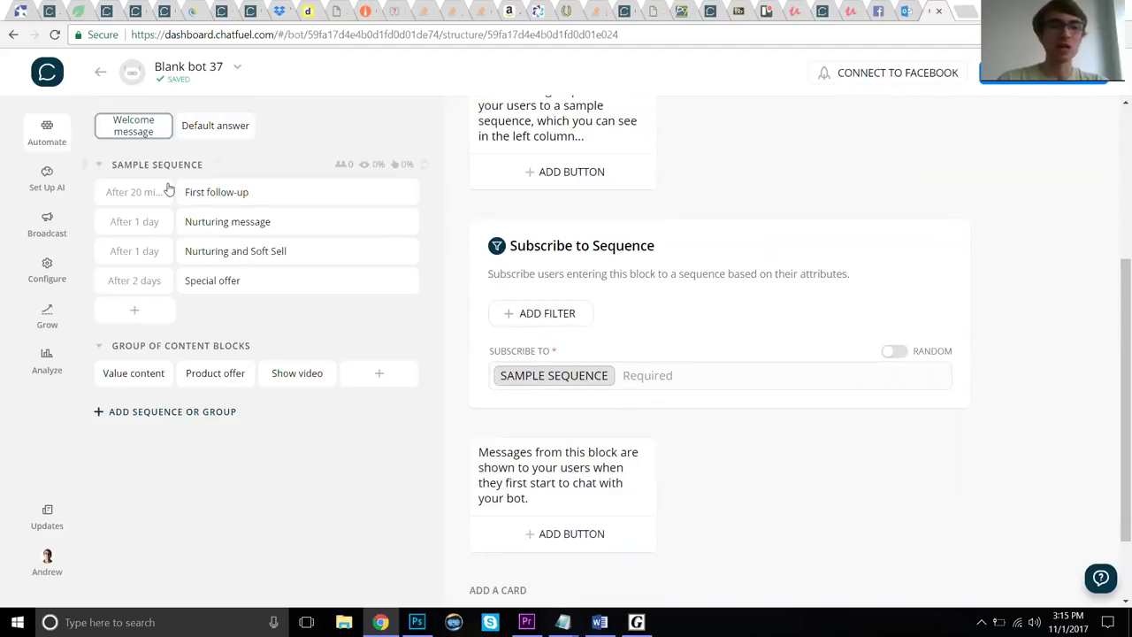
# - Review the First follow-up block's cards and the send delays of the first two messages in SAMPLE SEQUENCE
pyautogui.click(99, 167)
pyautogui.click(99, 167)
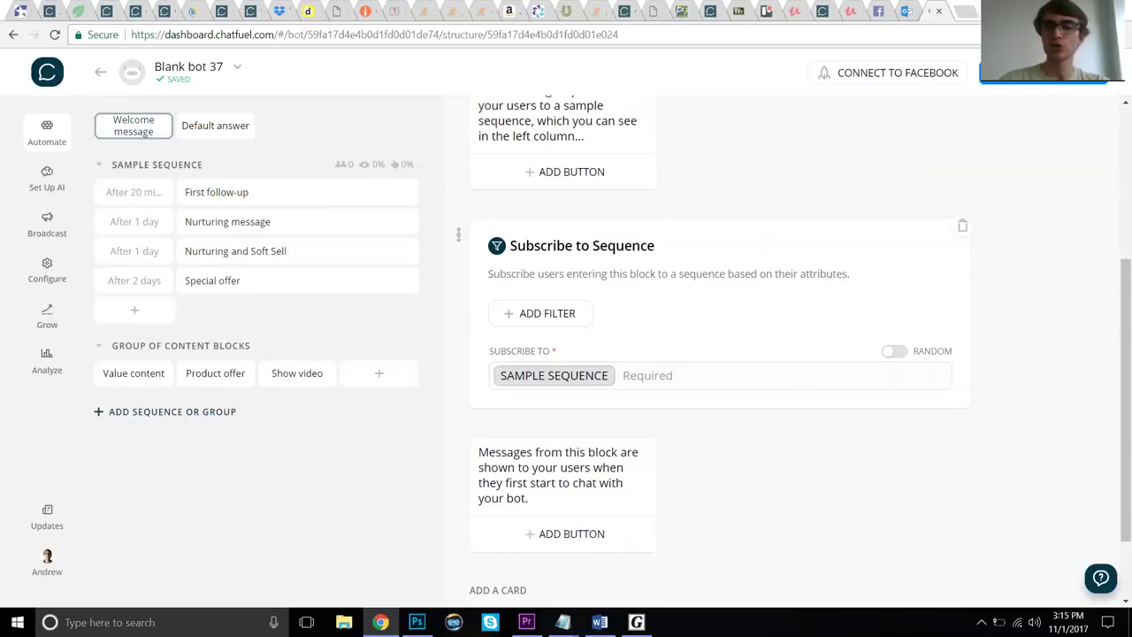
pyautogui.scroll(-1, 716, 354)
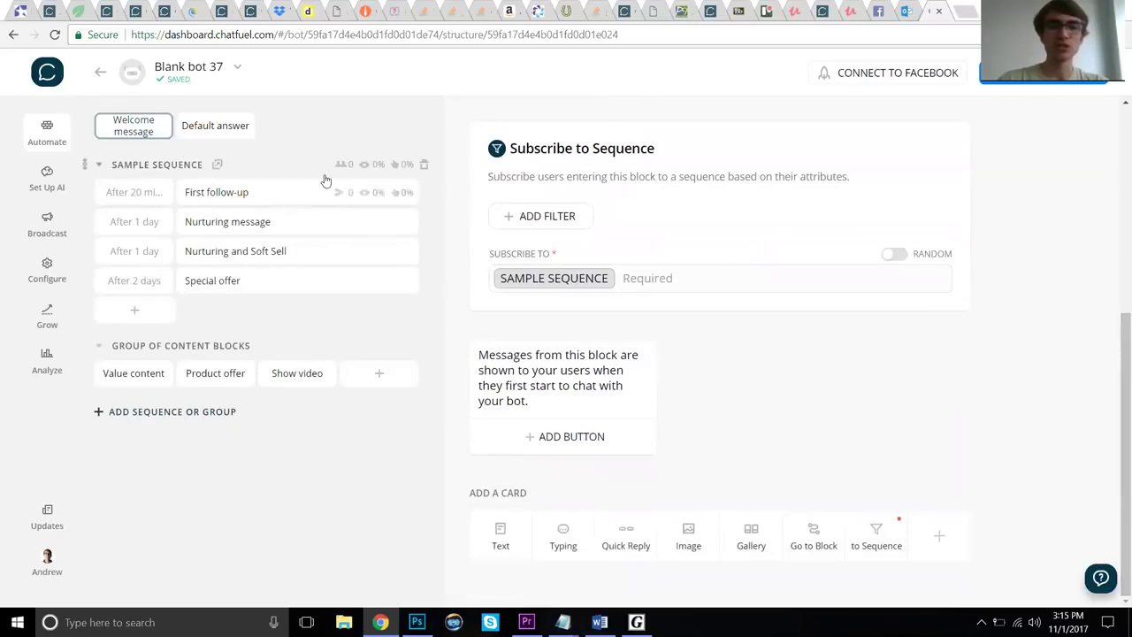
pyautogui.click(127, 201)
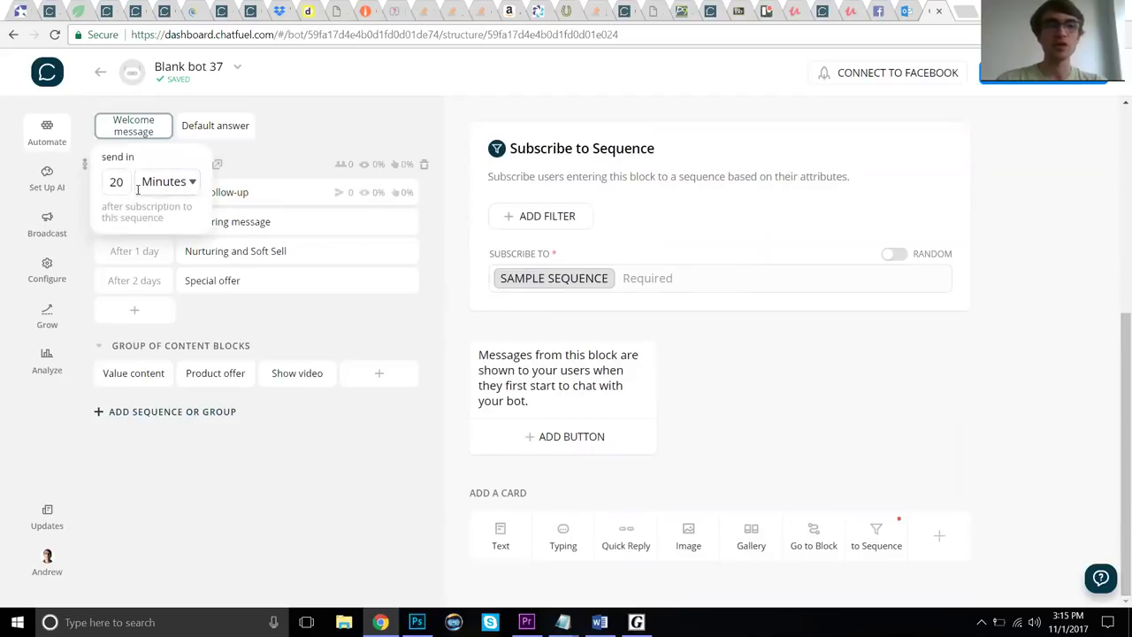
pyautogui.click(238, 200)
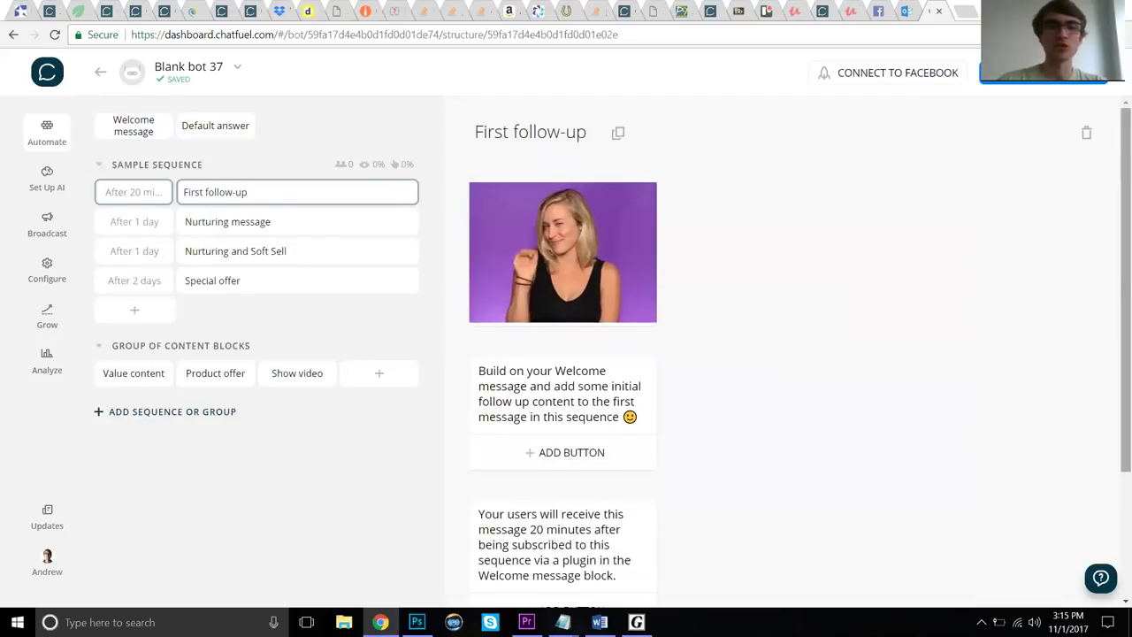
pyautogui.moveTo(617, 312)
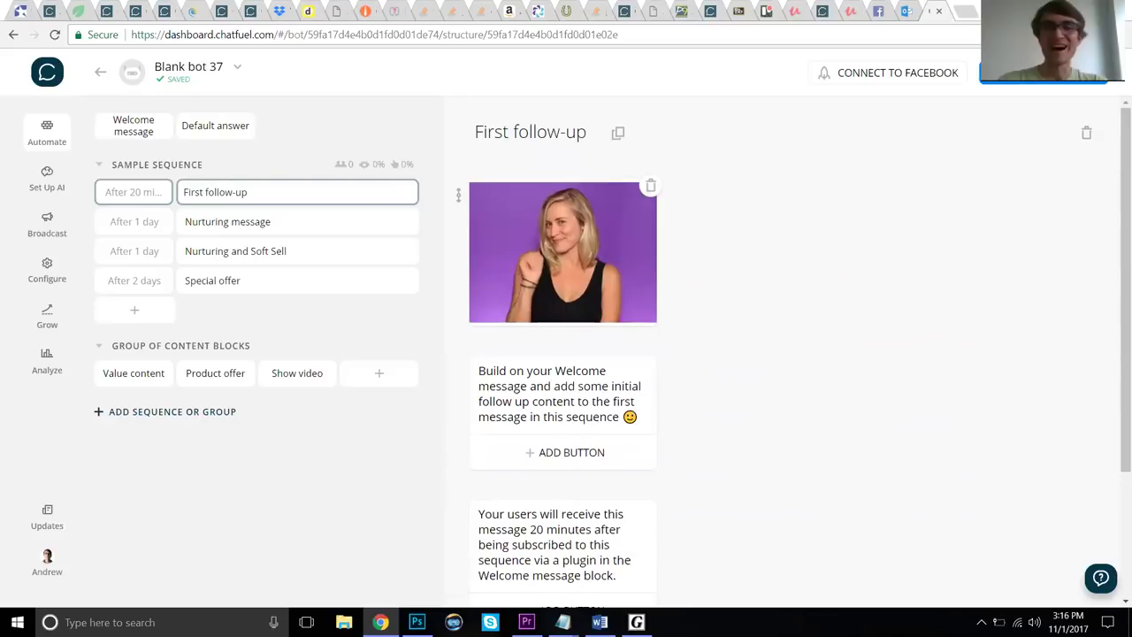
pyautogui.scroll(-1, 794, 361)
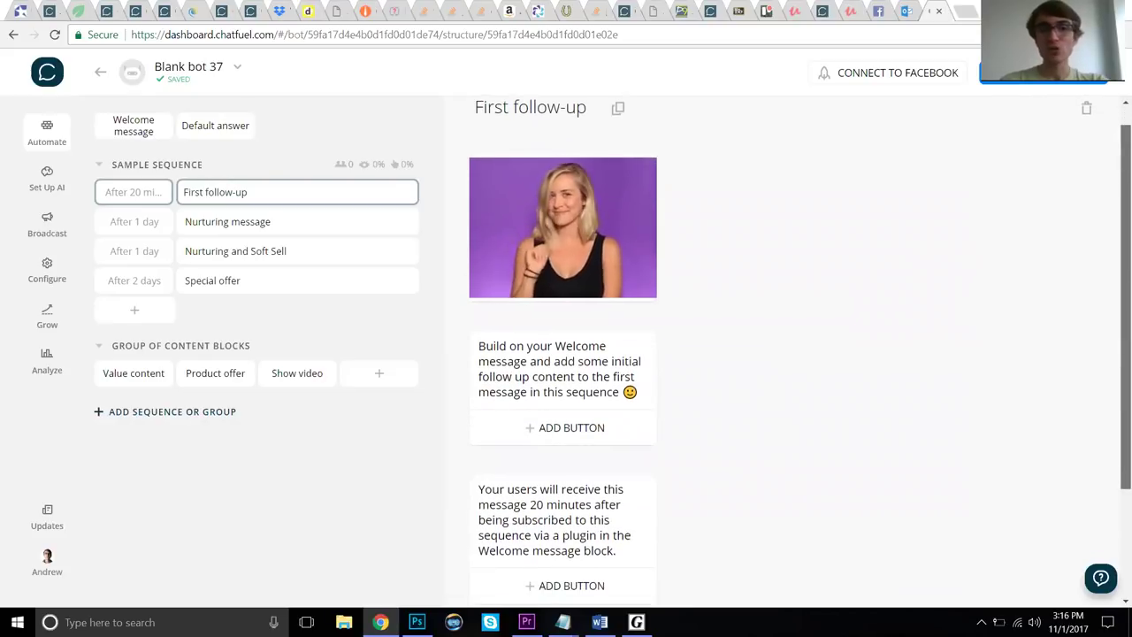
pyautogui.scroll(-2, 607, 213)
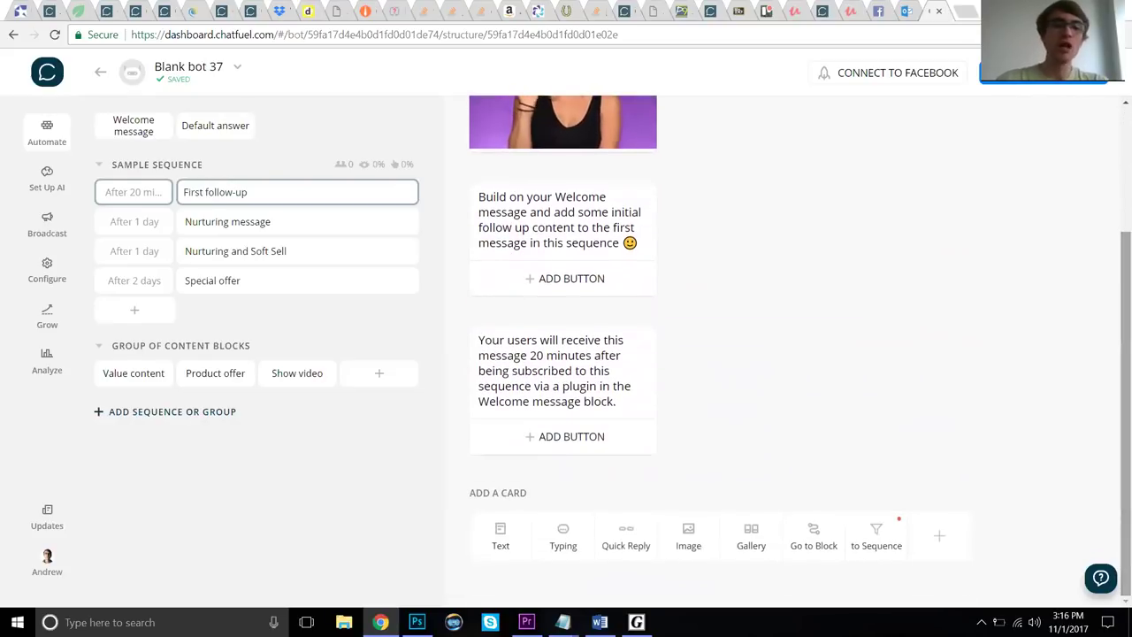
pyautogui.click(128, 223)
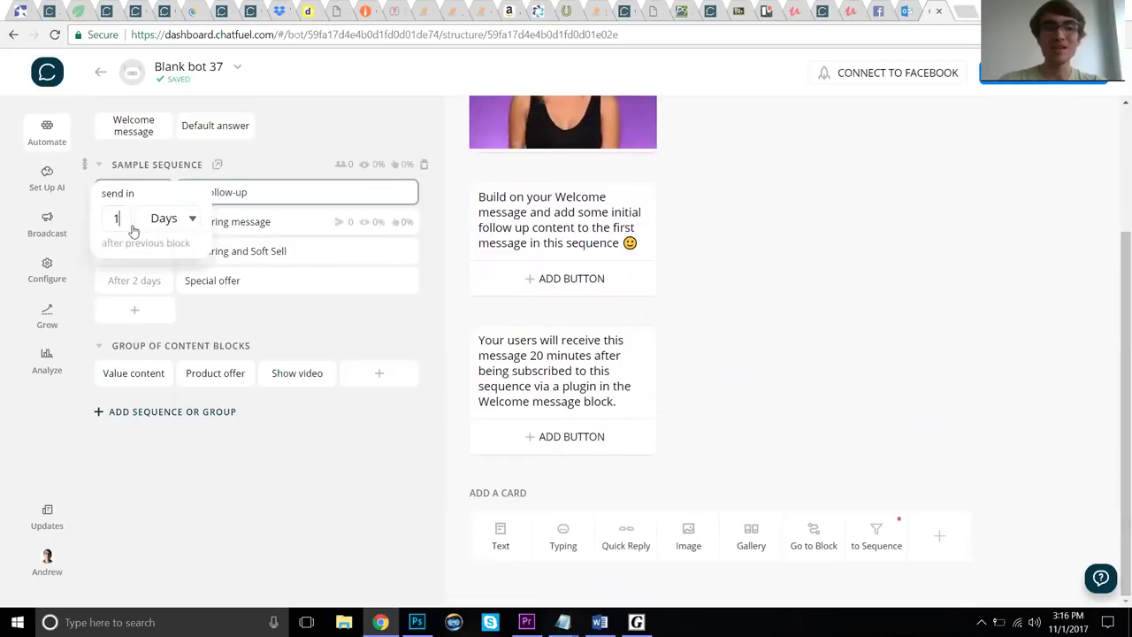
pyautogui.click(240, 189)
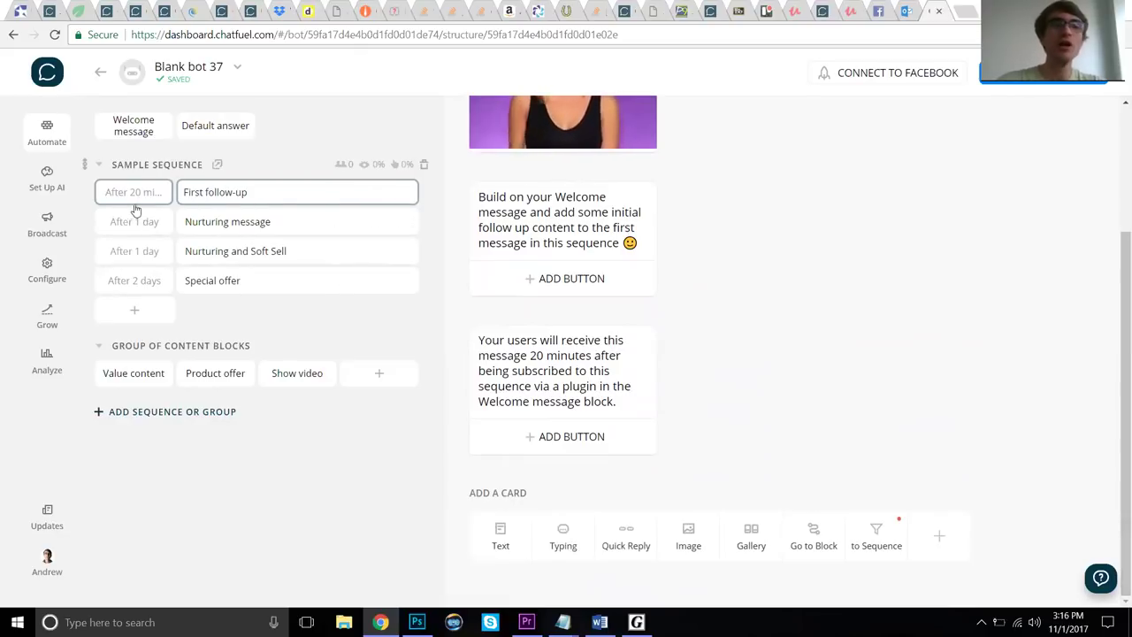
# - Add a Video plugin card to the Nurturing message block and delete it again
pyautogui.click(220, 222)
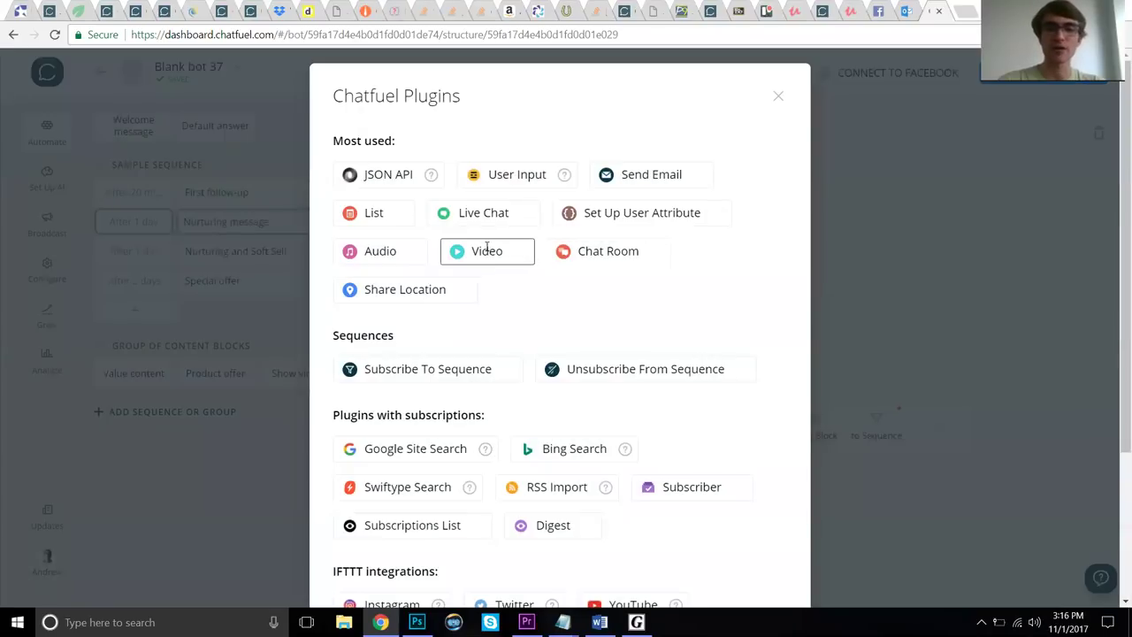
pyautogui.click(488, 251)
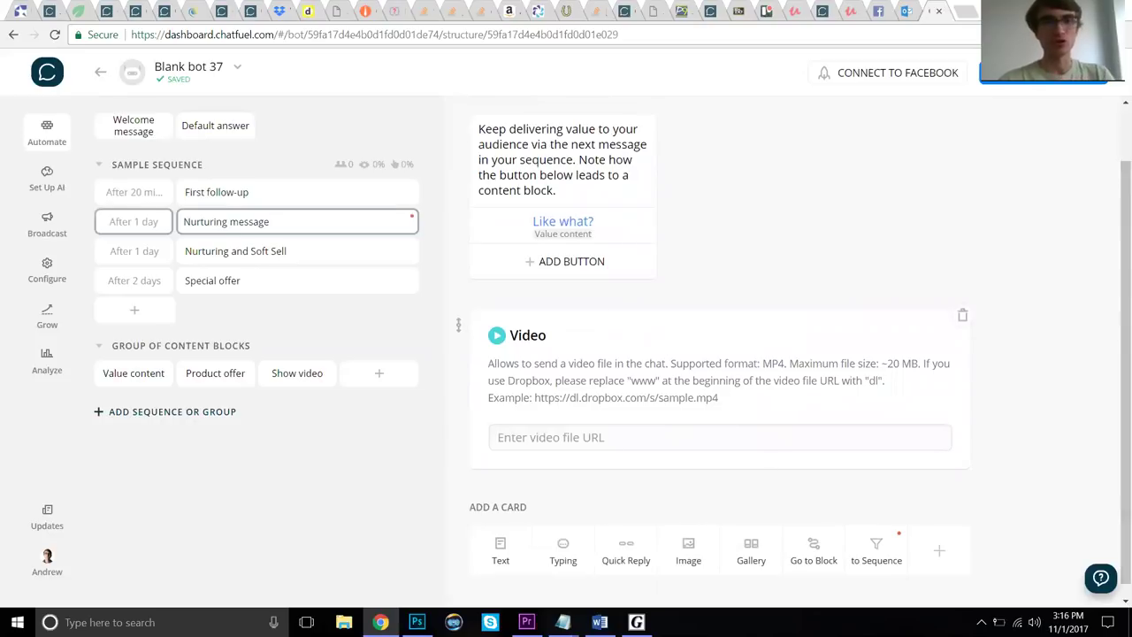
pyautogui.click(962, 315)
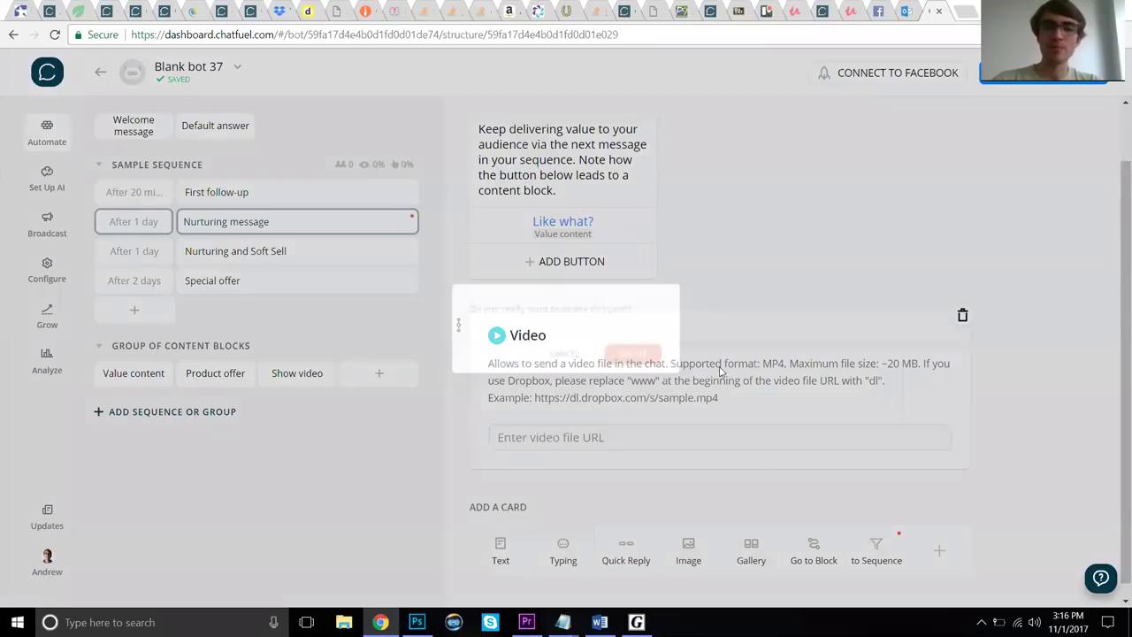
pyautogui.click(653, 361)
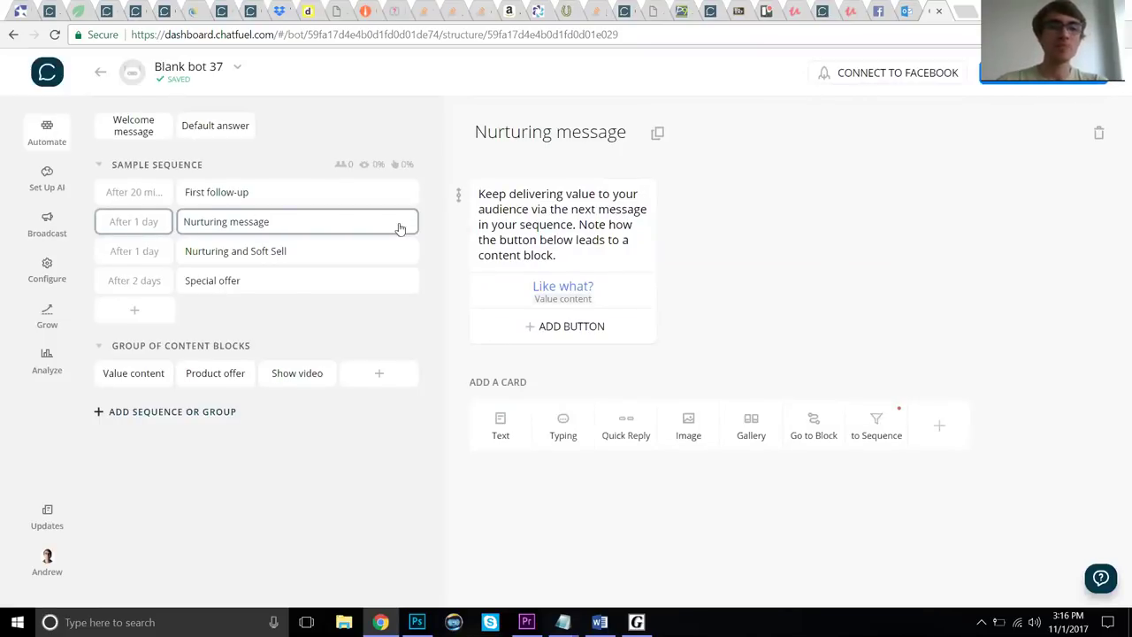
# - Review the Nurturing and Soft Sell block's messages and quick replies, and open the linked Product offer block
pyautogui.click(220, 253)
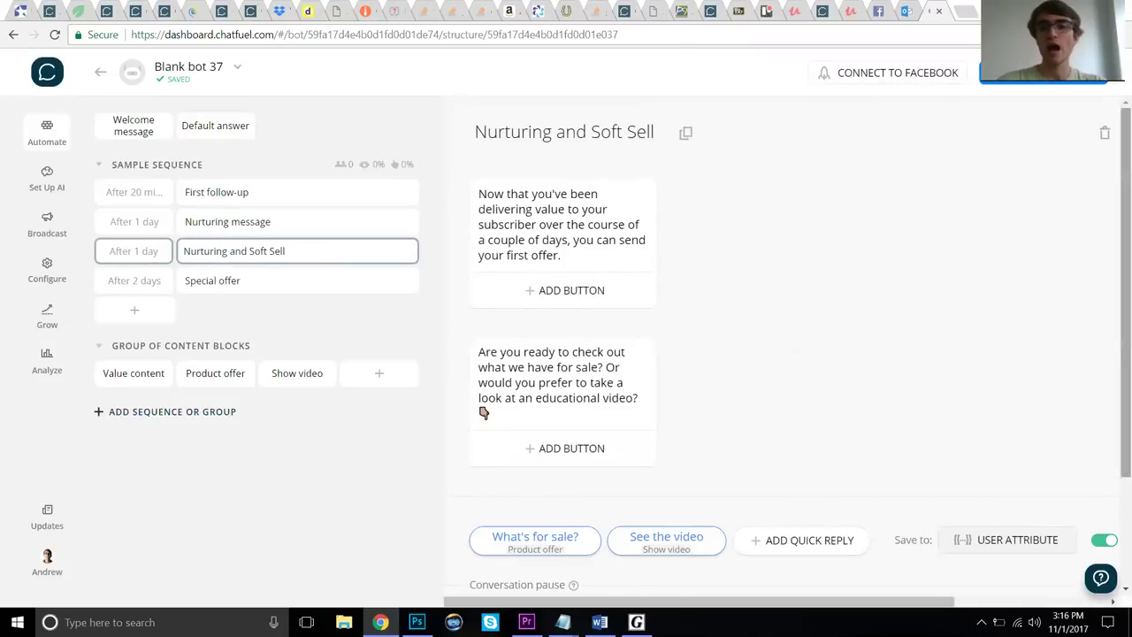
pyautogui.scroll(-1, 788, 318)
pyautogui.scroll(-2, 484, 360)
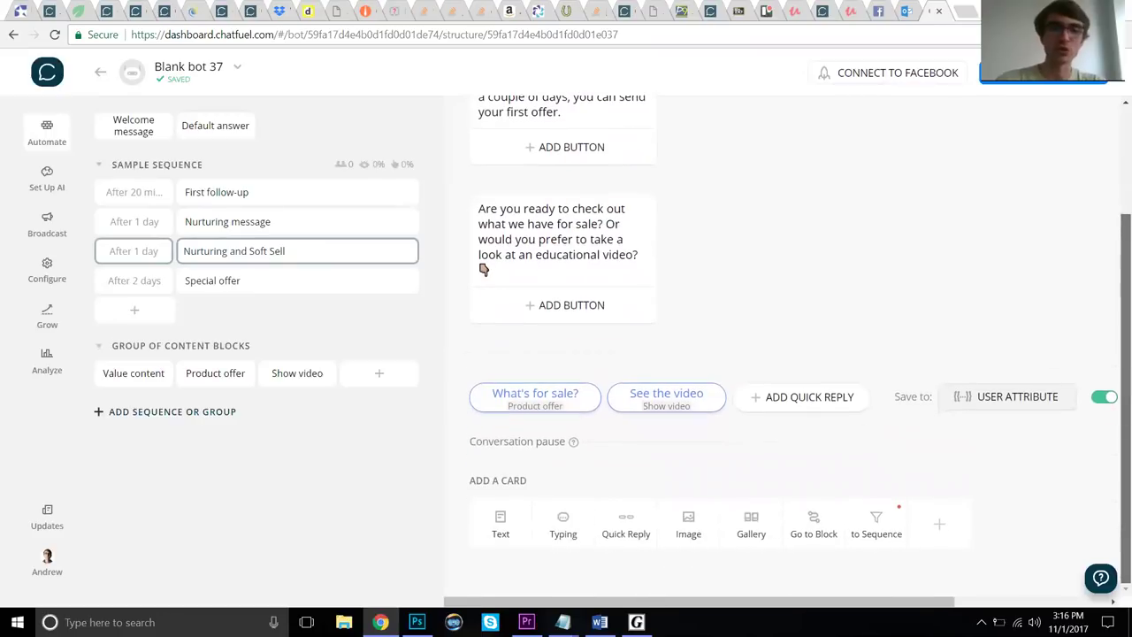
pyautogui.scroll(3, 483, 270)
pyautogui.scroll(-3, 484, 270)
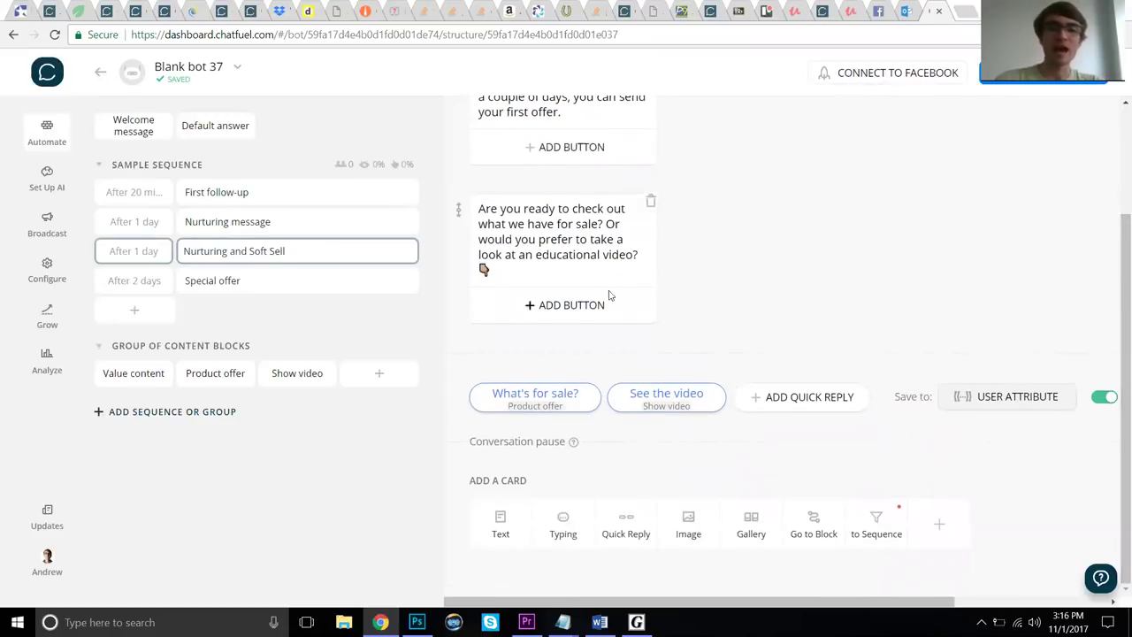
pyautogui.scroll(2, 480, 268)
pyautogui.scroll(-2, 480, 268)
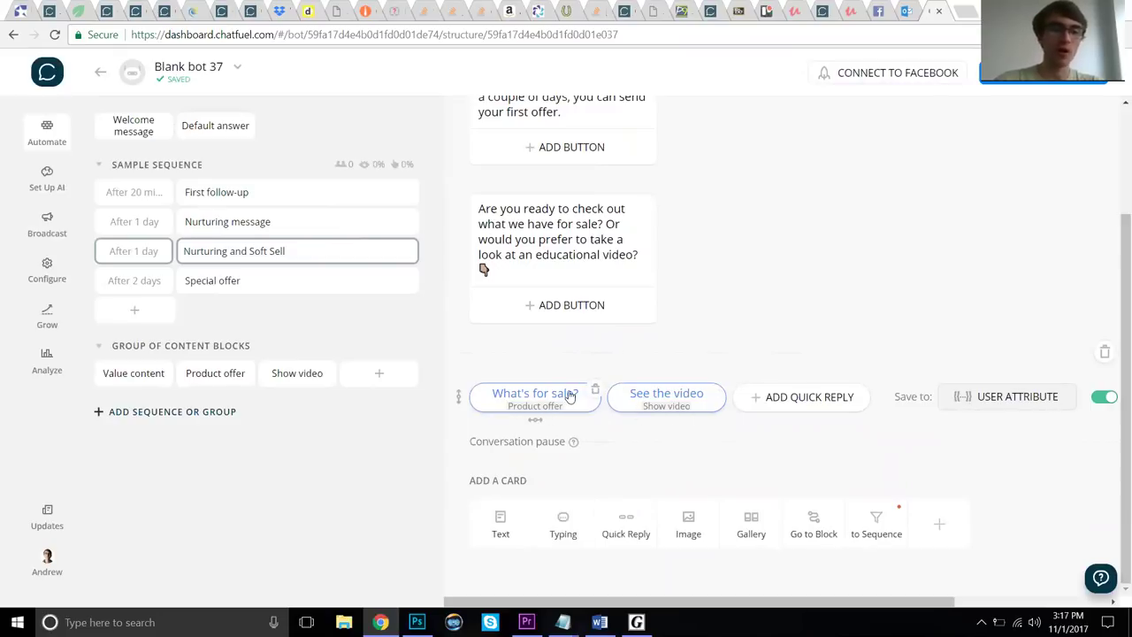
pyautogui.click(205, 376)
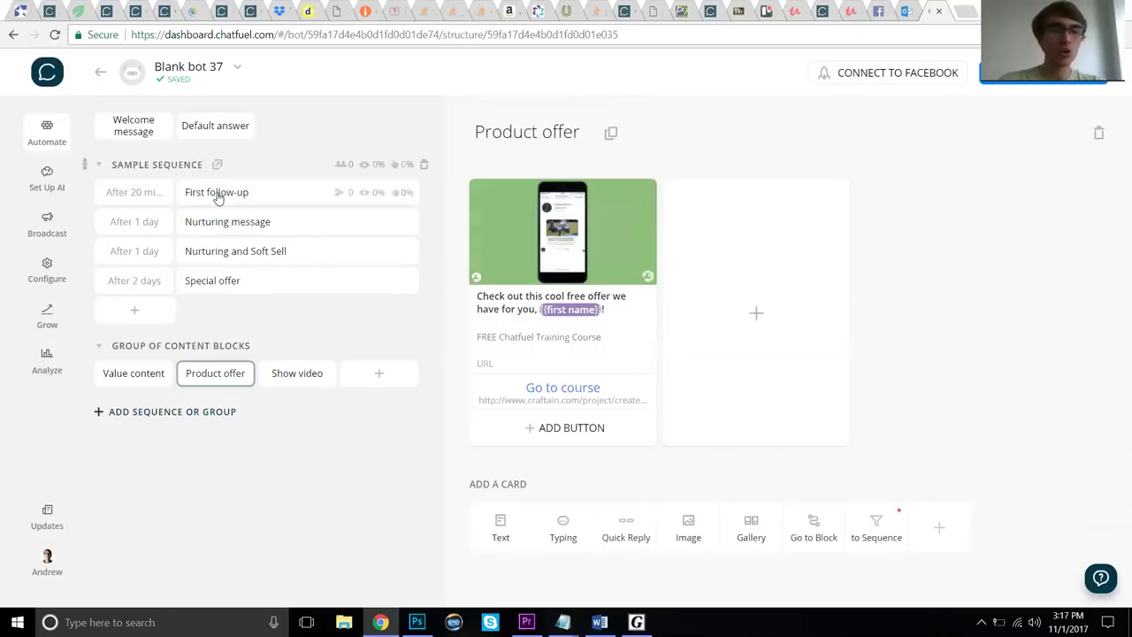
# - In the Nurturing and Soft Sell block, rename the "See the video" quick reply to "Unsubscribe"
pyautogui.click(226, 227)
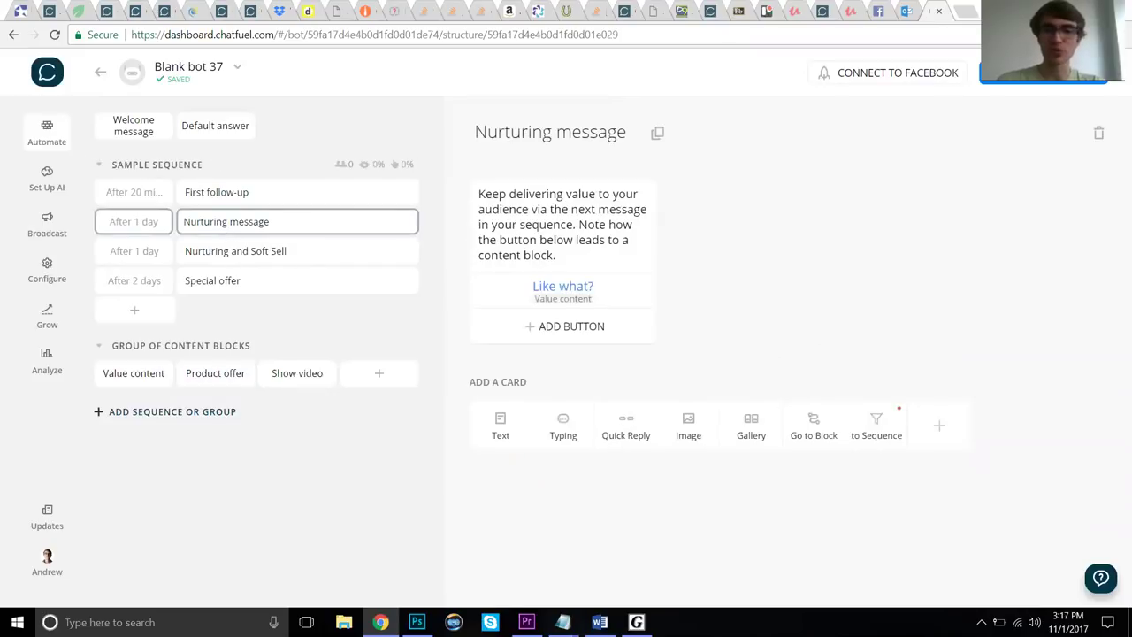
pyautogui.click(265, 251)
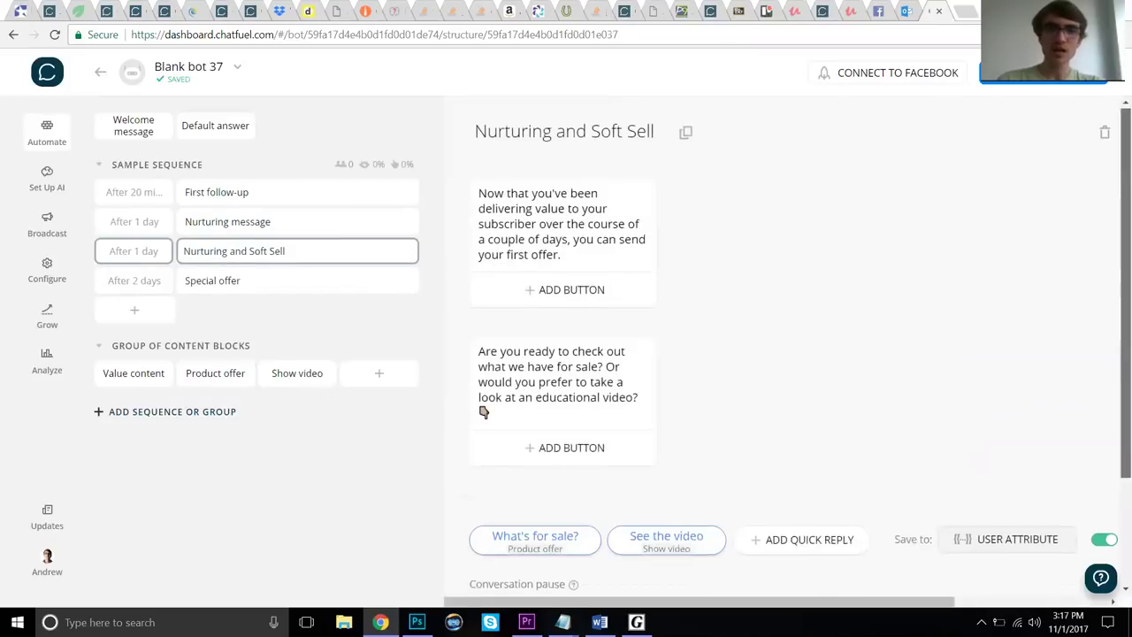
pyautogui.scroll(-2, 543, 454)
pyautogui.scroll(1, 543, 454)
pyautogui.scroll(-1, 542, 455)
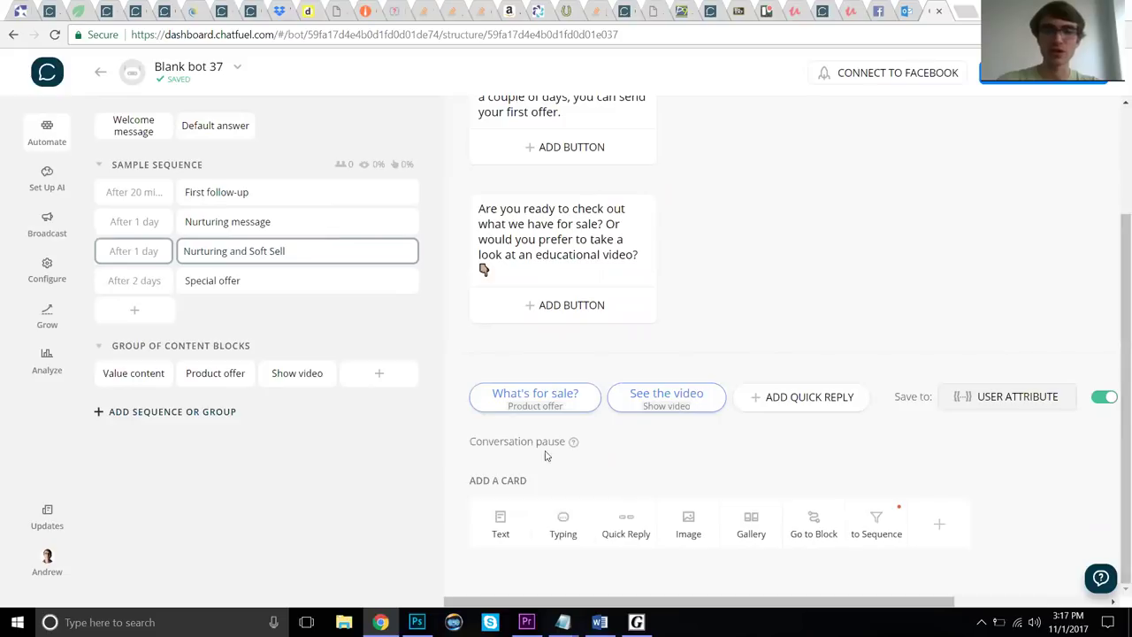
pyautogui.click(652, 400)
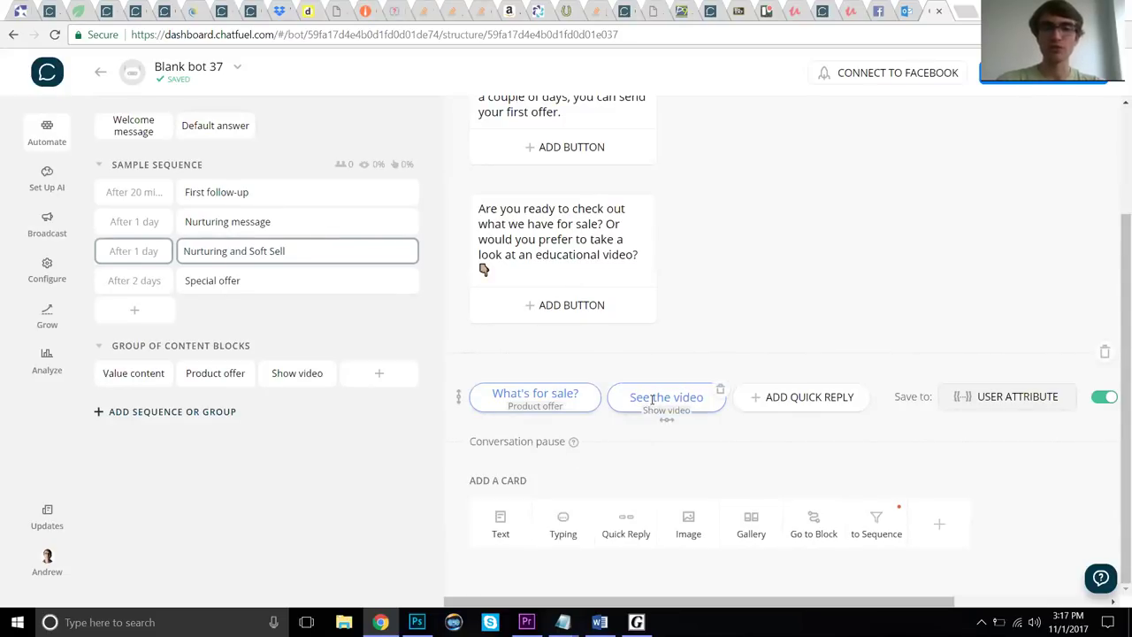
pyautogui.click(653, 399)
pyautogui.click(826, 314)
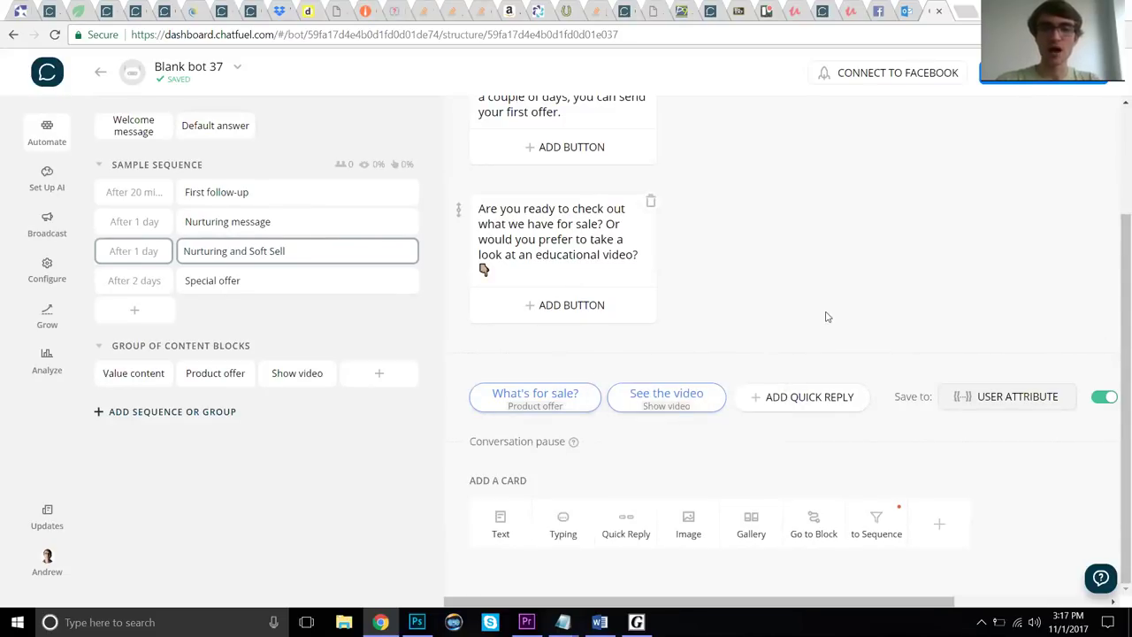
pyautogui.tripleClick(688, 411)
pyautogui.press('BackSpace')
pyautogui.write('Unsubscribe')
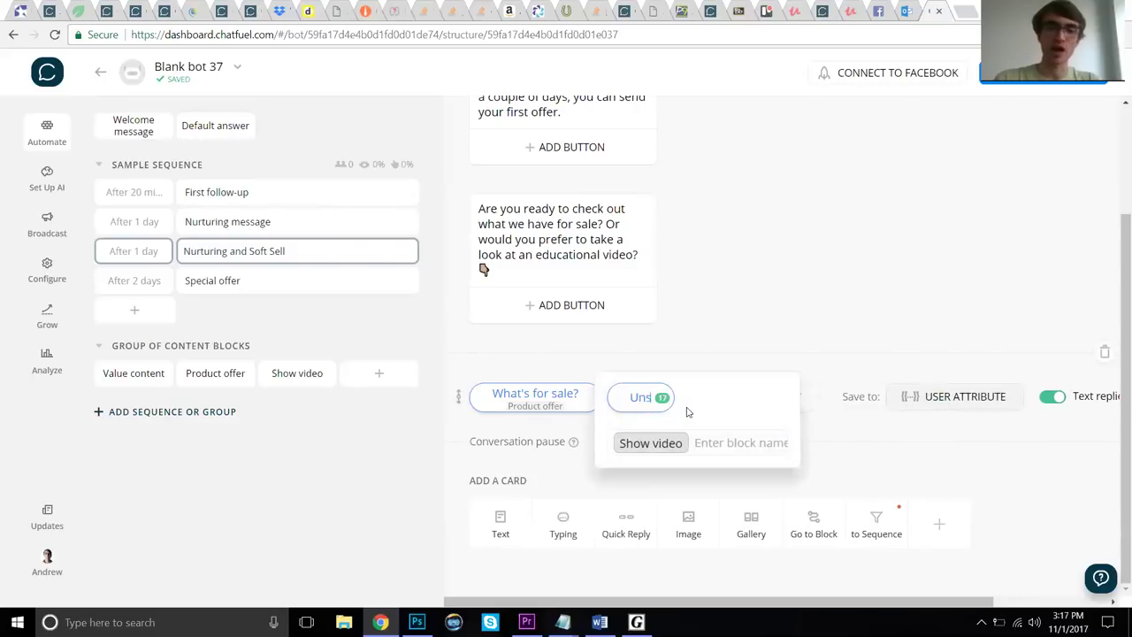
# - Replace the Unsubscribe quick reply's linked block with a newly created Unsubscribe block and open that block
pyautogui.click(687, 442)
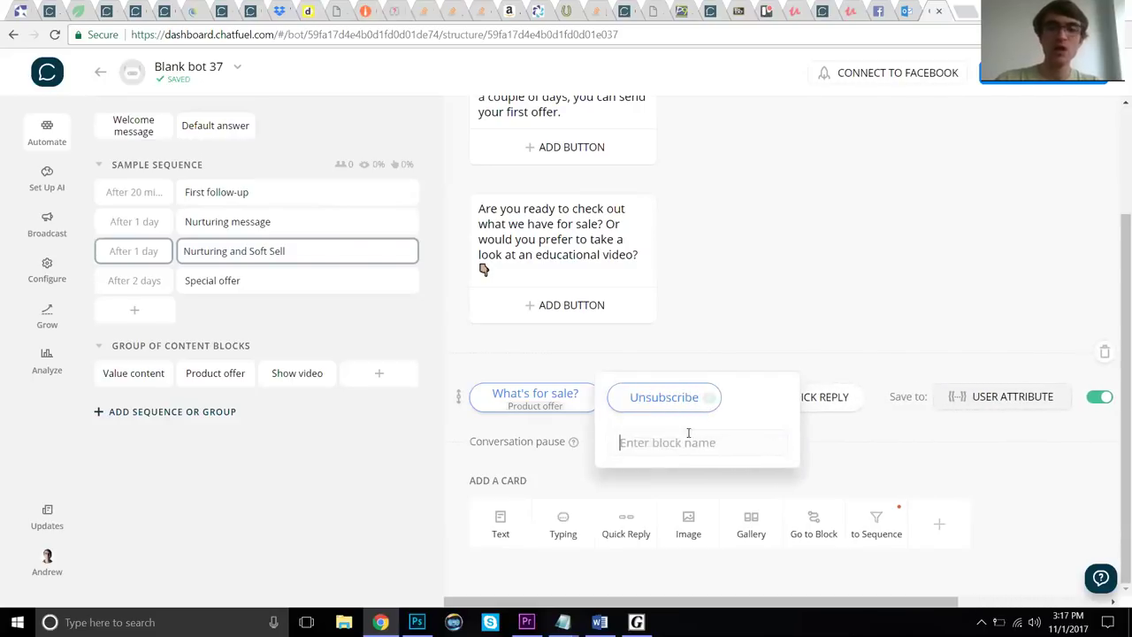
pyautogui.click(662, 442)
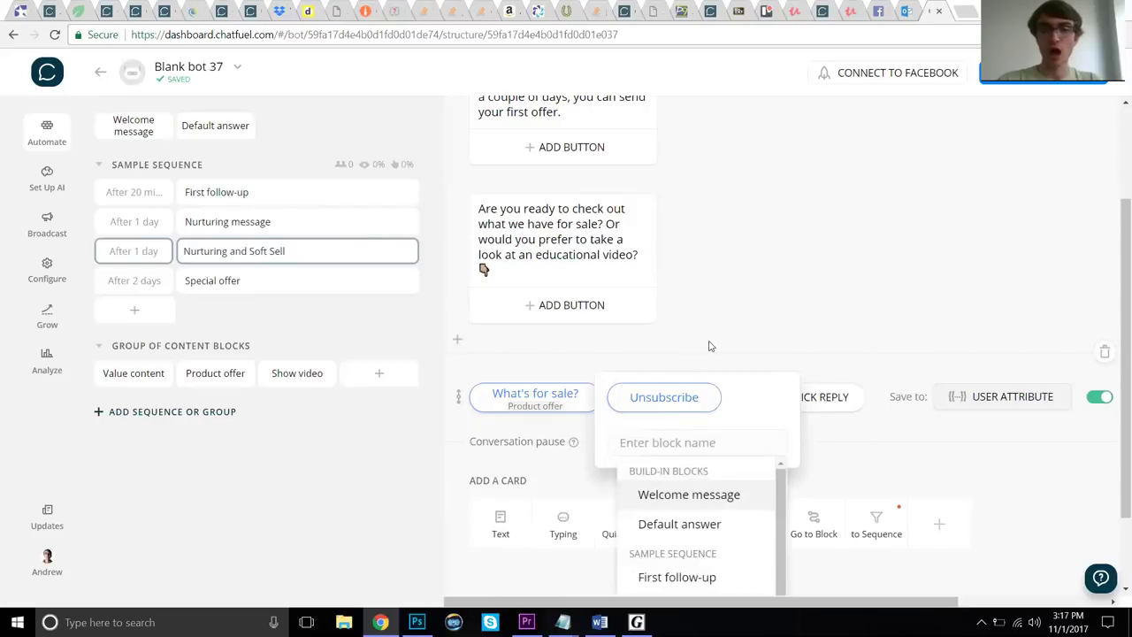
pyautogui.write('Unsubscribe')
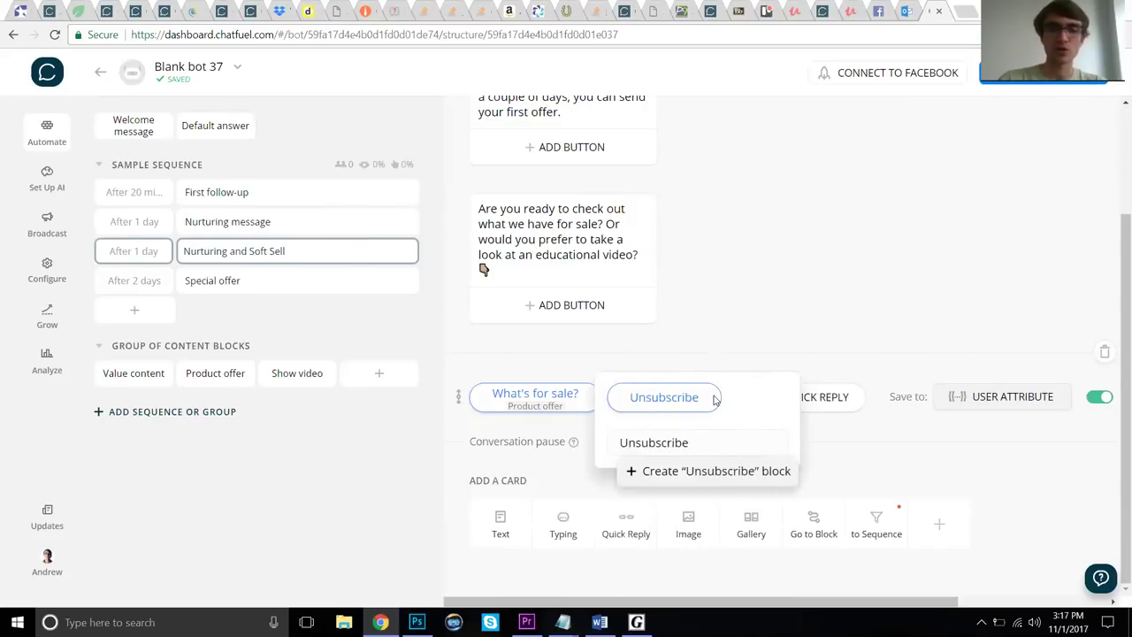
pyautogui.press('Return')
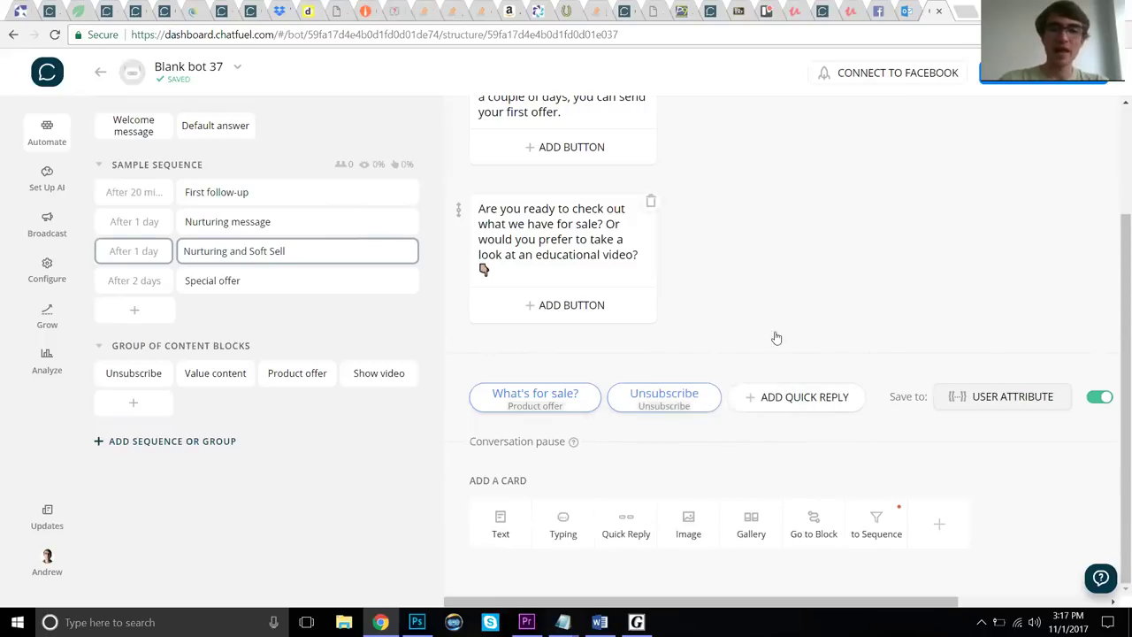
pyautogui.click(136, 376)
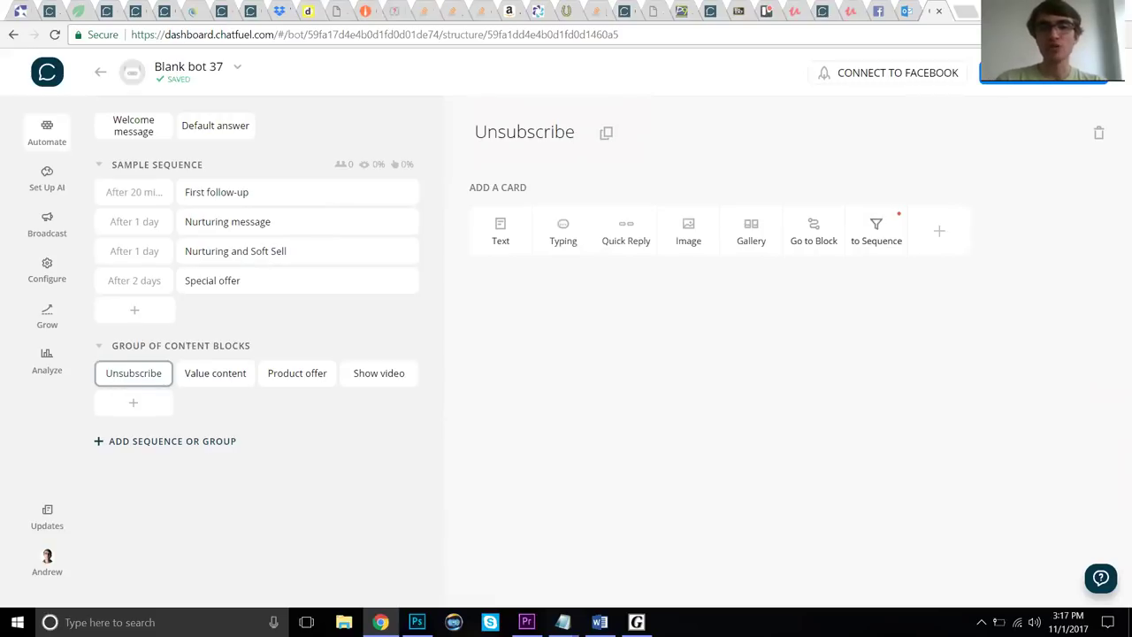
pyautogui.click(876, 231)
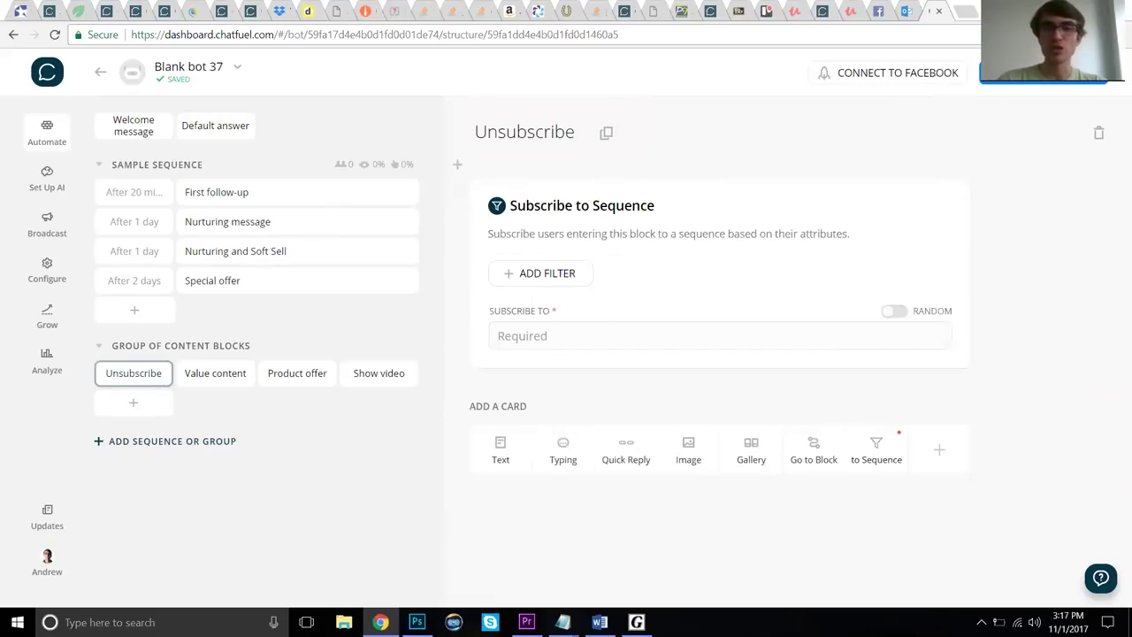
pyautogui.click(962, 185)
pyautogui.click(652, 362)
# - Add an Unsubscribe from Sequence card to the Unsubscribe block and set it to unsubscribe users from SAMPLE SEQUENCE
pyautogui.click(939, 231)
pyautogui.click(622, 375)
pyautogui.click(574, 337)
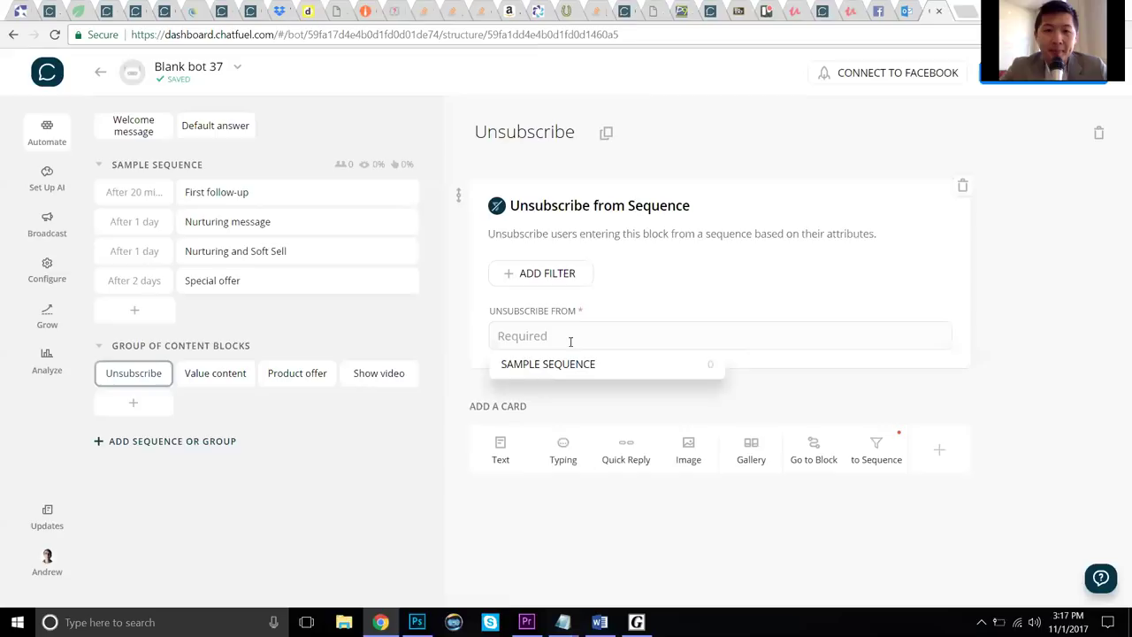
pyautogui.click(525, 365)
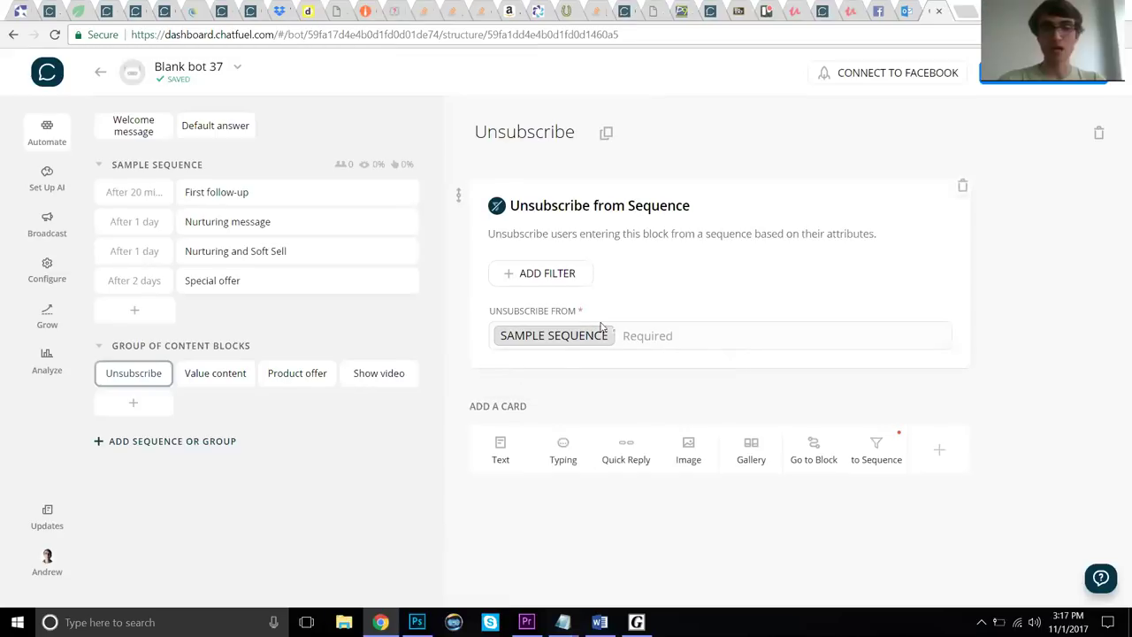
# - Review the Nurturing and Soft Sell, Value content and Product offer blocks, and look over the Broadcast options
pyautogui.click(253, 251)
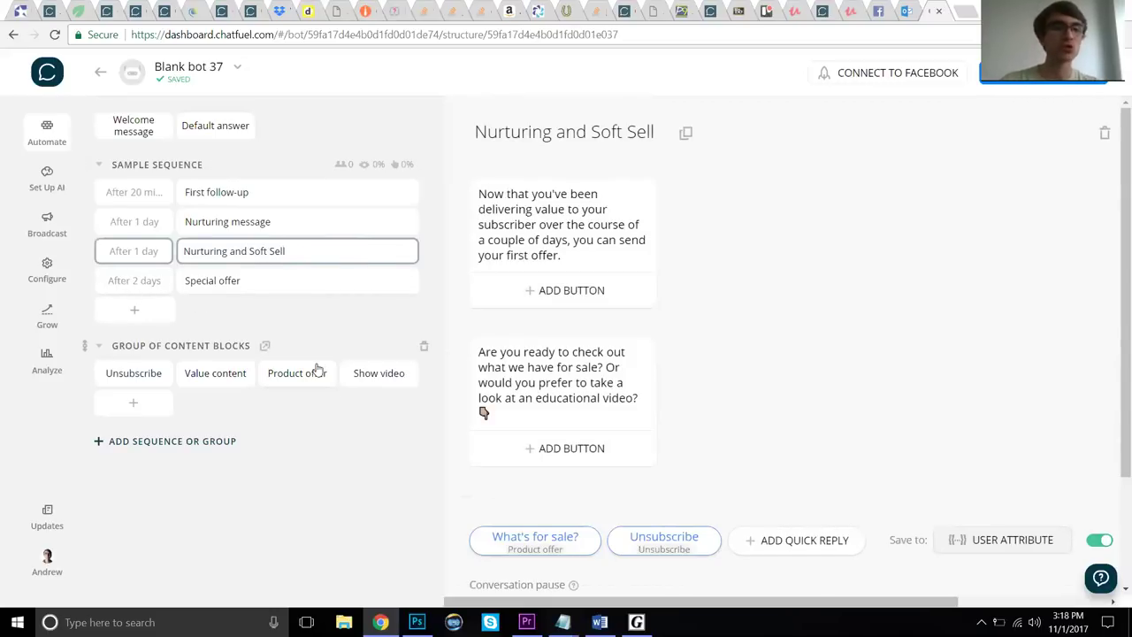
pyautogui.click(218, 373)
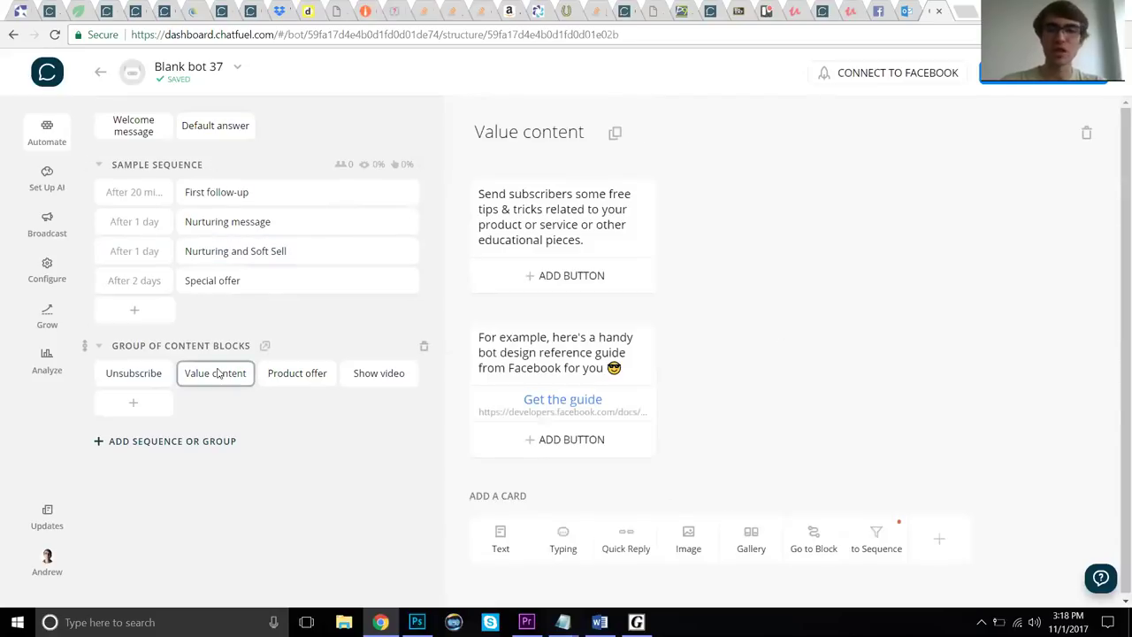
pyautogui.click(283, 380)
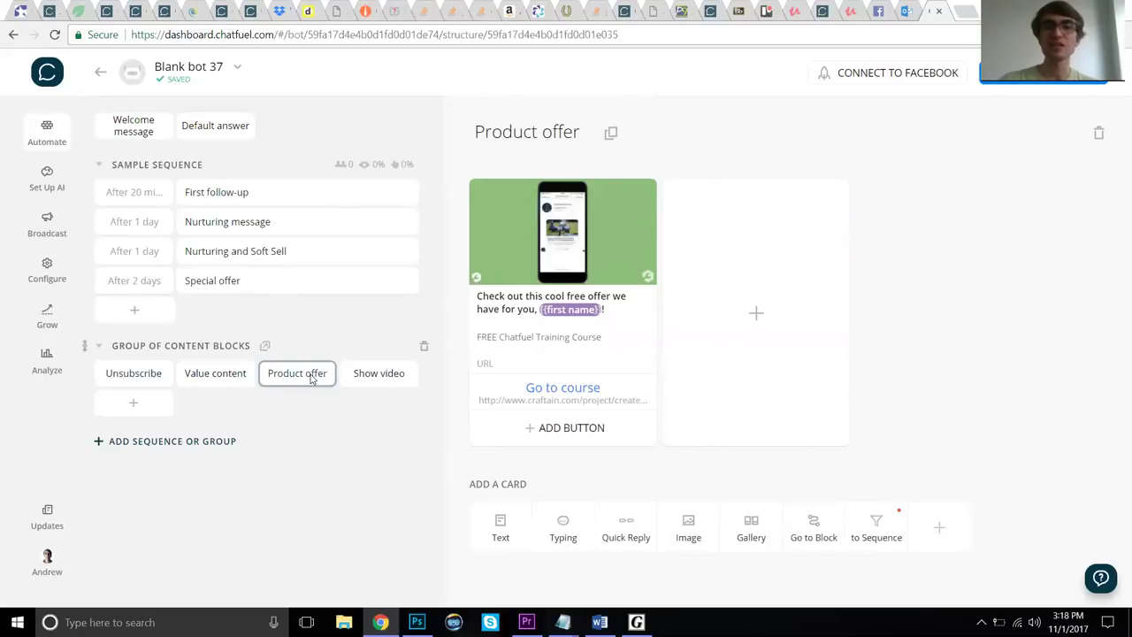
pyautogui.click(47, 223)
pyautogui.click(251, 159)
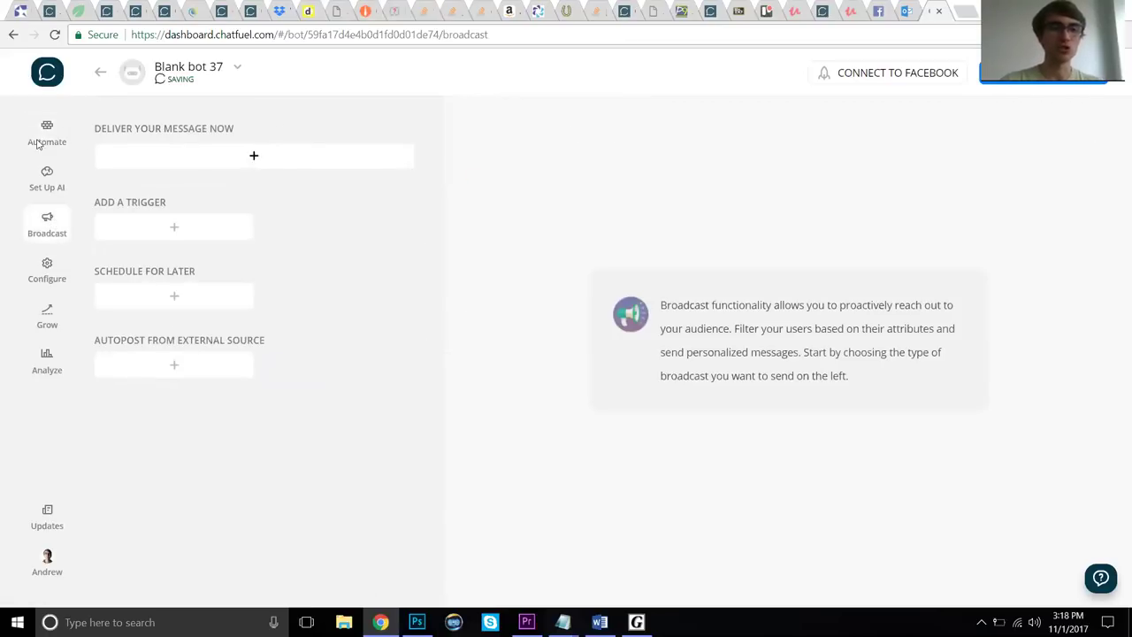
pyautogui.click(46, 133)
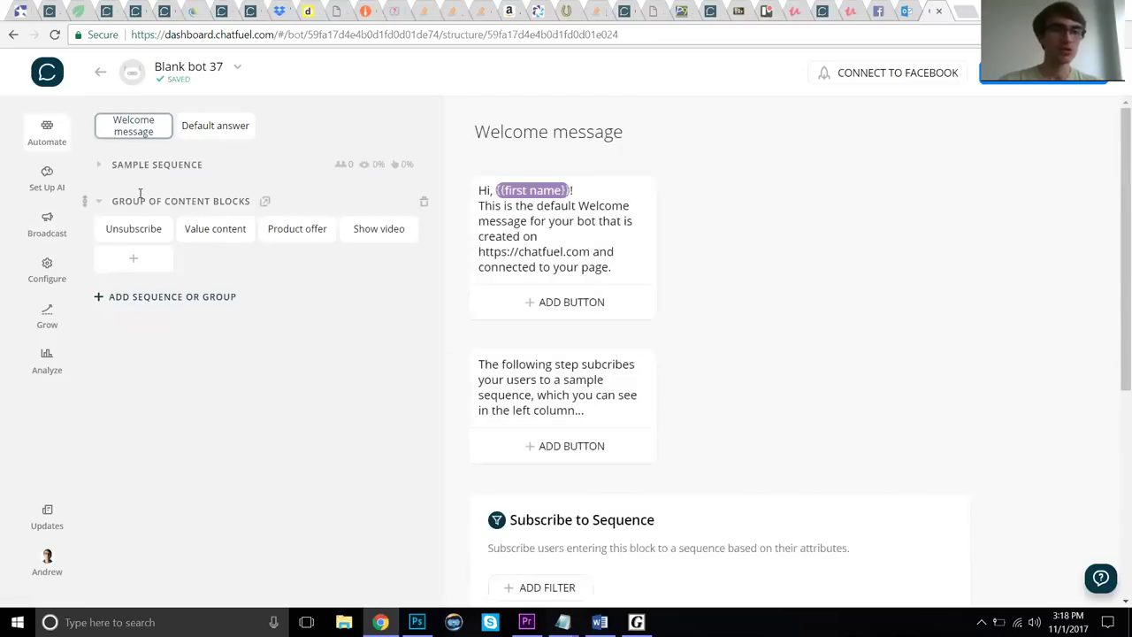
pyautogui.click(97, 165)
pyautogui.click(301, 373)
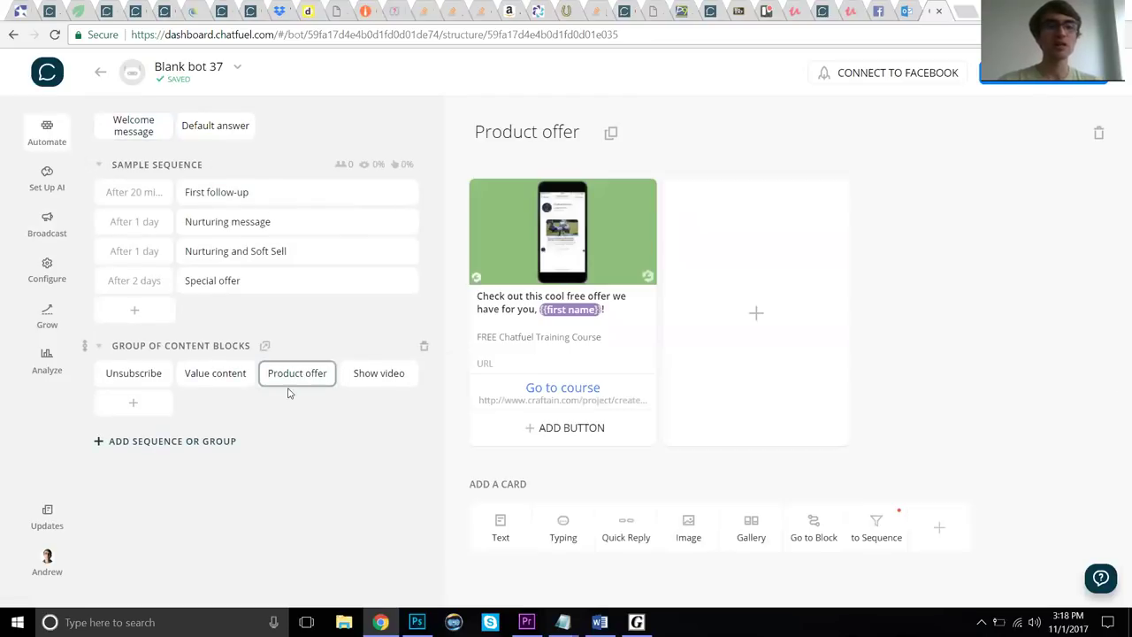
# - Duplicate the Value content block and rename the copy "Value content 2"
pyautogui.click(235, 380)
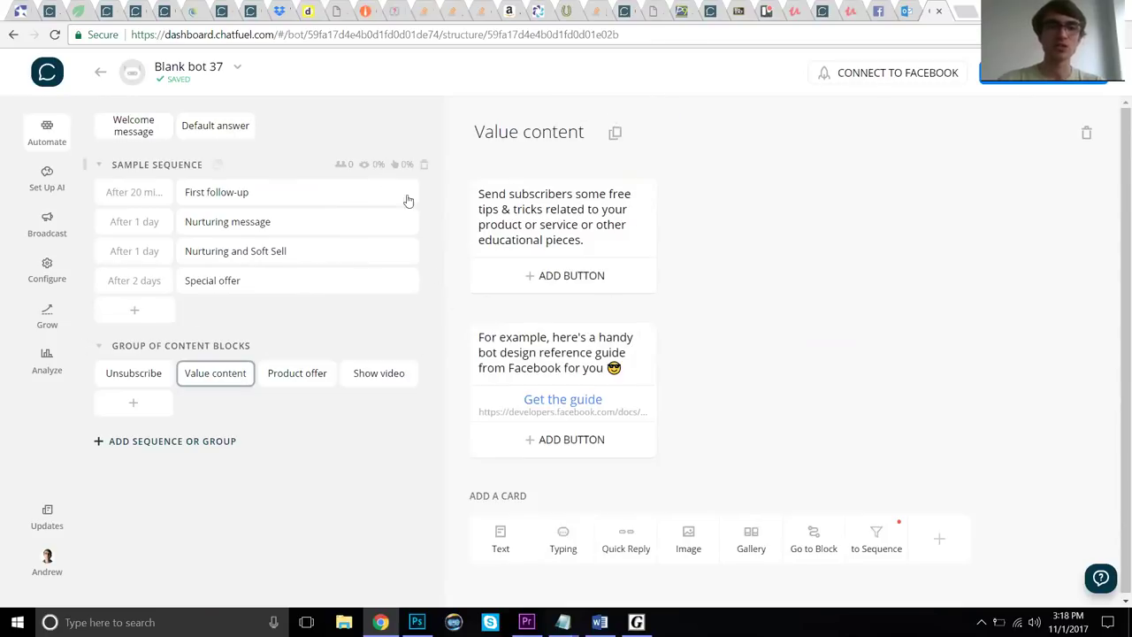
pyautogui.click(615, 134)
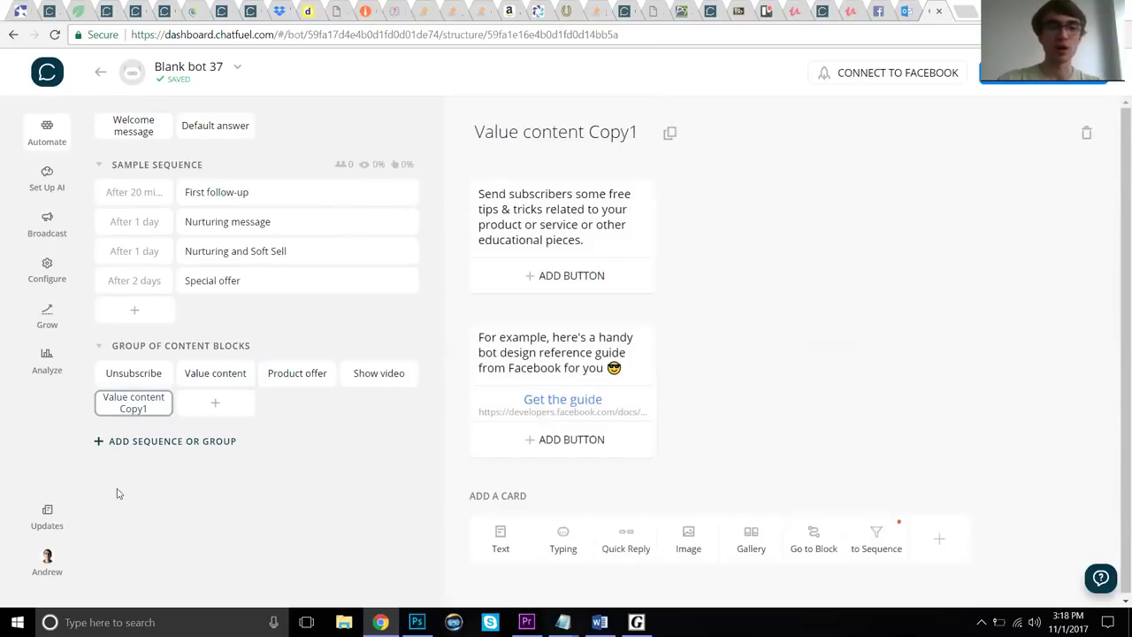
pyautogui.moveTo(588, 142); pyautogui.dragTo(656, 152)
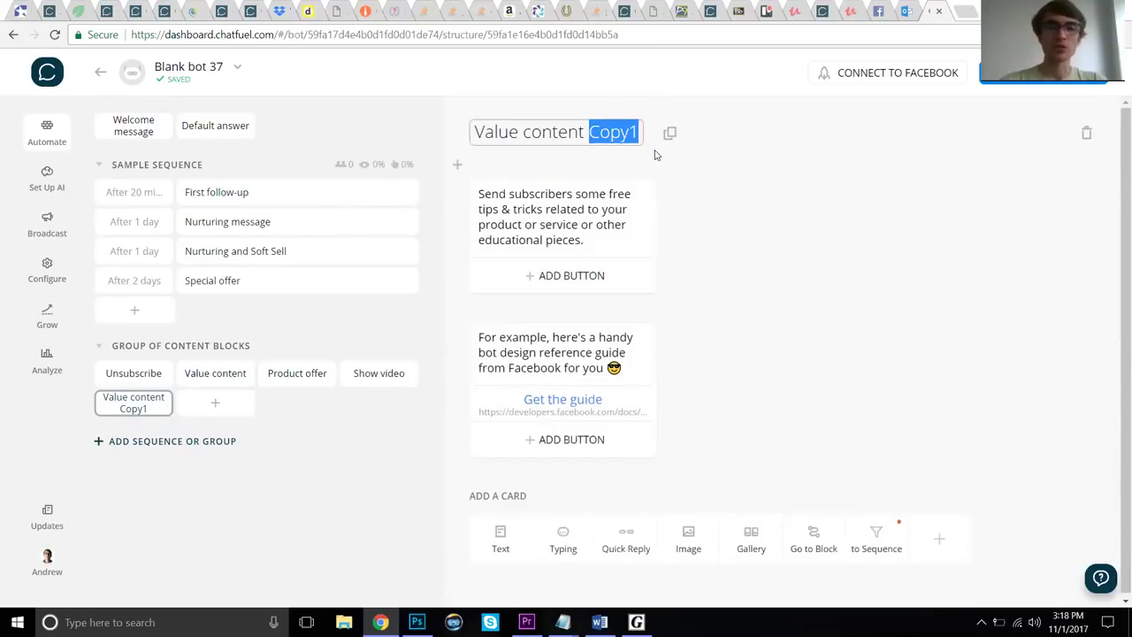
pyautogui.write('2')
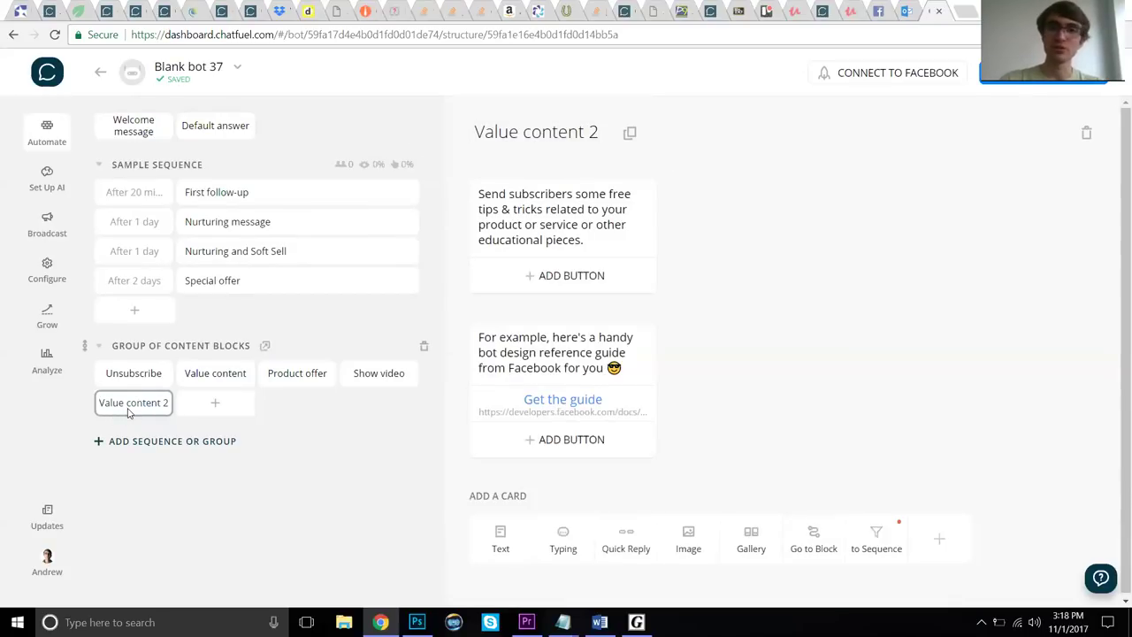
# - Move the Value content 2 block into SAMPLE SEQUENCE above Special offer and set its send delay to 6 hours
pyautogui.moveTo(129, 408); pyautogui.dragTo(279, 303)
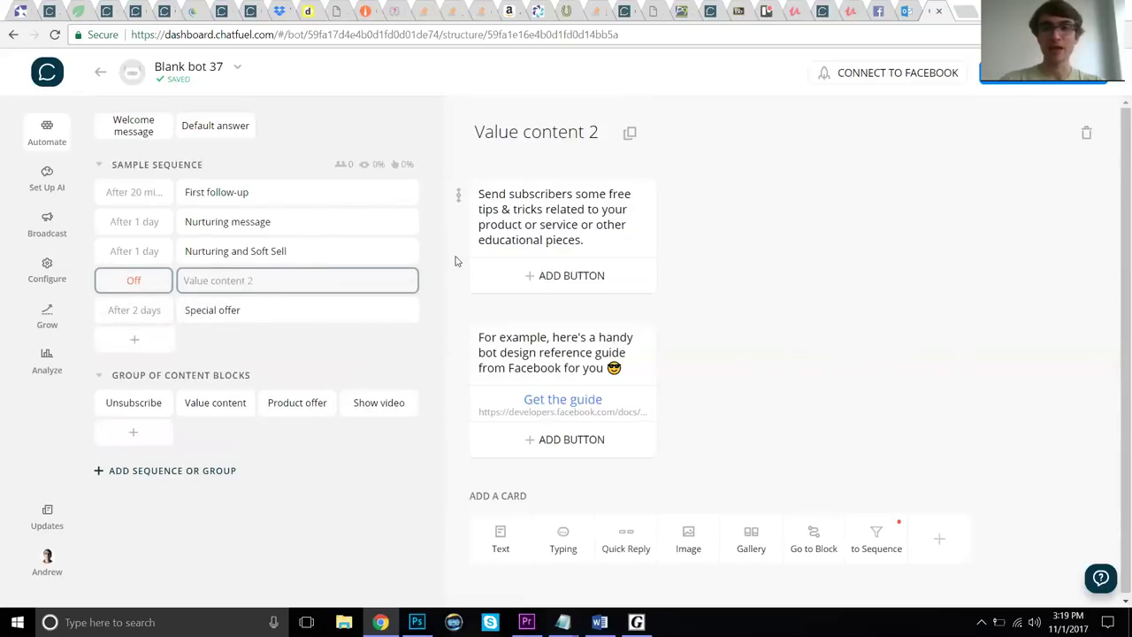
pyautogui.click(124, 281)
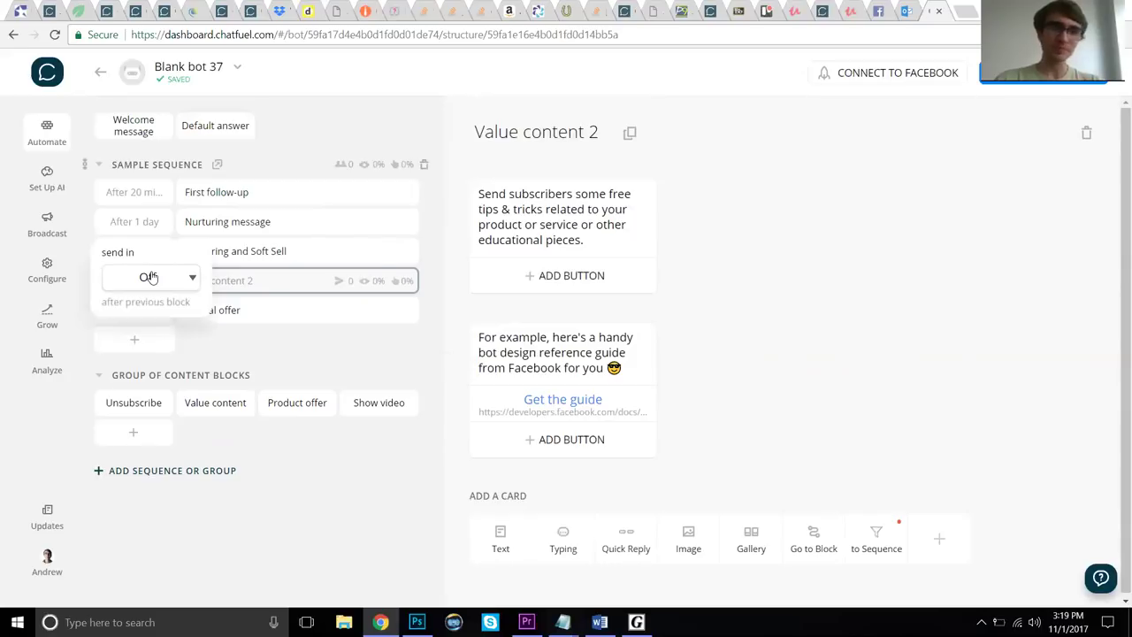
pyautogui.click(147, 278)
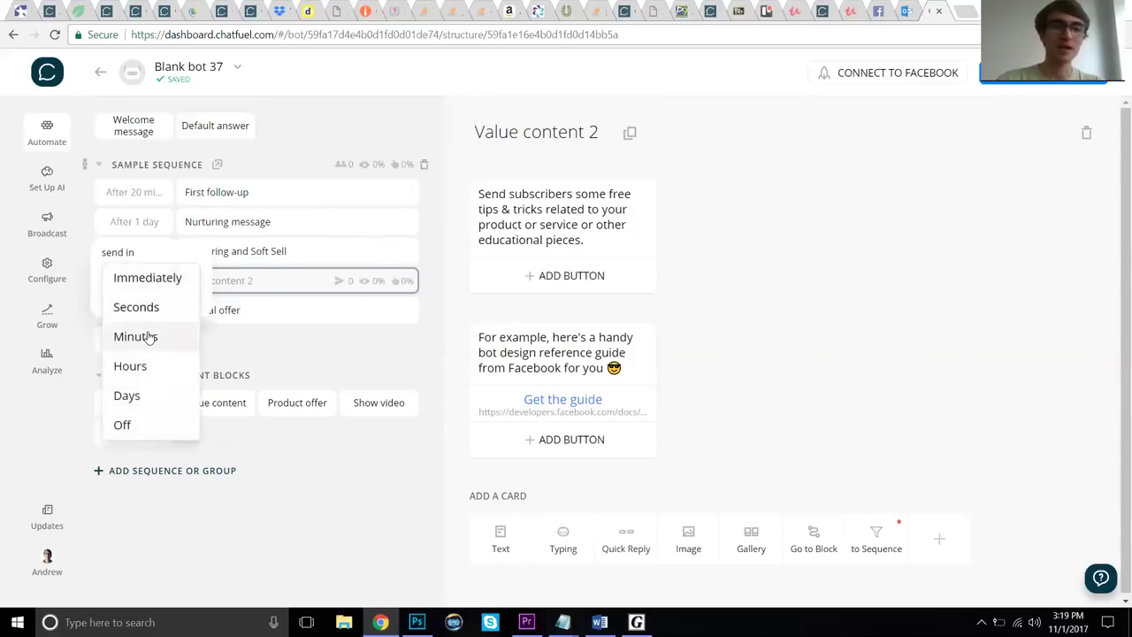
pyautogui.click(130, 365)
pyautogui.write('6')
pyautogui.click(734, 248)
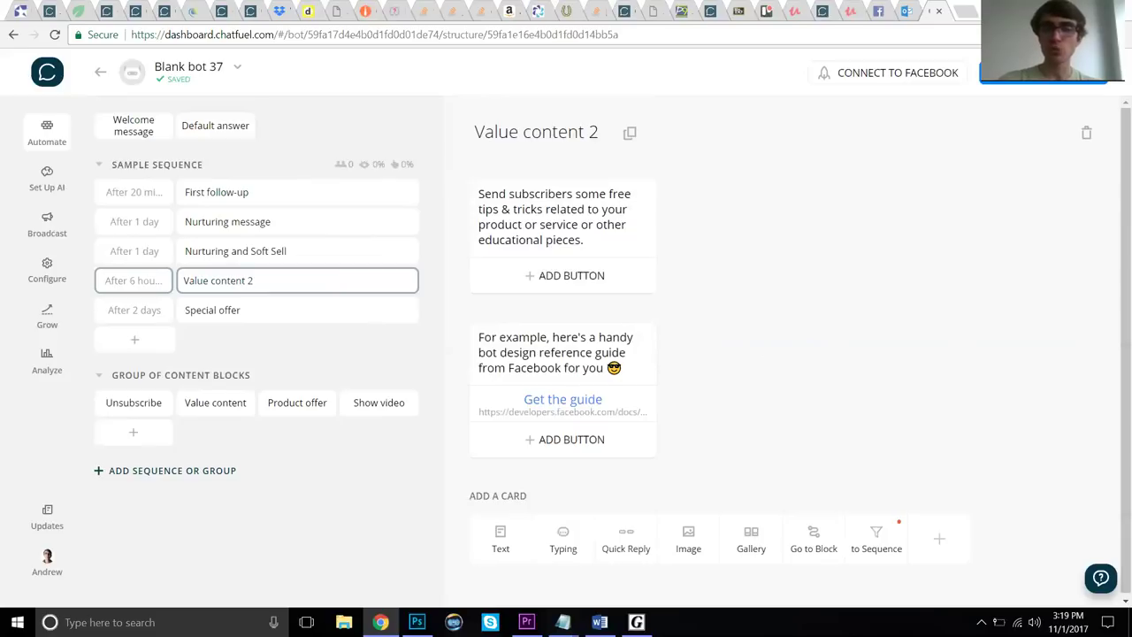
# - Add a Go to Block card to the Value content 2 block and delete it again
pyautogui.scroll(-1, 783, 434)
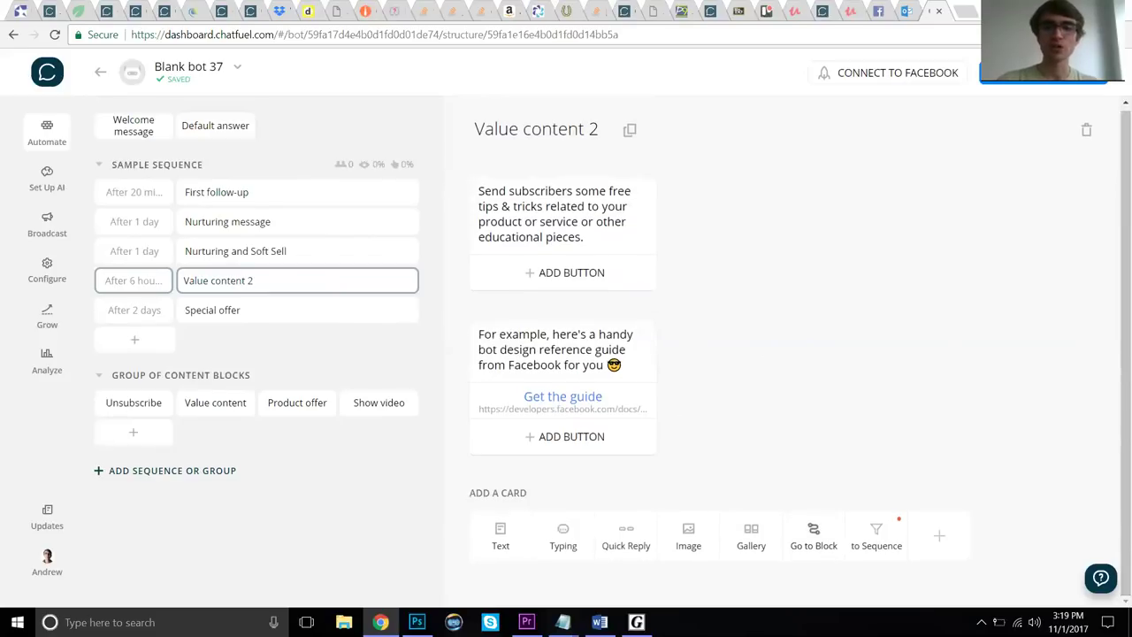
pyautogui.click(813, 535)
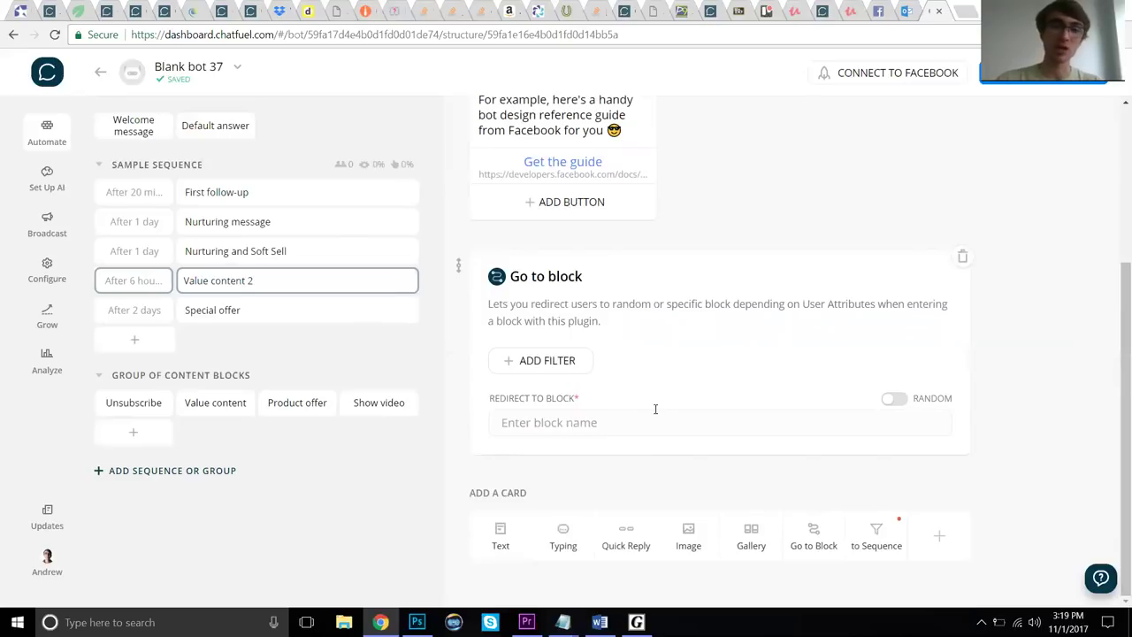
pyautogui.scroll(3, 656, 408)
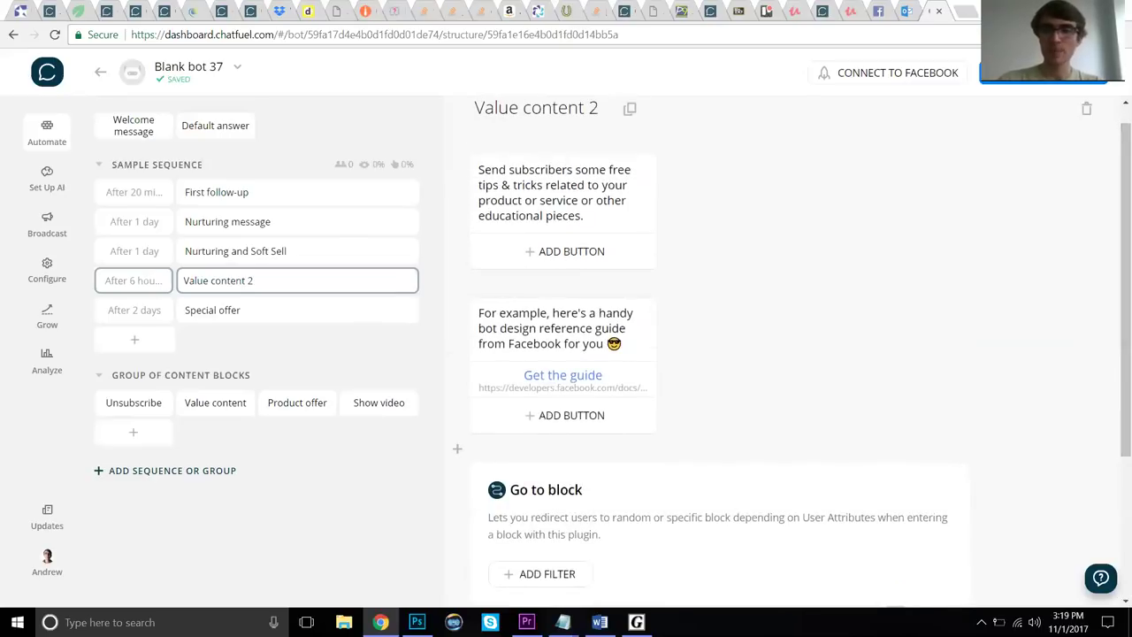
pyautogui.click(963, 469)
pyautogui.click(656, 362)
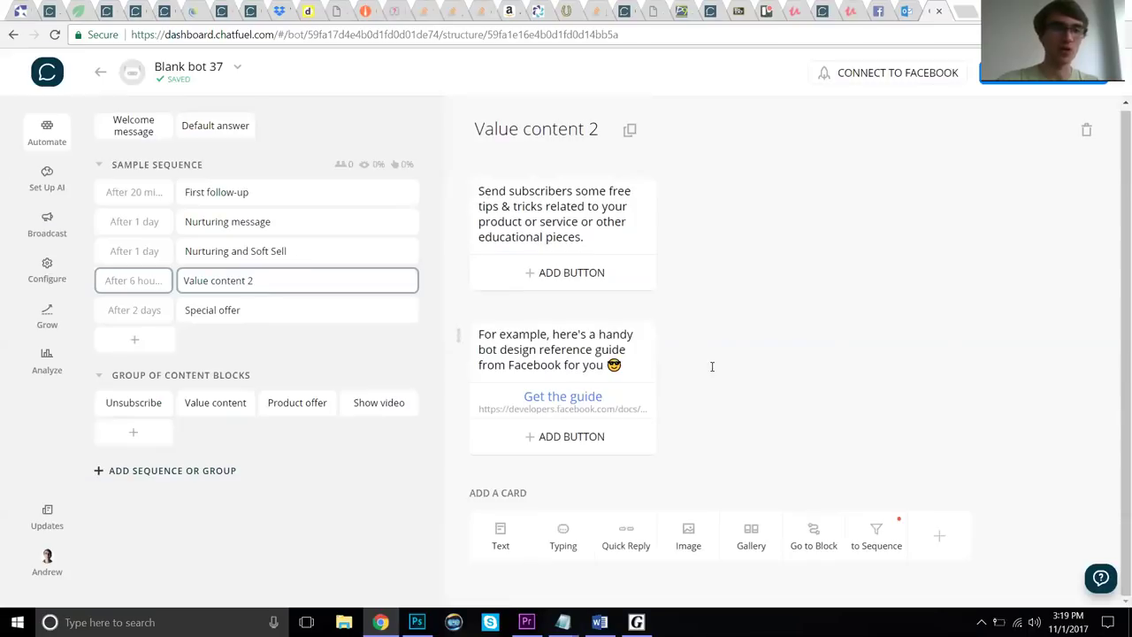
# - Insert a Go to Block card above the quick replies in the Nurturing and Soft Sell block, redirecting to the Unsubscribe block
pyautogui.click(276, 257)
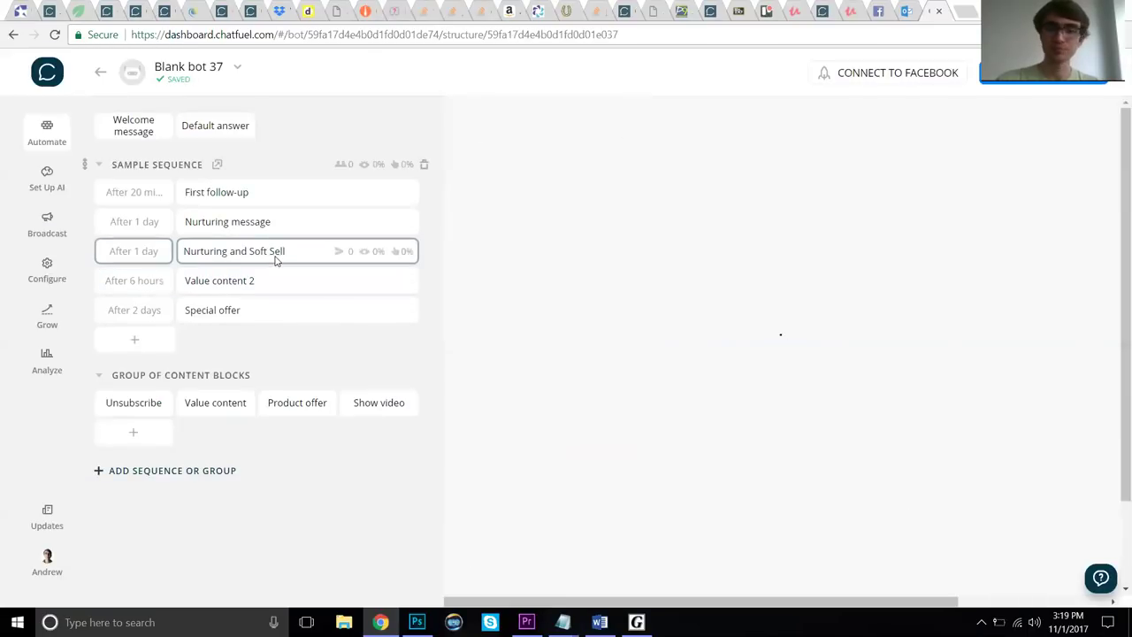
pyautogui.scroll(-2, 578, 448)
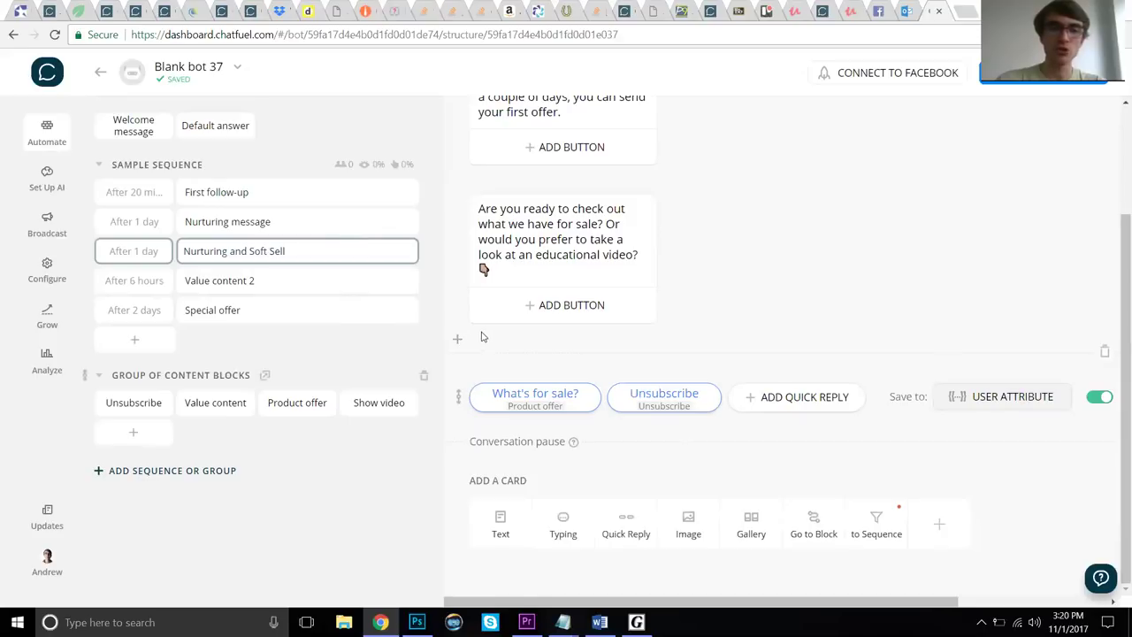
pyautogui.click(457, 339)
pyautogui.click(814, 347)
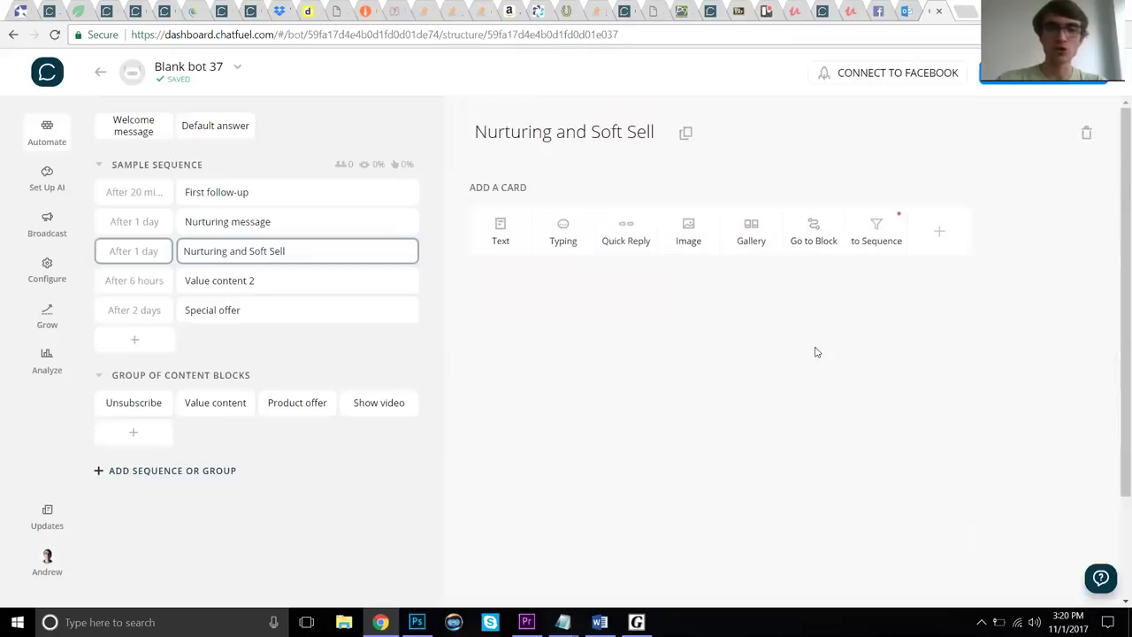
pyautogui.click(592, 381)
pyautogui.write('uns')
pyautogui.press('Return')
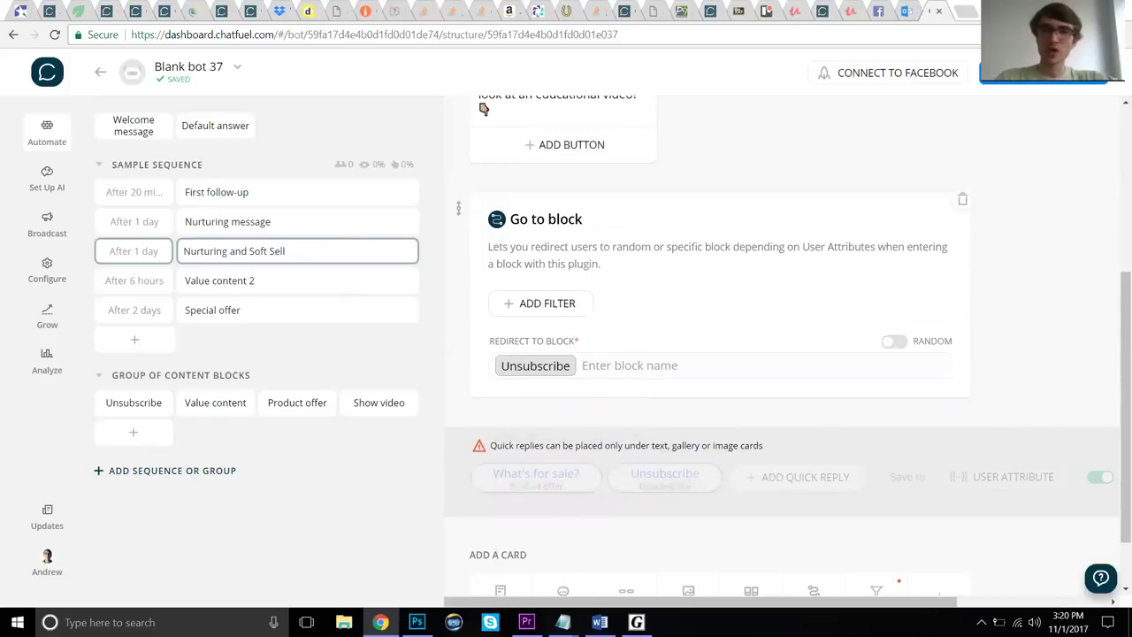
# - Review the Unsubscribe and Value content 2 blocks, look at the Broadcast section, and return to the bot structure
pyautogui.click(114, 405)
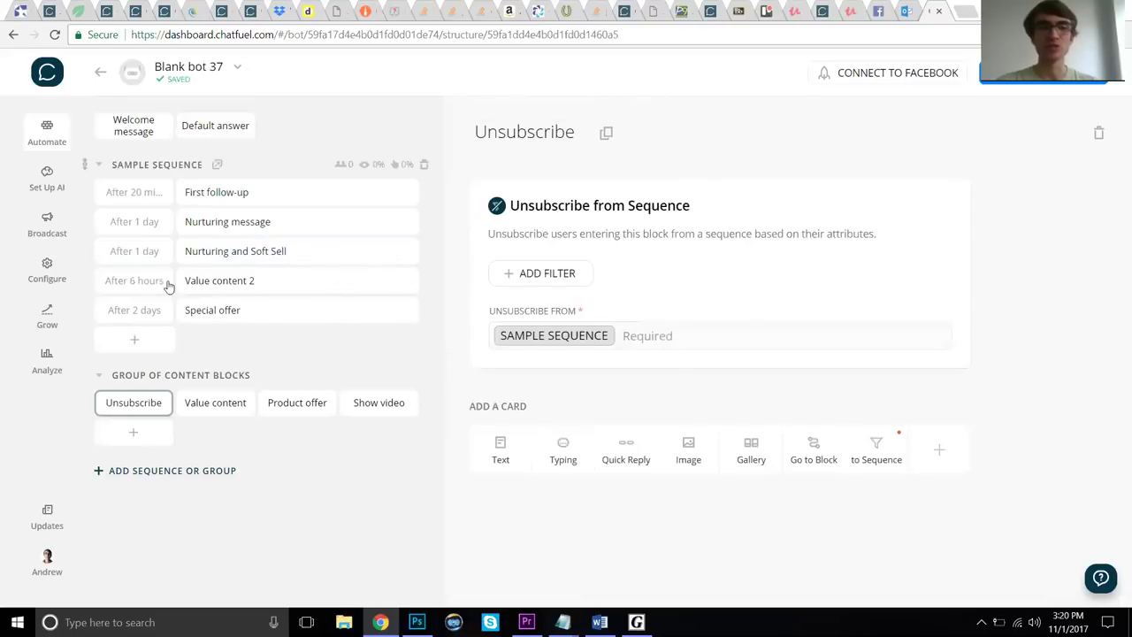
pyautogui.click(228, 287)
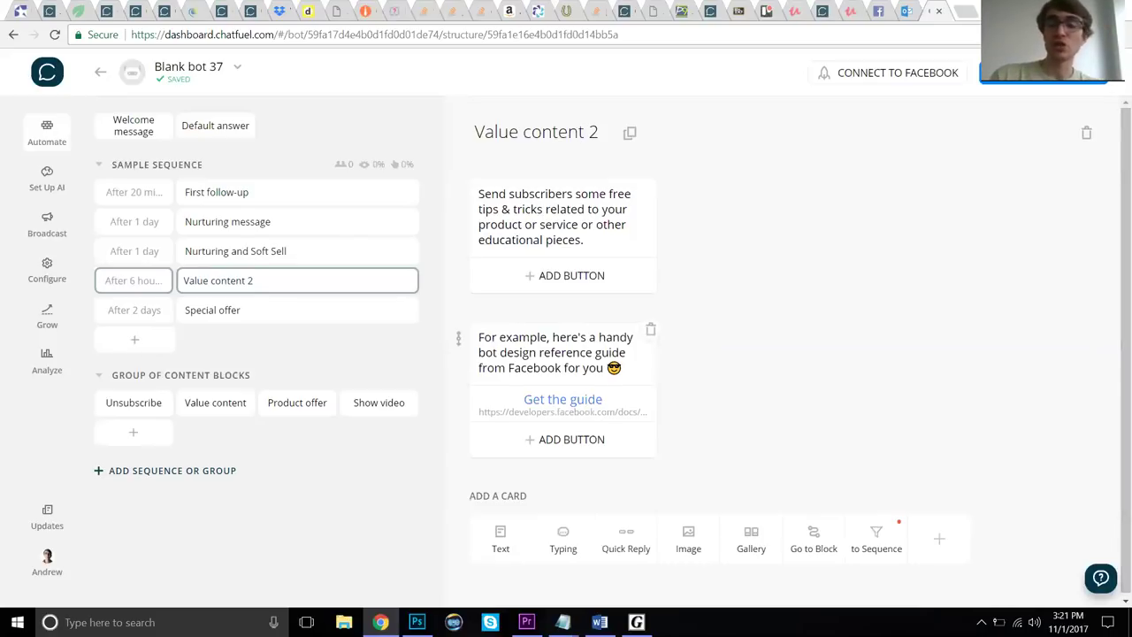
pyautogui.click(48, 221)
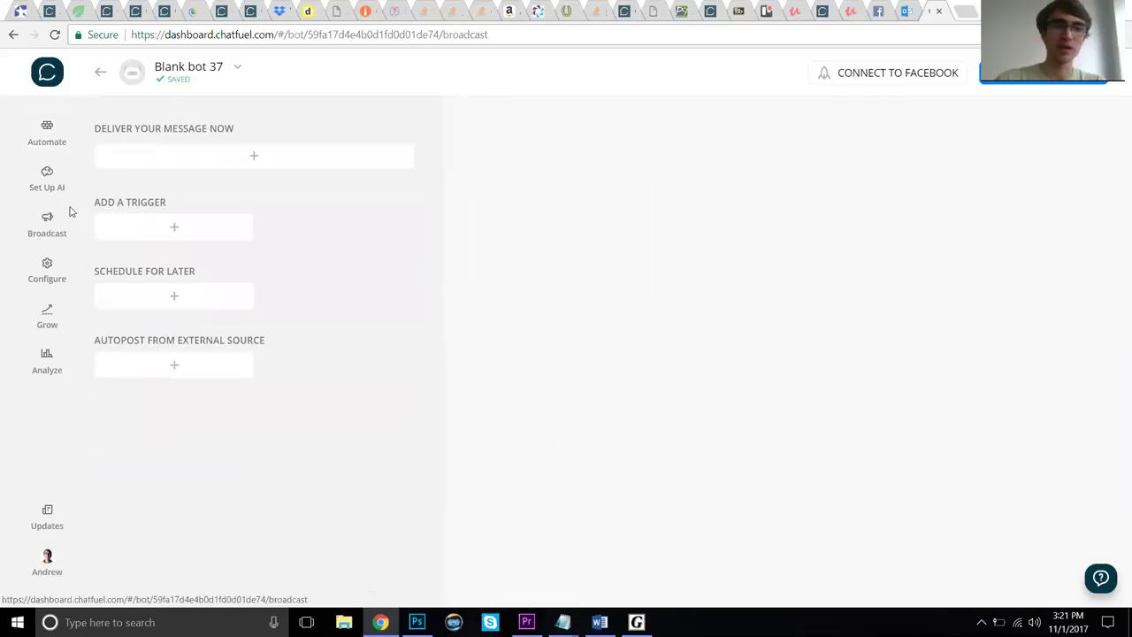
pyautogui.click(50, 132)
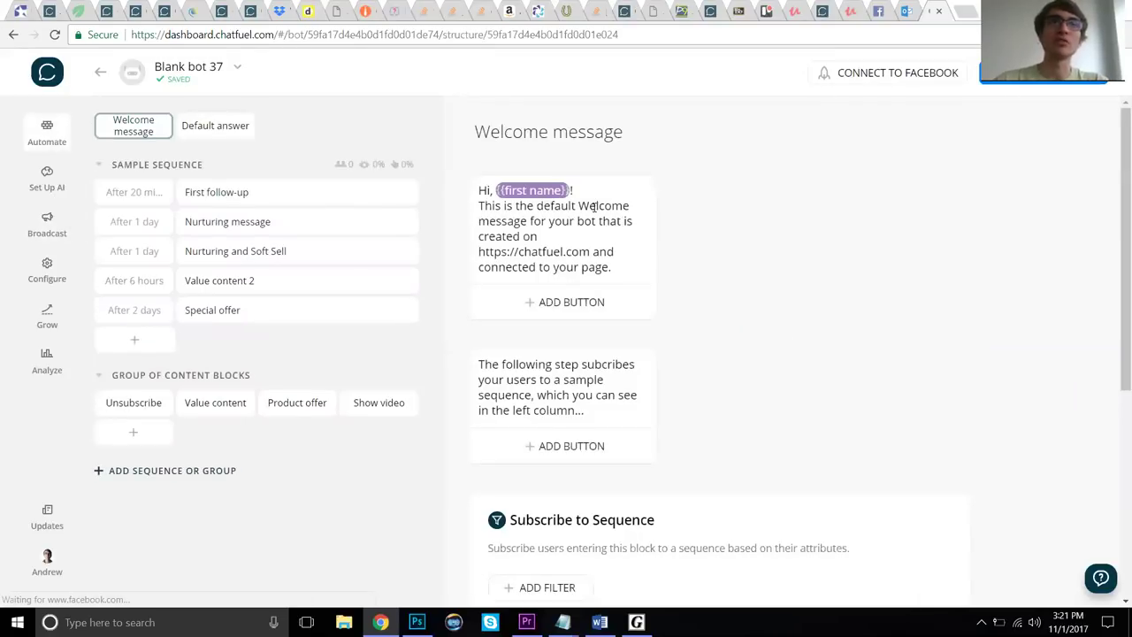
# - Add a new sequence below the content blocks group and delete it again, confirming with DELETE
pyautogui.click(172, 473)
pyautogui.click(151, 450)
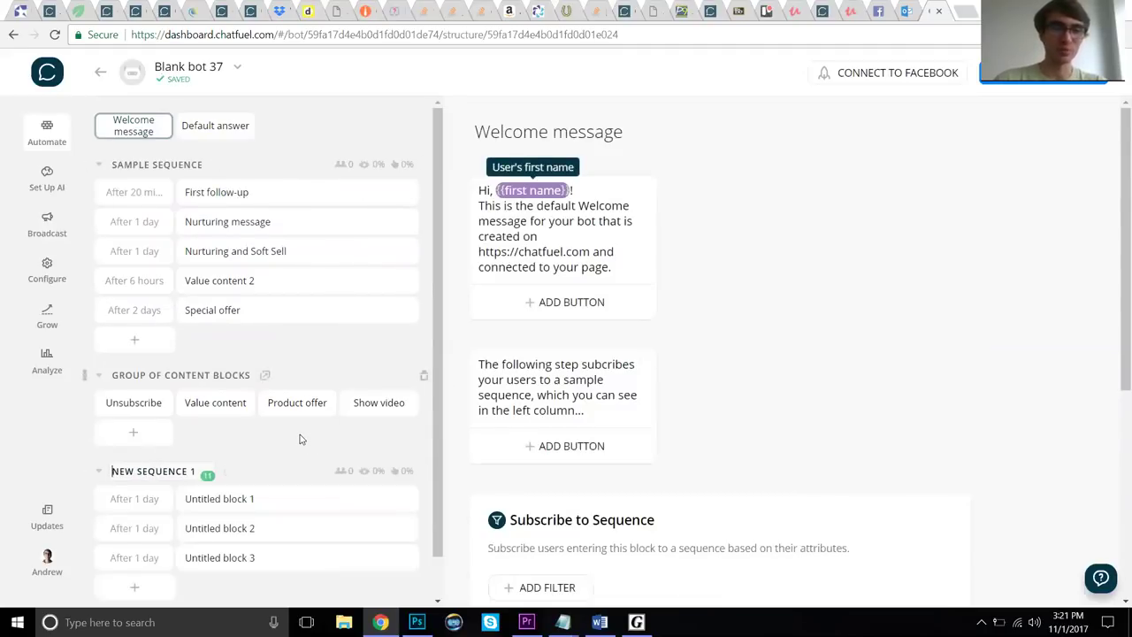
pyautogui.click(424, 487)
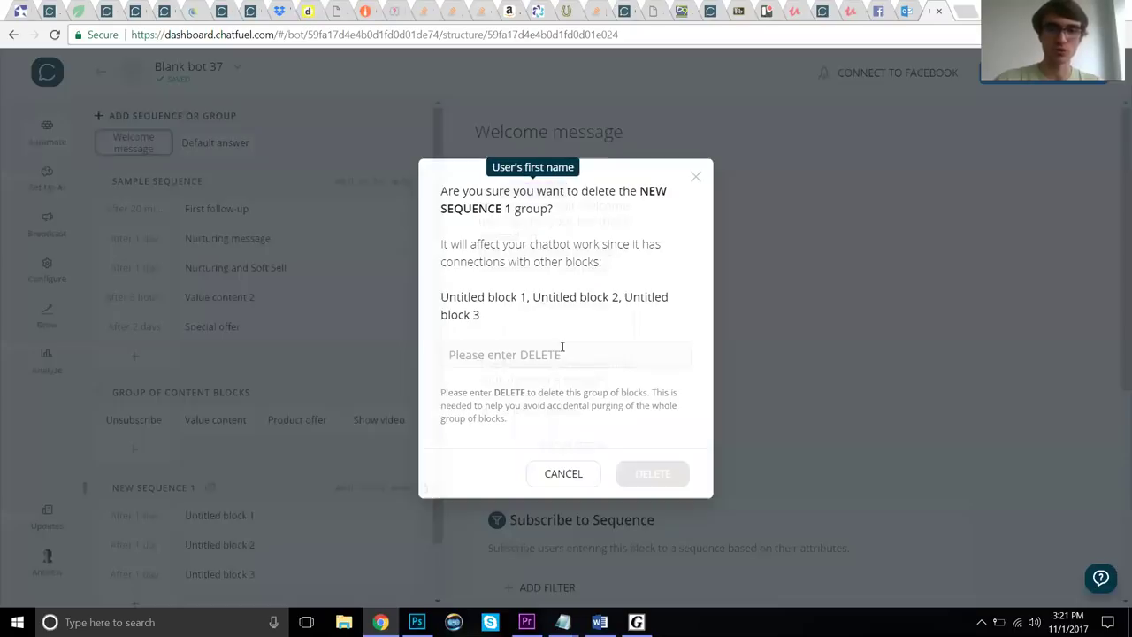
pyautogui.click(561, 354)
pyautogui.write('DELETE')
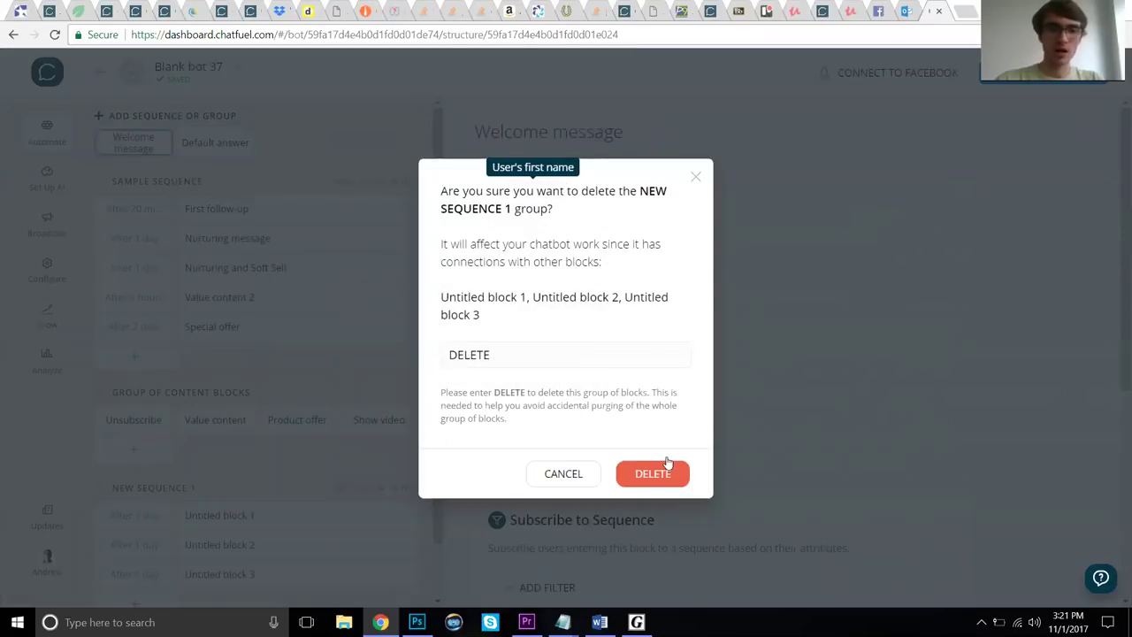
pyautogui.click(638, 484)
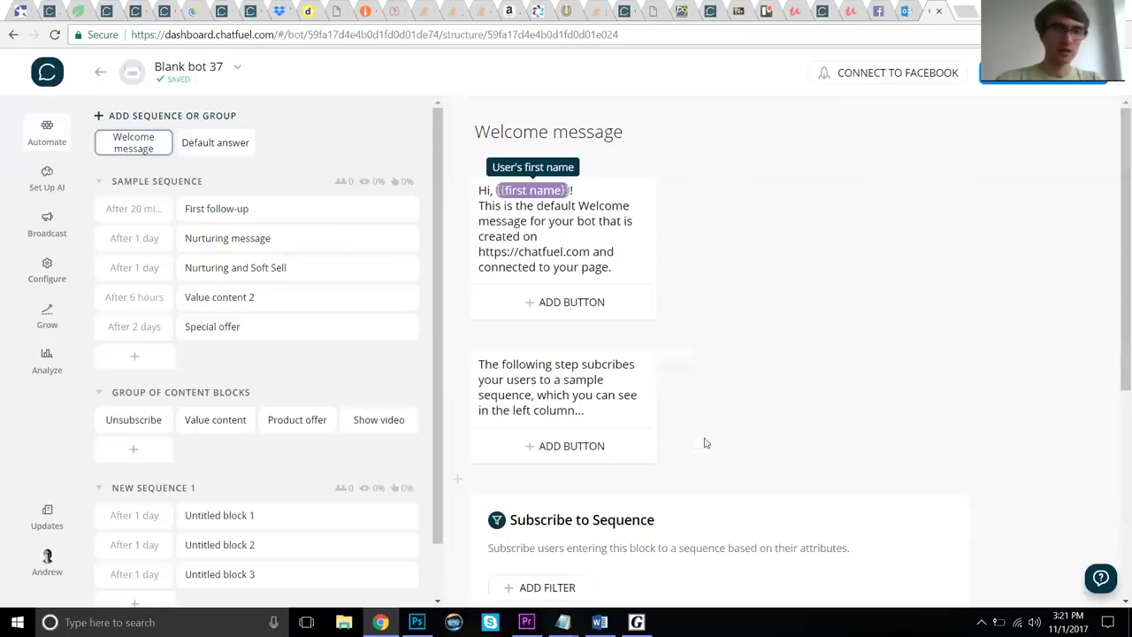
# - Create a new group below GROUP OF CONTENT BLOCKS and add a block named "Subscribe to Sequence" to it
pyautogui.scroll(-1, 141, 481)
pyautogui.click(151, 473)
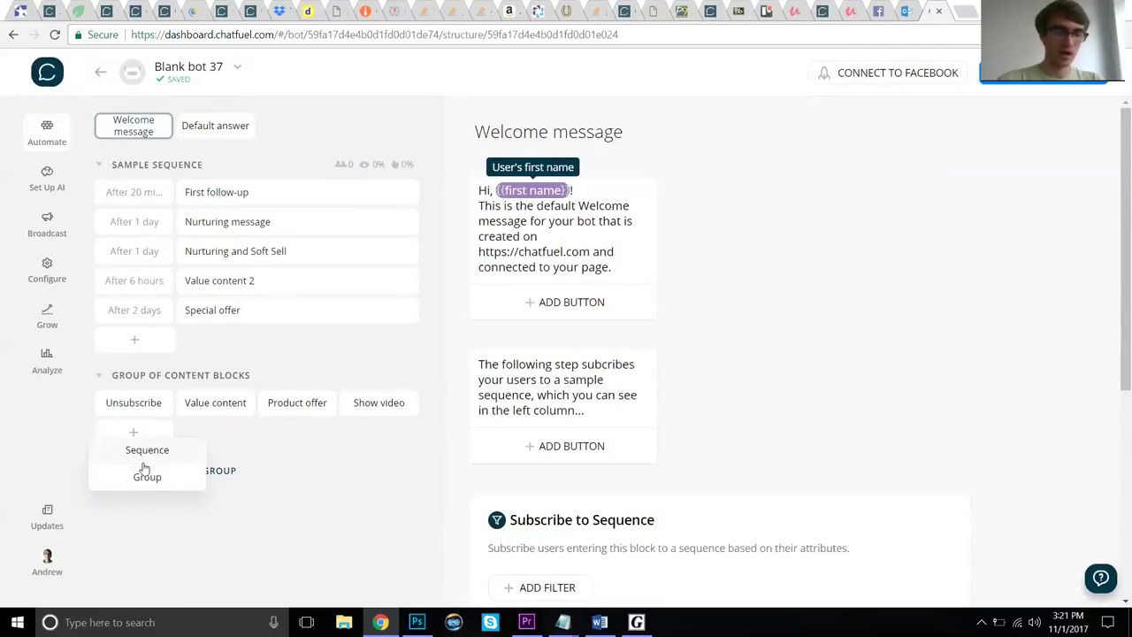
pyautogui.click(145, 478)
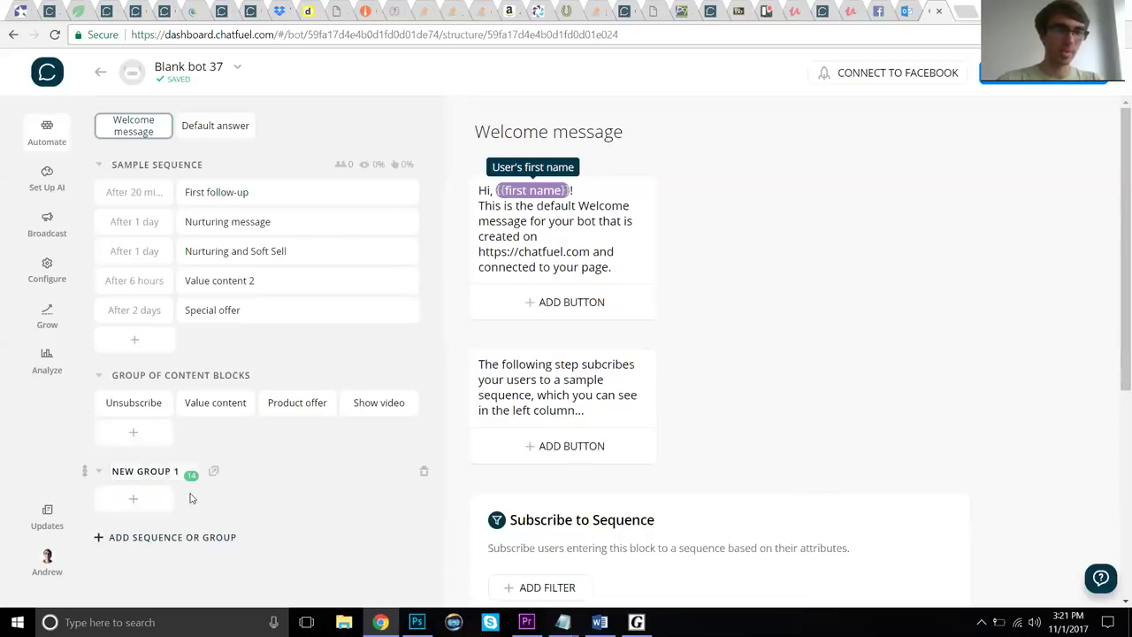
pyautogui.click(135, 500)
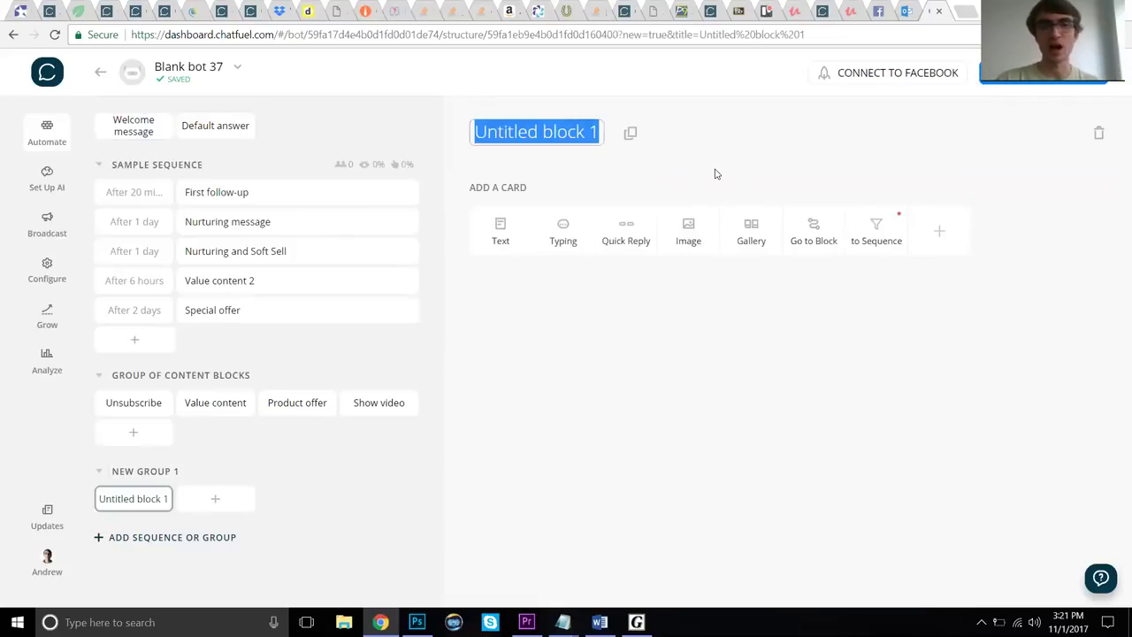
pyautogui.write('Week')
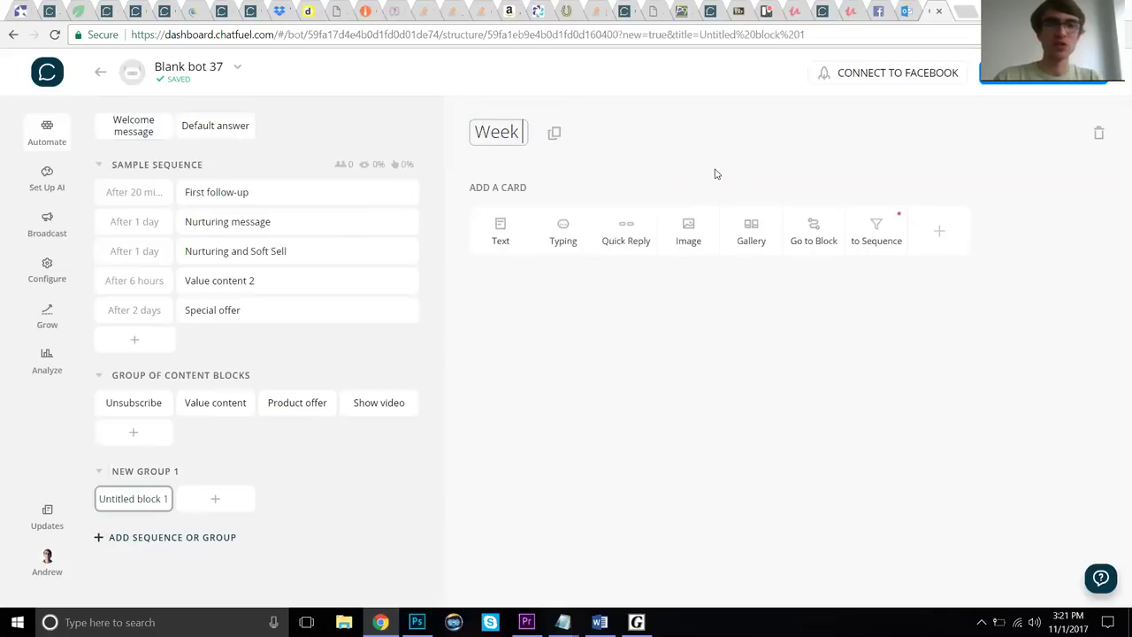
pyautogui.press('Return')
pyautogui.write('Subscribe to Sequence')
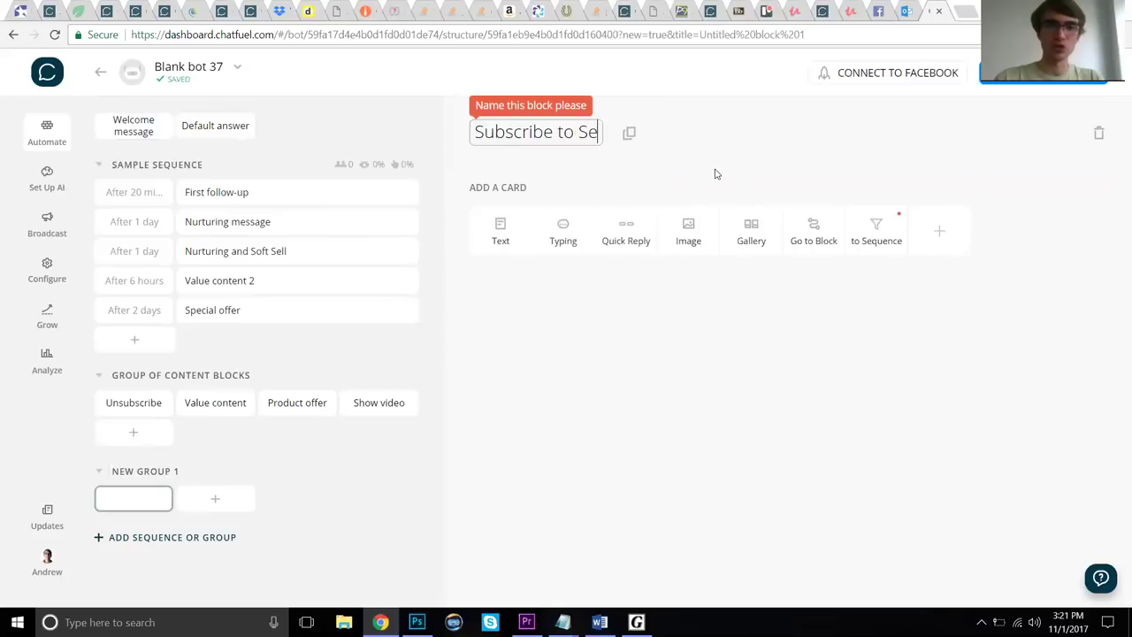
pyautogui.press('Return')
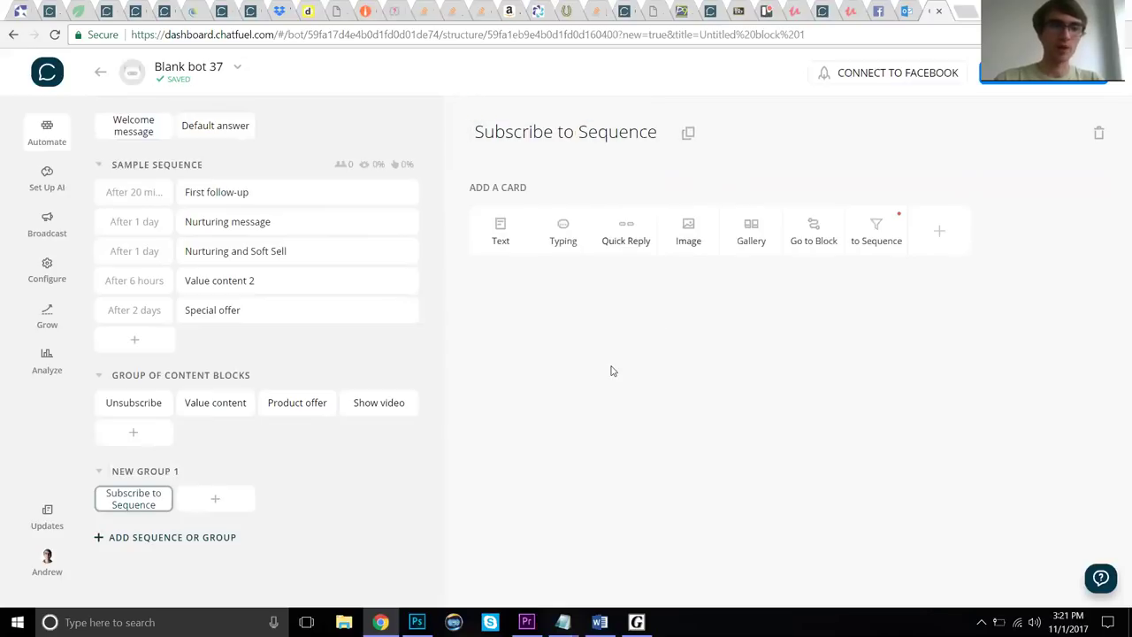
# - Add a text card to the Subscribe to Sequence block reading "You'll get the first message in 12 hours."
pyautogui.click(501, 245)
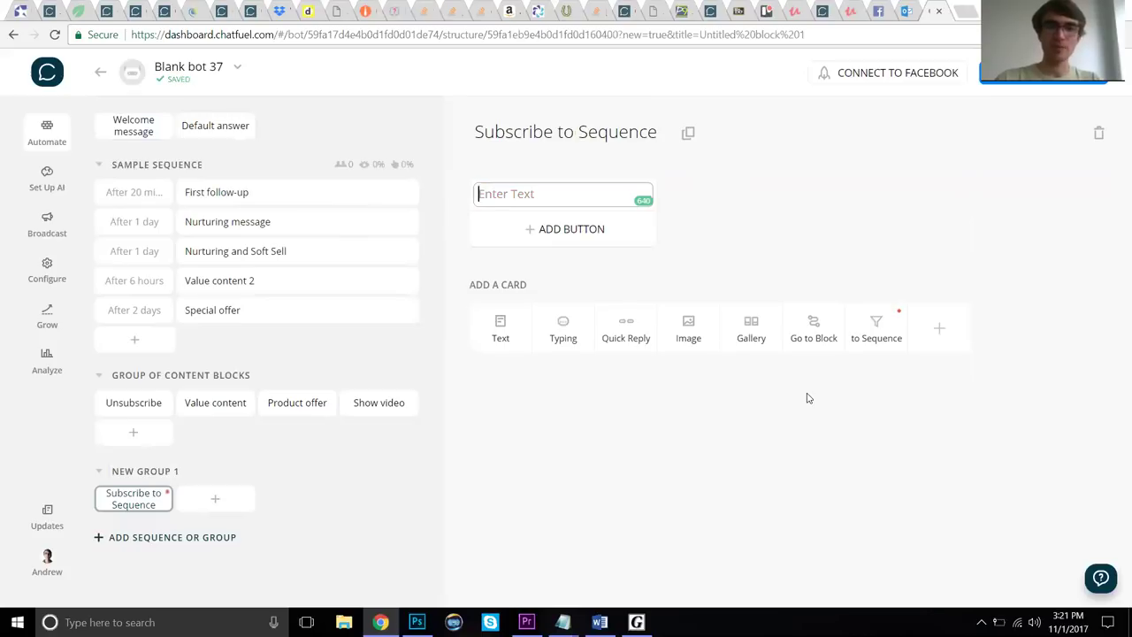
pyautogui.write('You')
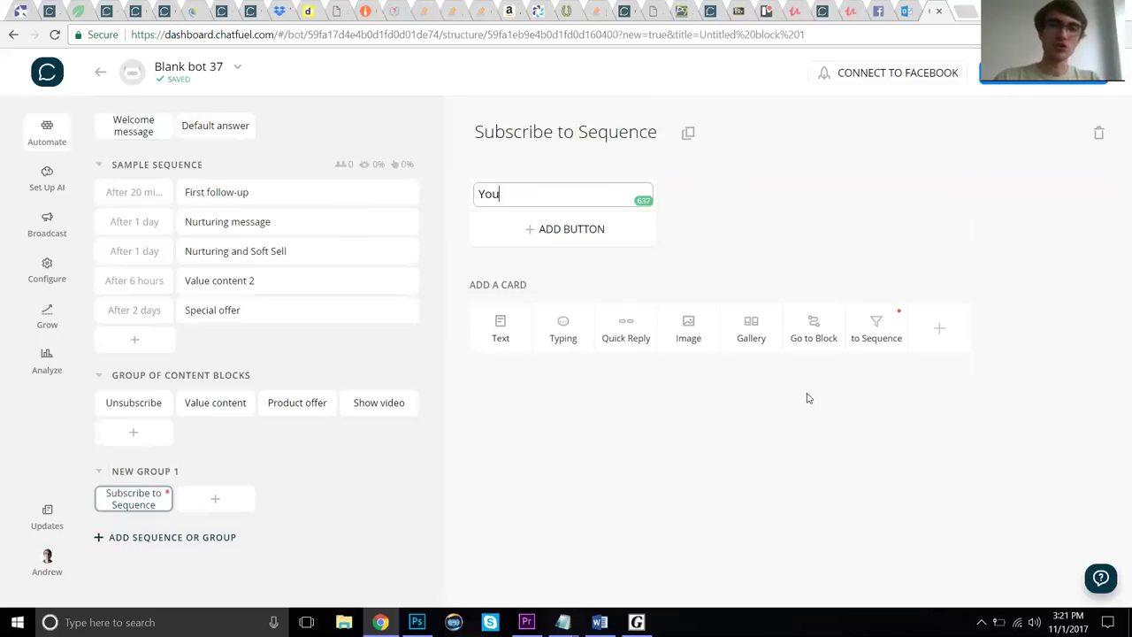
pyautogui.write("'ll get the first mess")
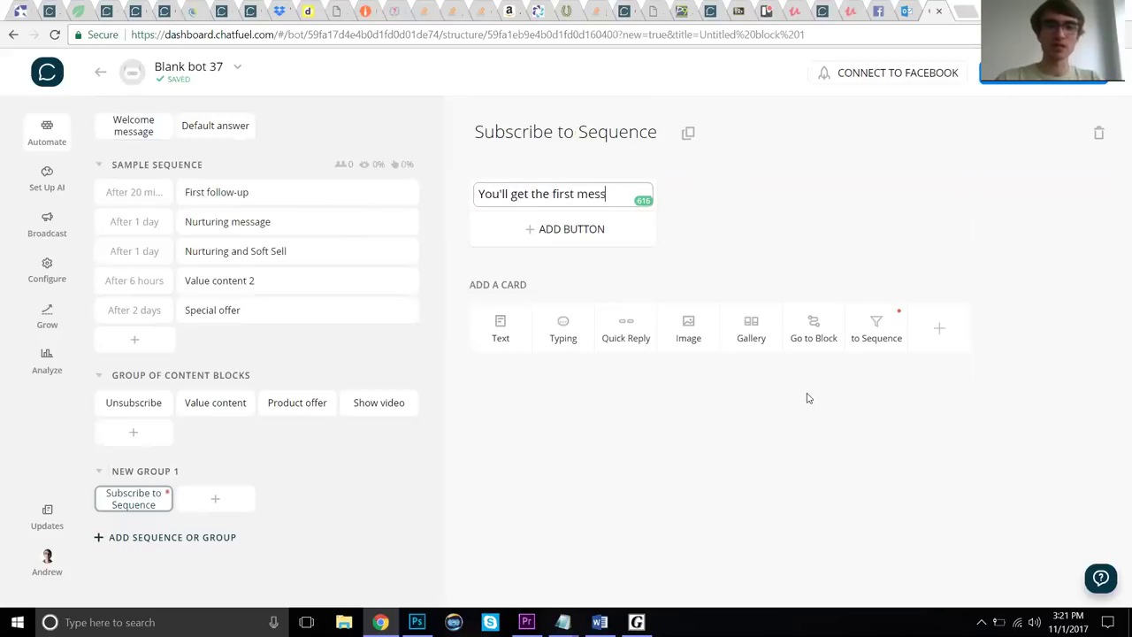
pyautogui.write('age in 12 hours.')
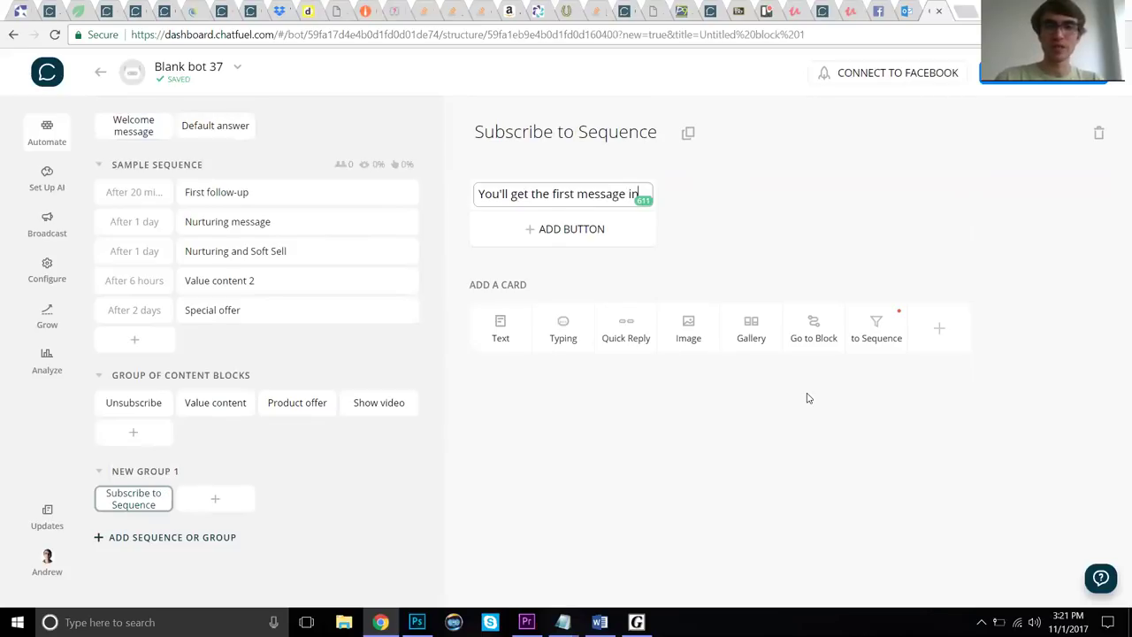
pyautogui.click(724, 473)
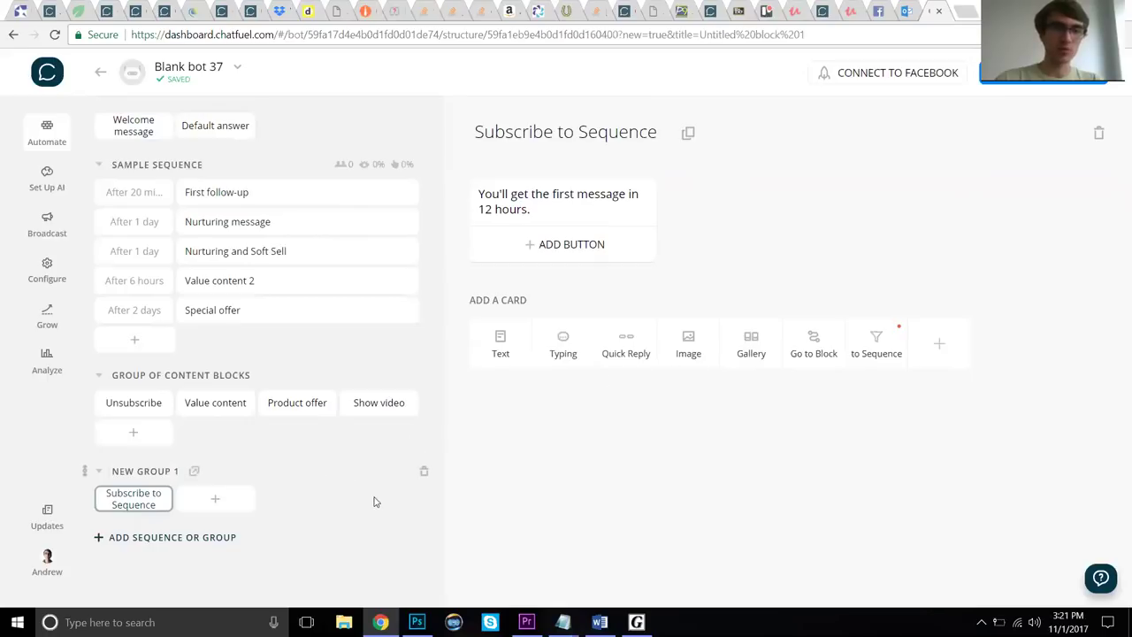
# - Add a new sequence below NEW GROUP 1 and name it "WEEKLY MESSAGES"
pyautogui.click(159, 537)
pyautogui.click(147, 516)
pyautogui.click(228, 537)
pyautogui.write('WEEKLY MESSAGES')
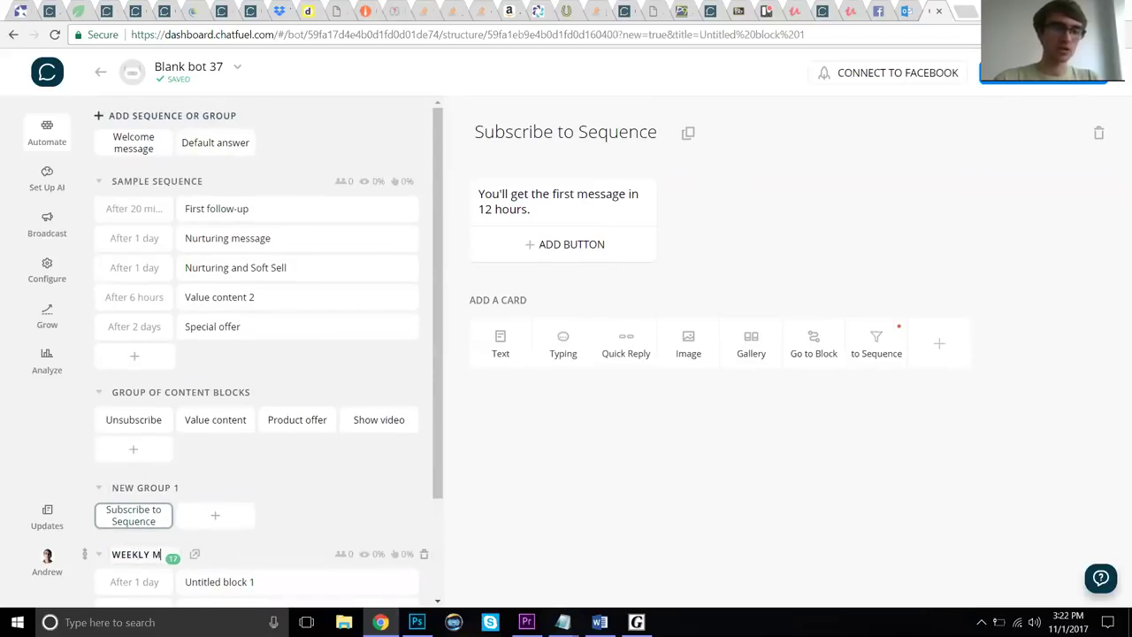
pyautogui.press('Return')
# - Add a Subscribe to Sequence card below the text card and set it to subscribe users to WEEKLY MESSAGES
pyautogui.scroll(-2, 435, 313)
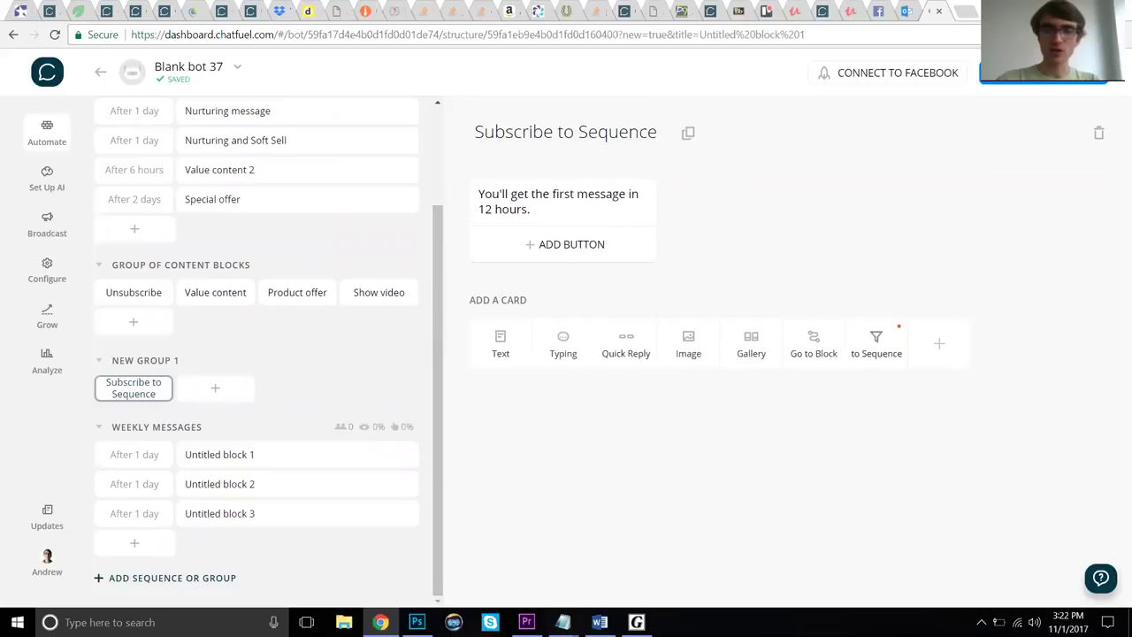
pyautogui.click(876, 345)
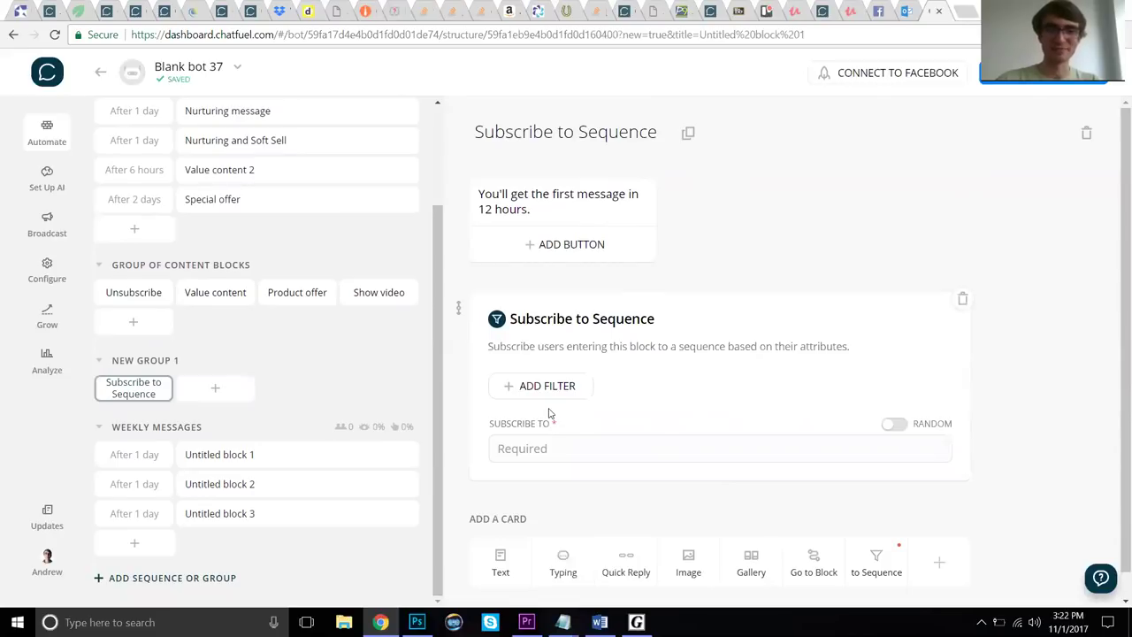
pyautogui.click(551, 448)
pyautogui.write('wee')
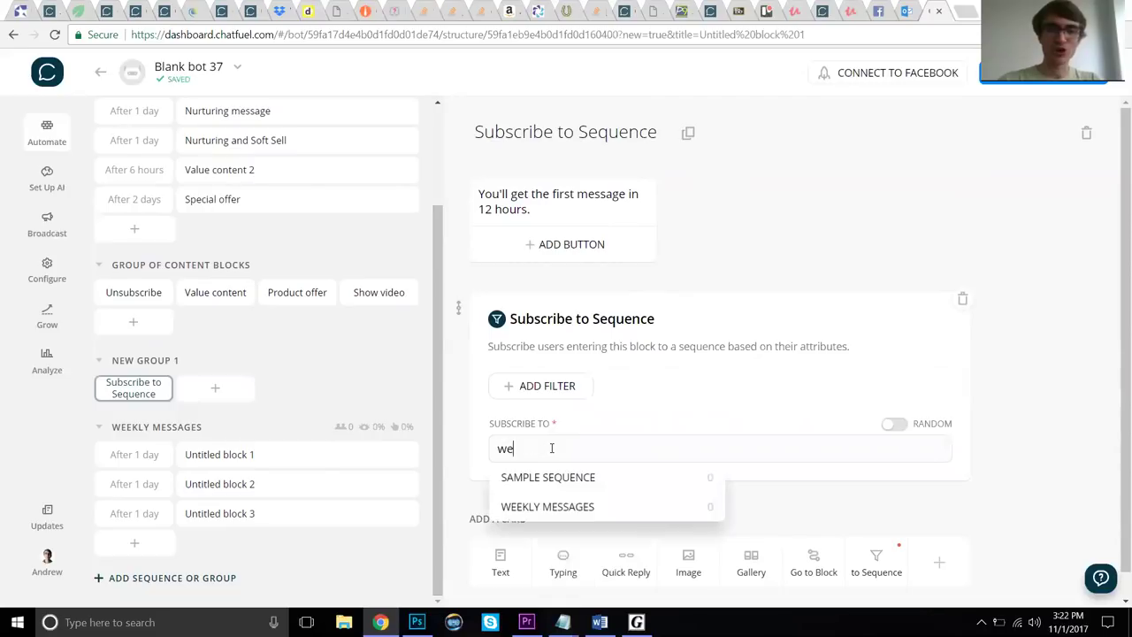
pyautogui.click(563, 476)
pyautogui.click(662, 455)
pyautogui.press('Escape')
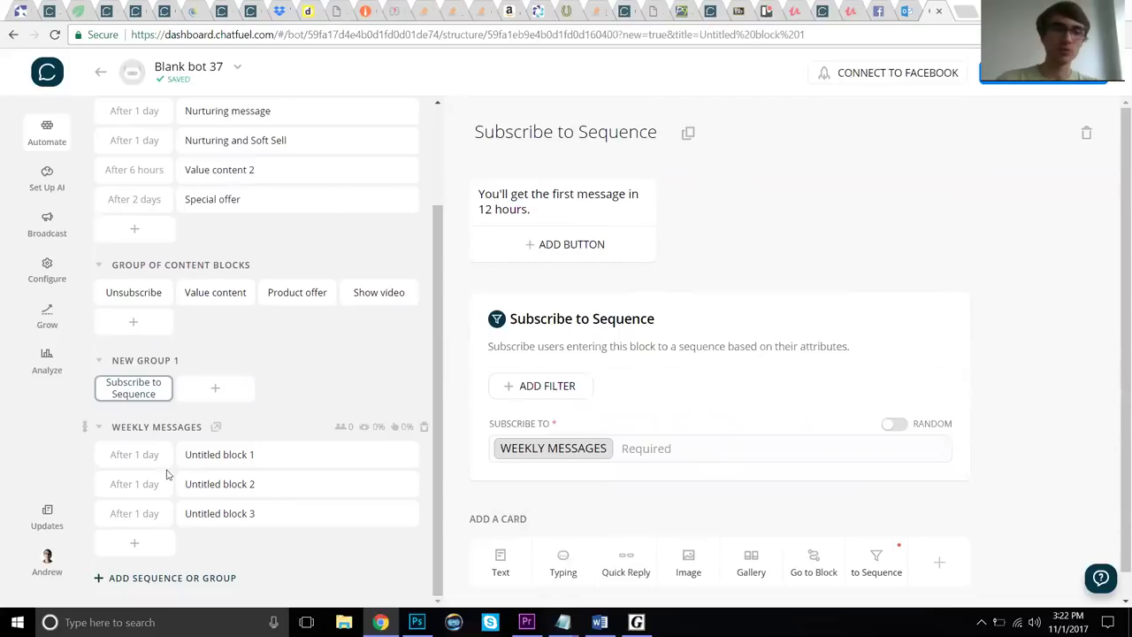
# - Set the send delay of Untitled block 1 in WEEKLY MESSAGES to 12 hours
pyautogui.click(123, 456)
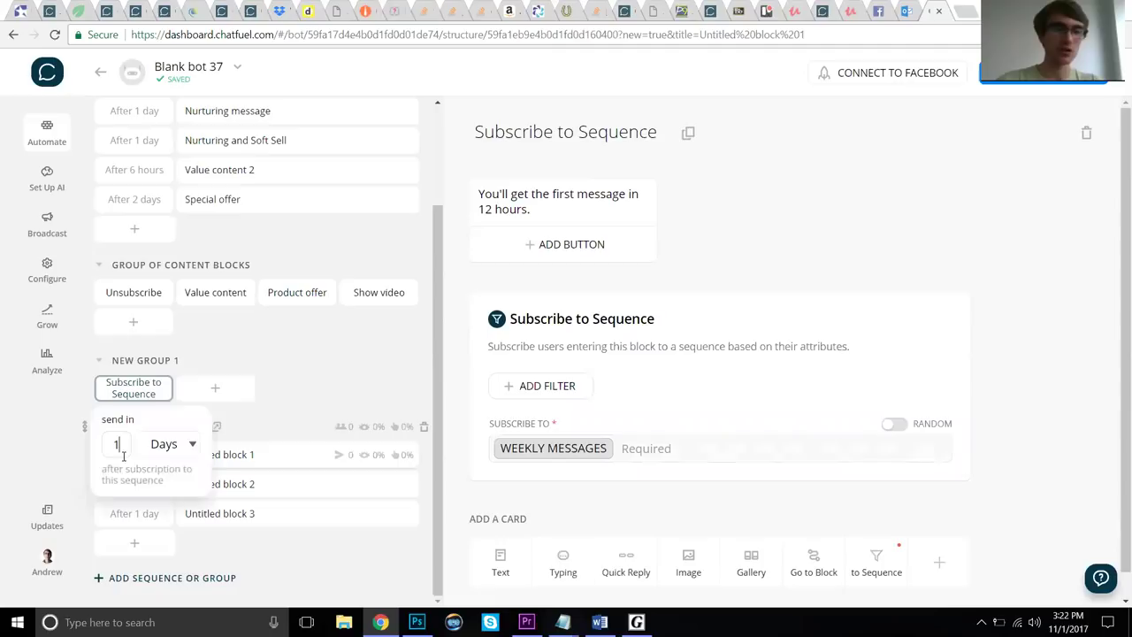
pyautogui.click(164, 443)
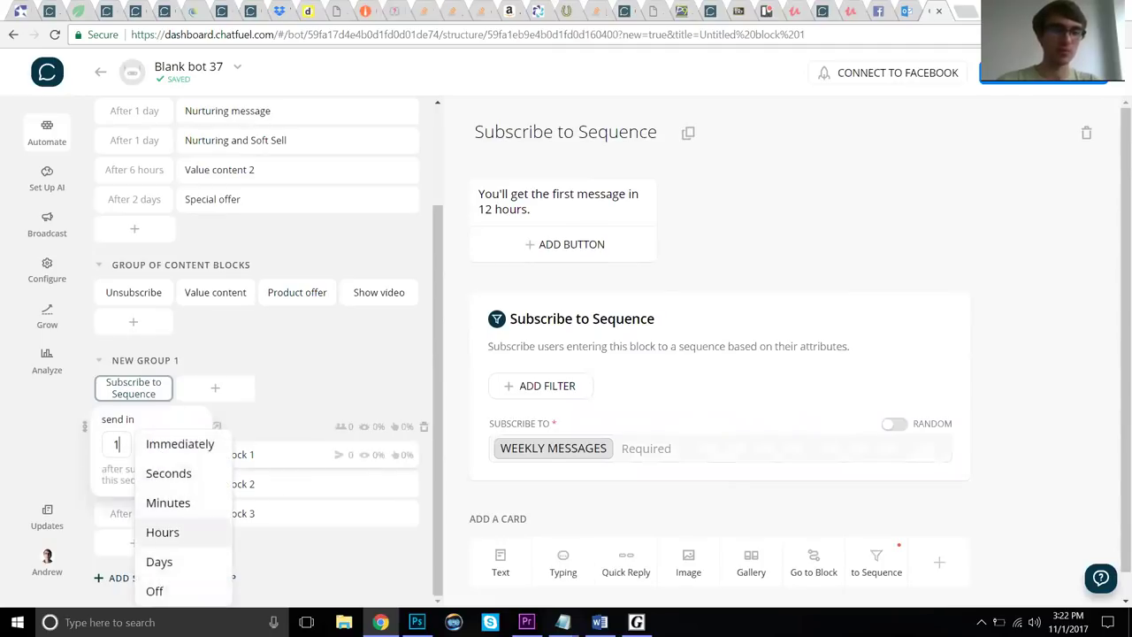
pyautogui.click(161, 531)
pyautogui.write('2')
pyautogui.click(727, 456)
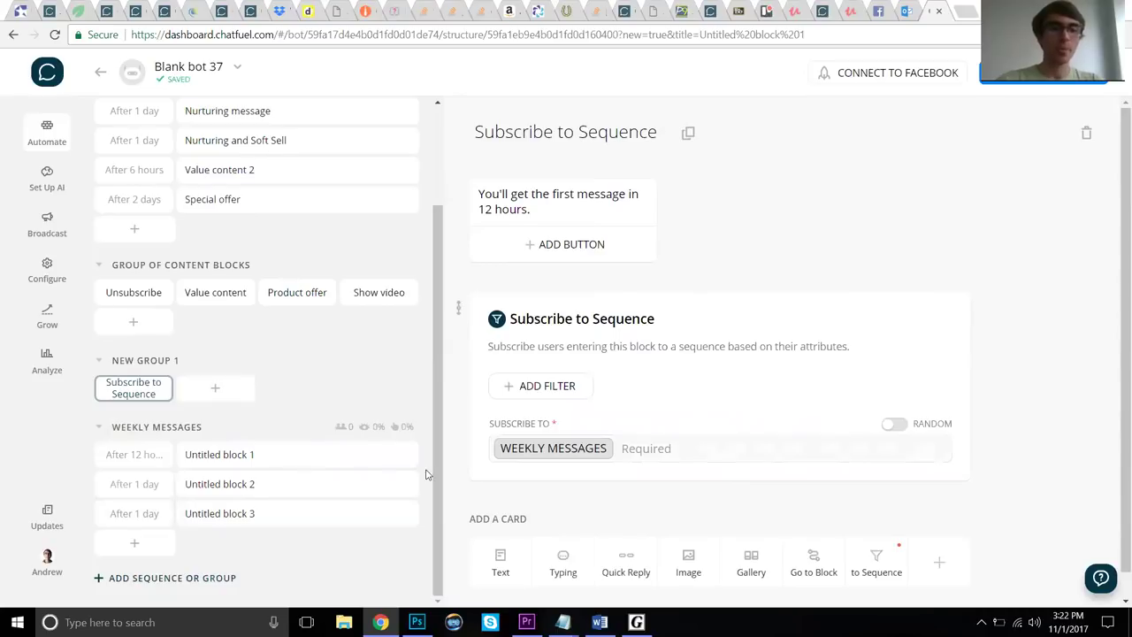
# - Insert a Set Up User Attribute card between the text card and the Subscribe to Sequence card in the Subscribe to Sequence block
pyautogui.click(265, 458)
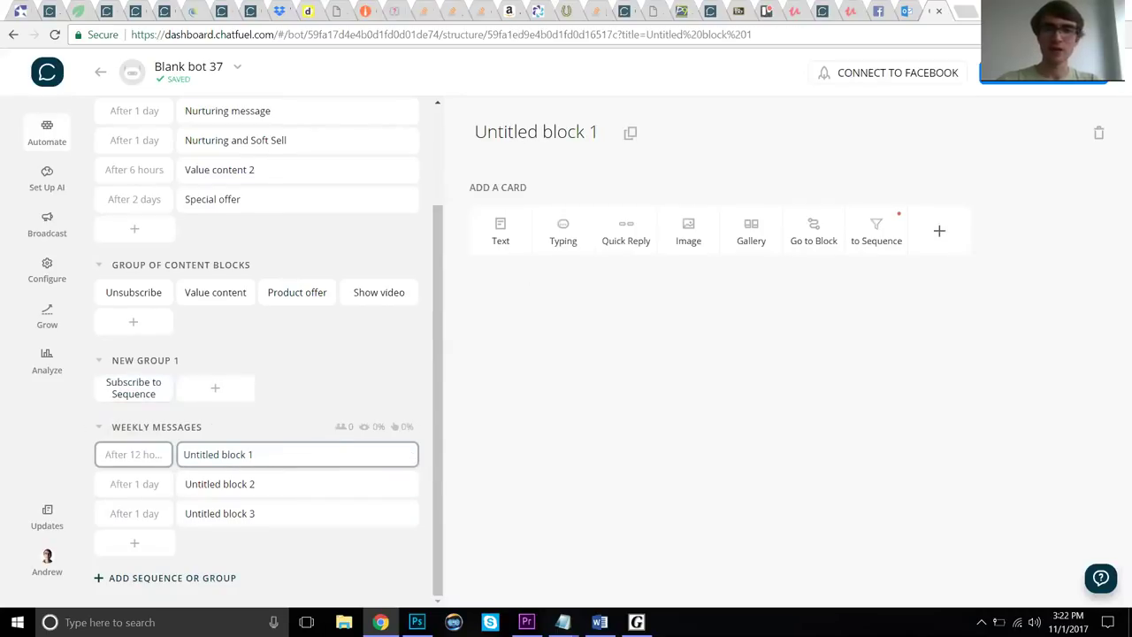
pyautogui.click(144, 389)
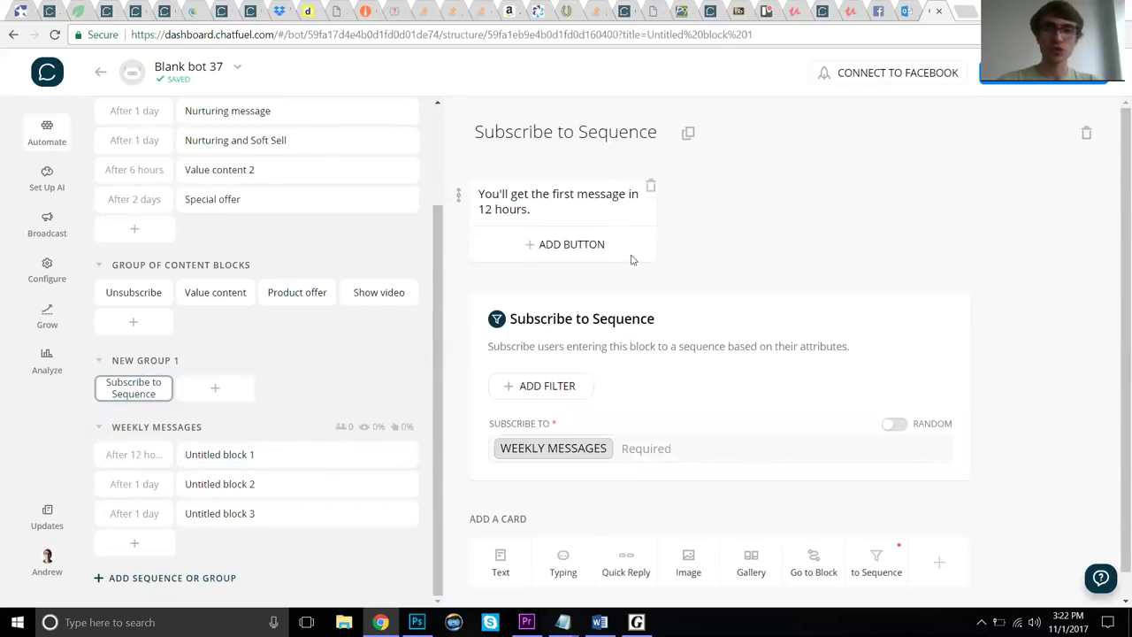
pyautogui.moveTo(456, 280)
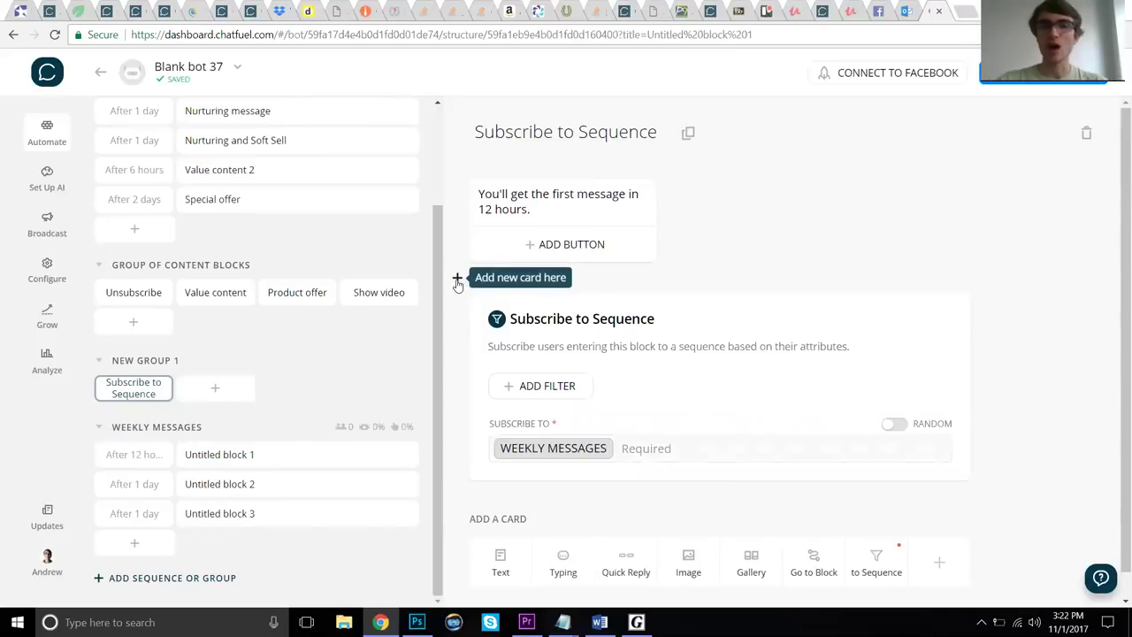
pyautogui.click(456, 280)
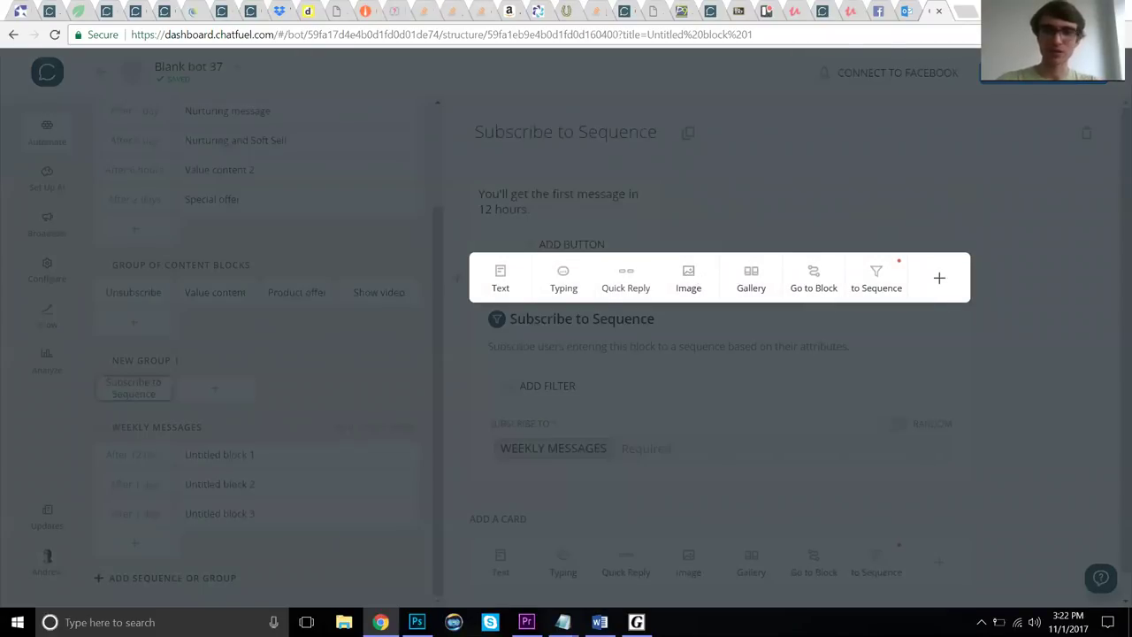
pyautogui.click(939, 278)
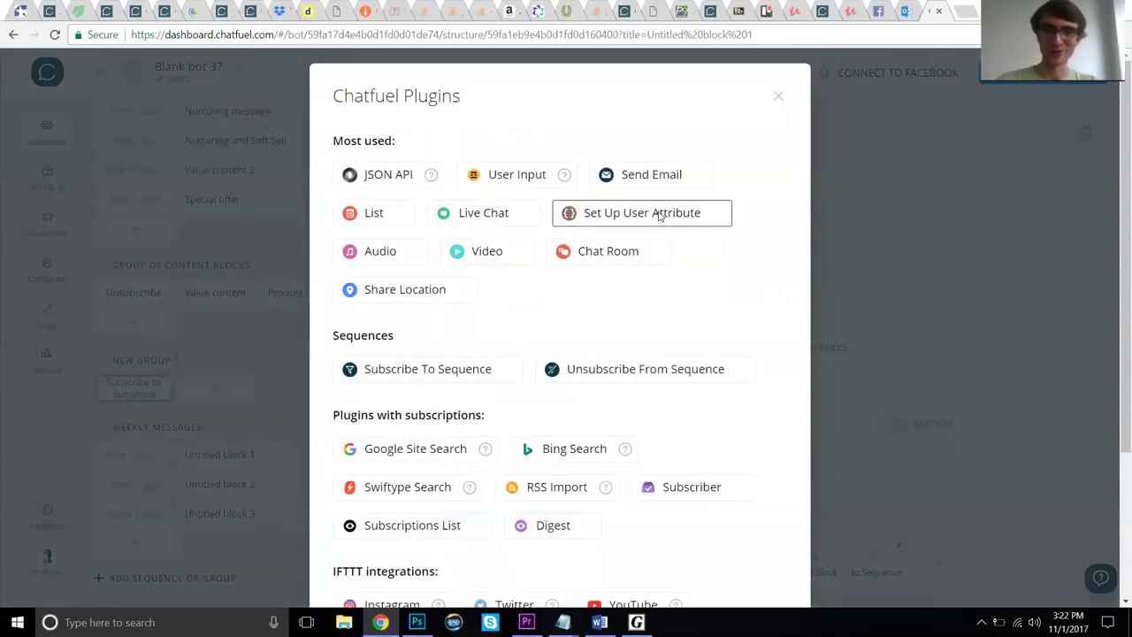
pyautogui.click(659, 217)
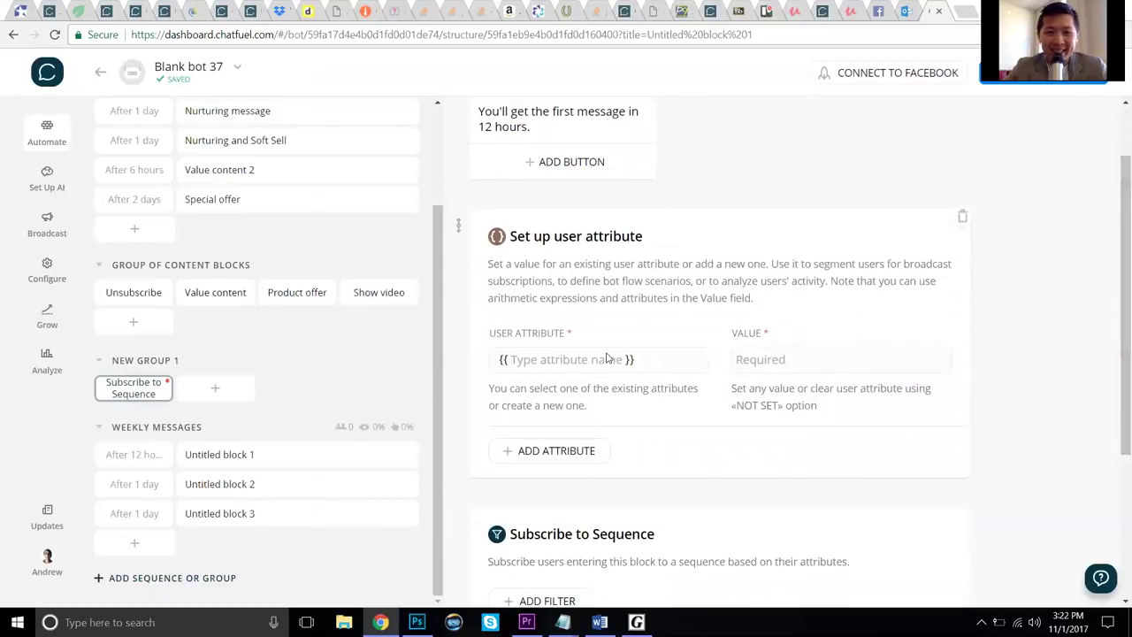
# - Define a user attribute named "broadcasts sent" with the value 0 in the new card
pyautogui.write('broadcasts sent')
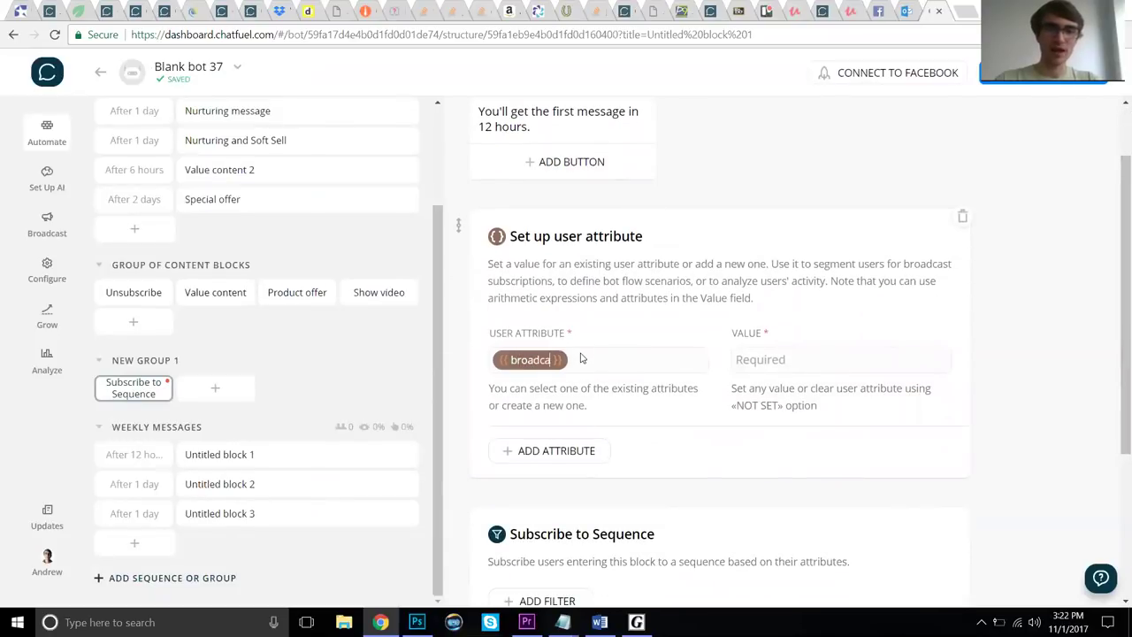
pyautogui.click(759, 367)
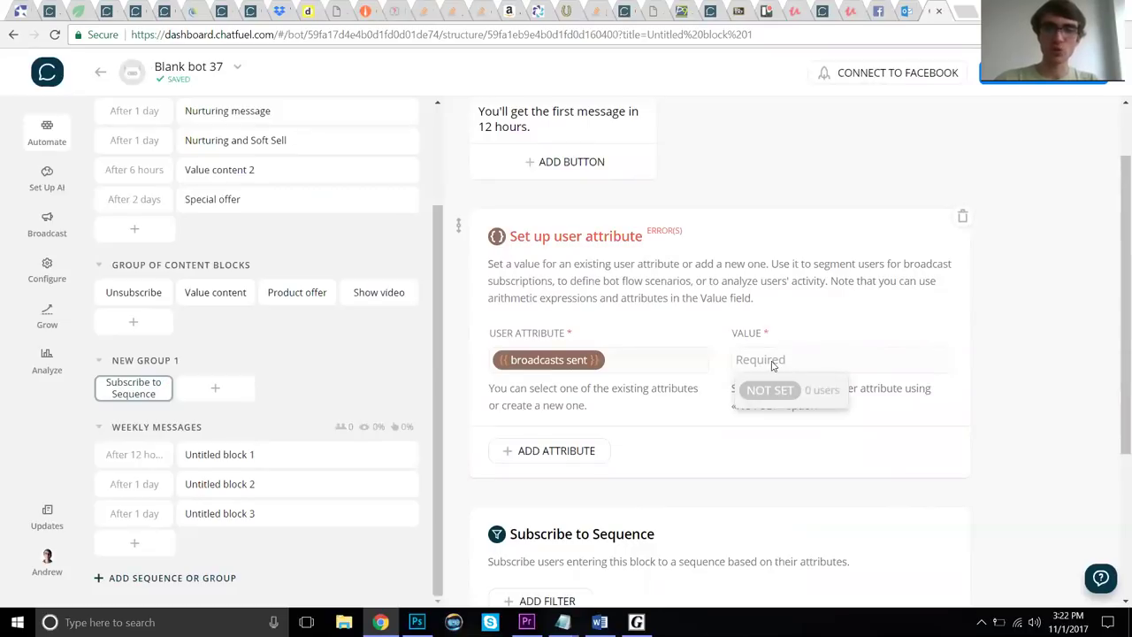
pyautogui.write('0')
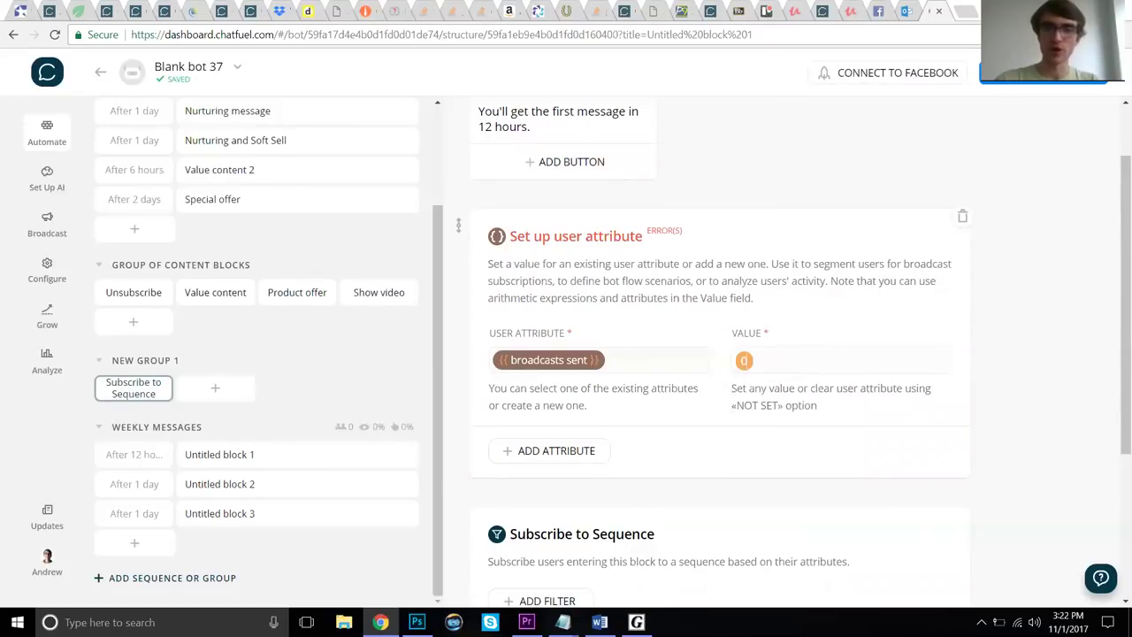
pyautogui.scroll(1, 720, 353)
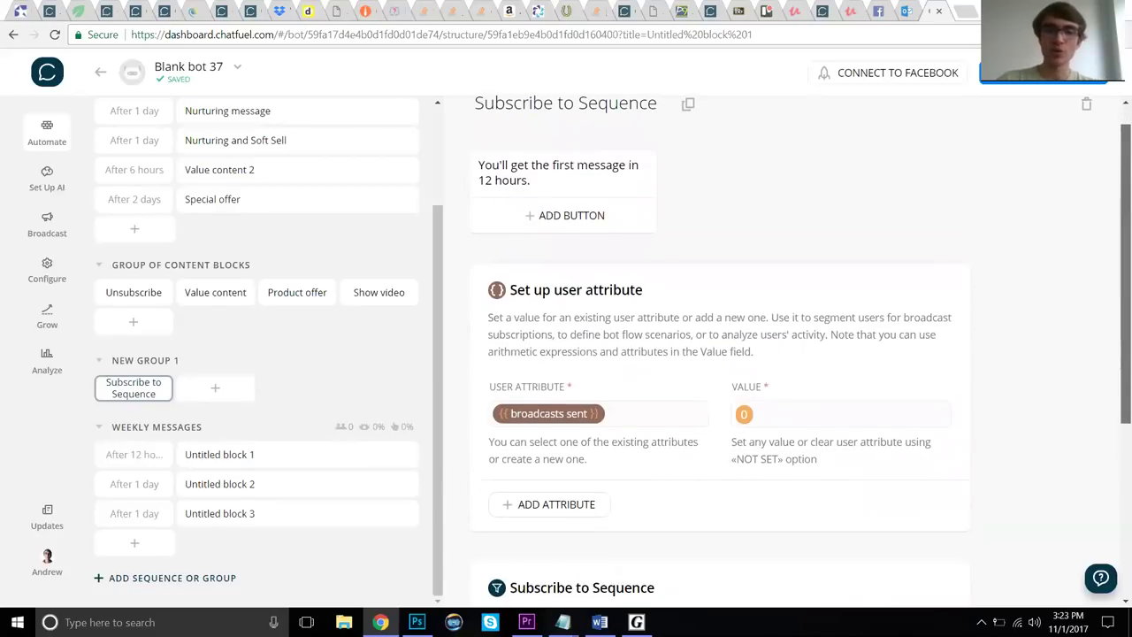
pyautogui.scroll(-1, 721, 354)
pyautogui.scroll(-3, 721, 354)
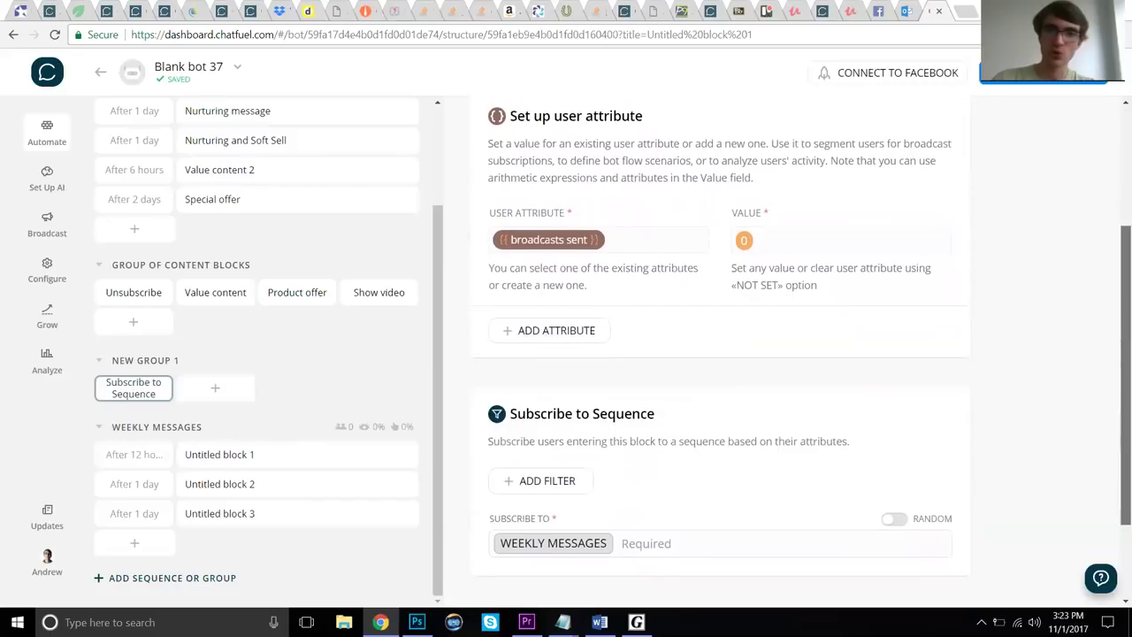
pyautogui.scroll(-1, 721, 353)
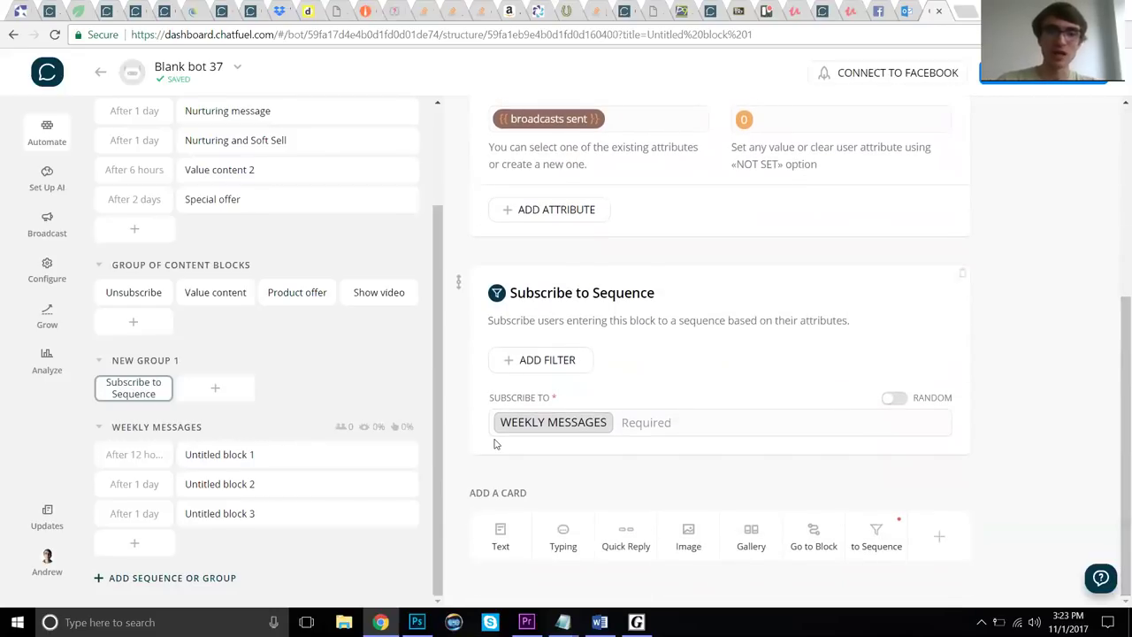
# - Add a Set Up User Attribute card for "broadcasts sent" to Untitled block 1 in WEEKLY MESSAGES
pyautogui.click(218, 458)
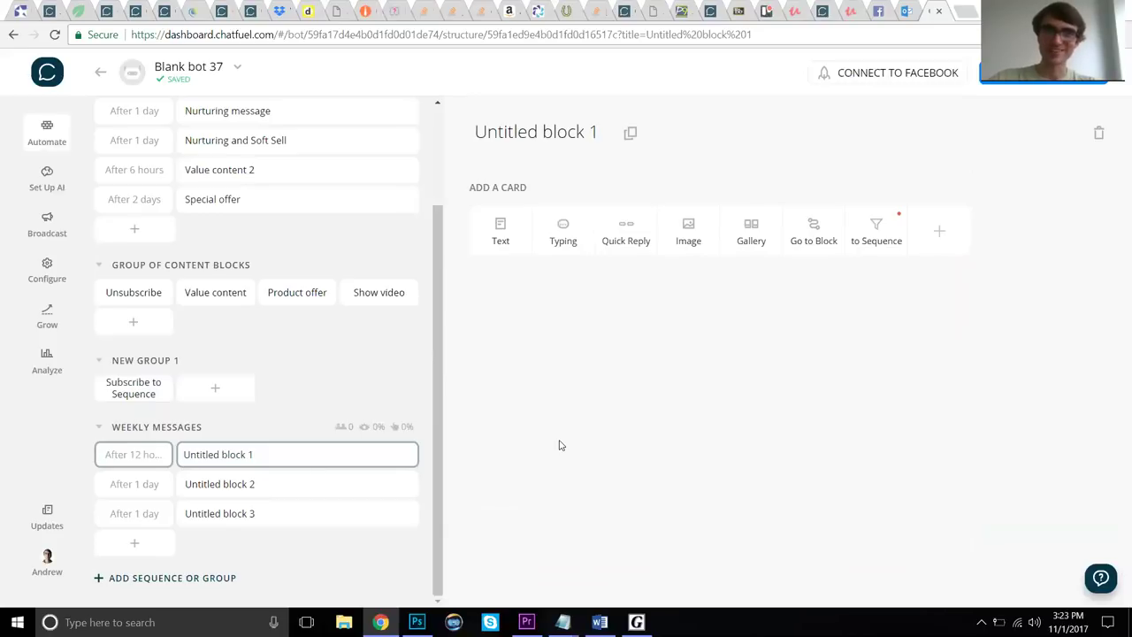
pyautogui.click(939, 230)
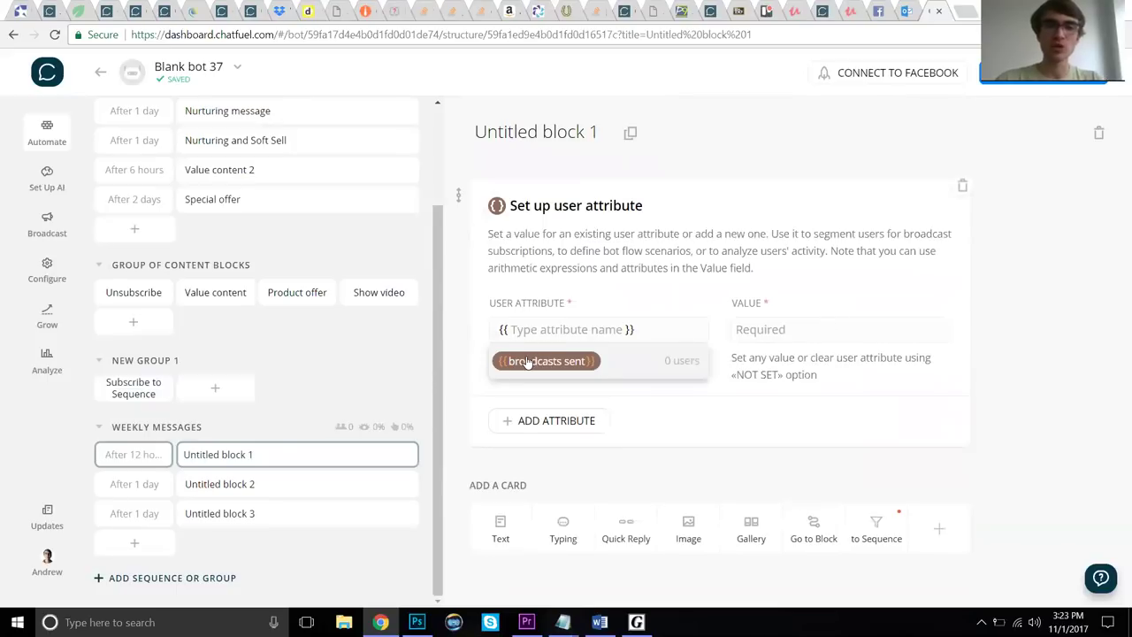
pyautogui.click(531, 361)
# - Set the attribute's value in Untitled block 1 to {{broadcasts sent}}+1
pyautogui.click(794, 328)
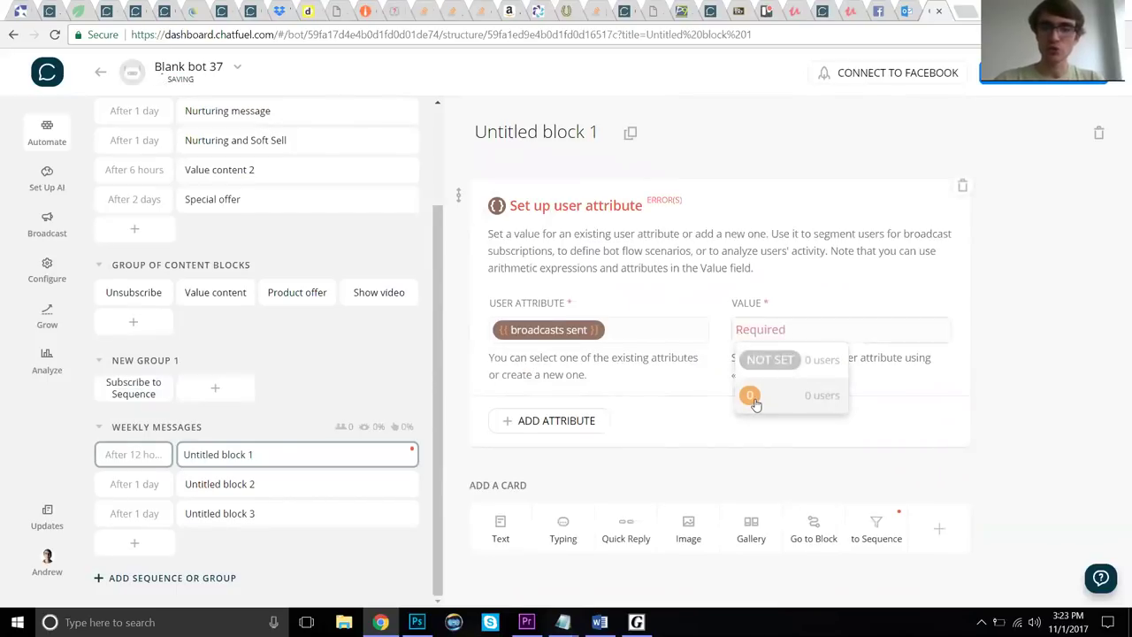
pyautogui.click(750, 400)
pyautogui.press('BackSpace')
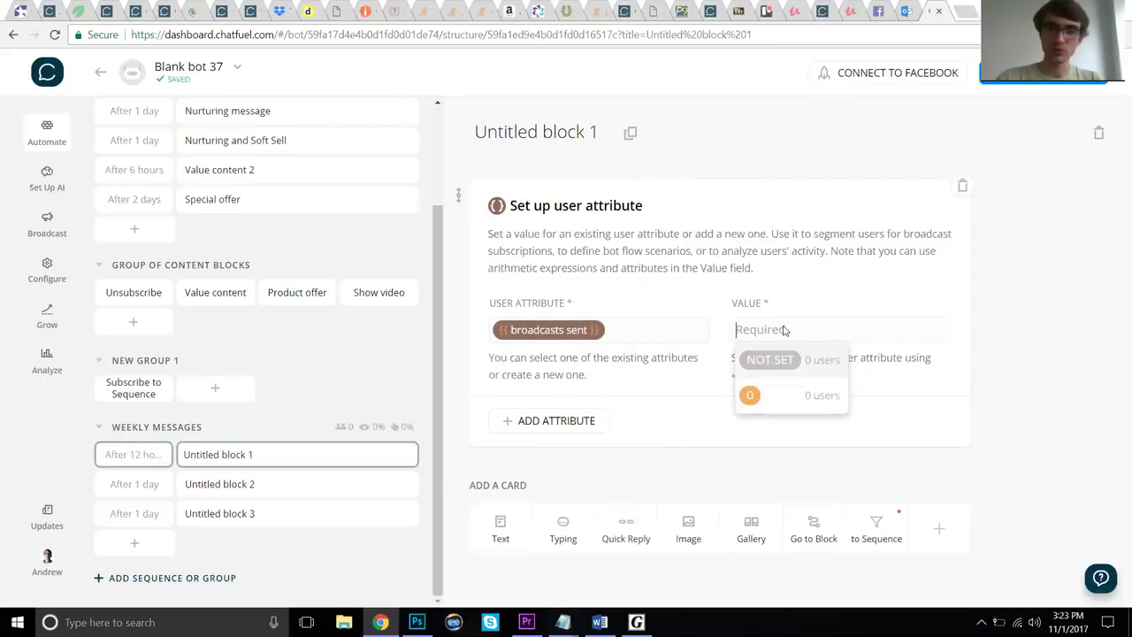
pyautogui.write('{{')
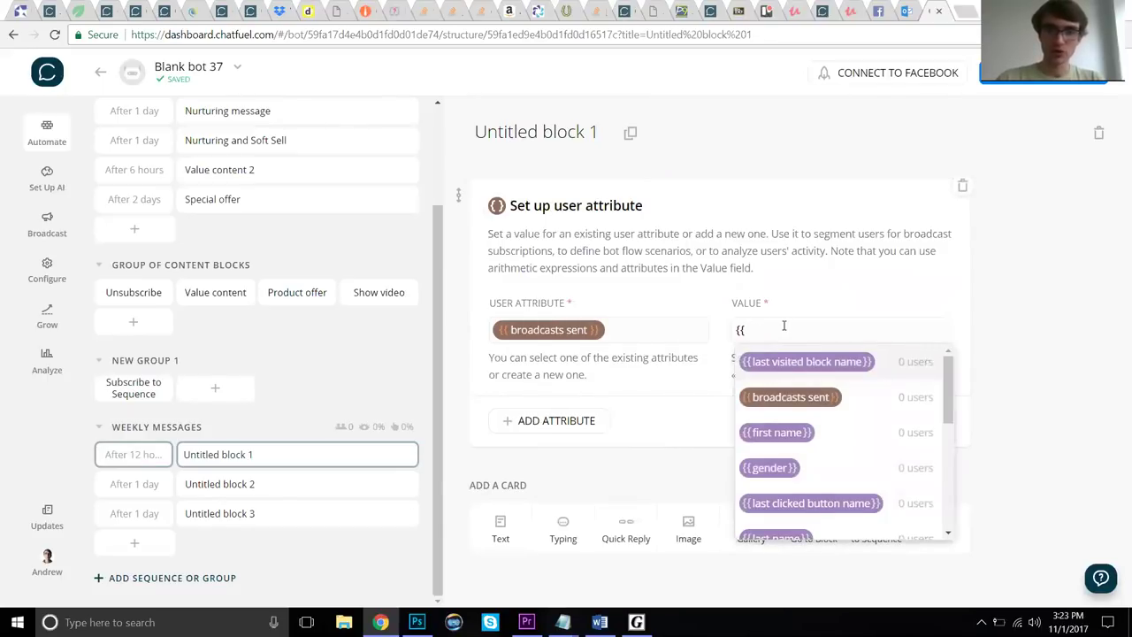
pyautogui.click(788, 397)
pyautogui.write('+1')
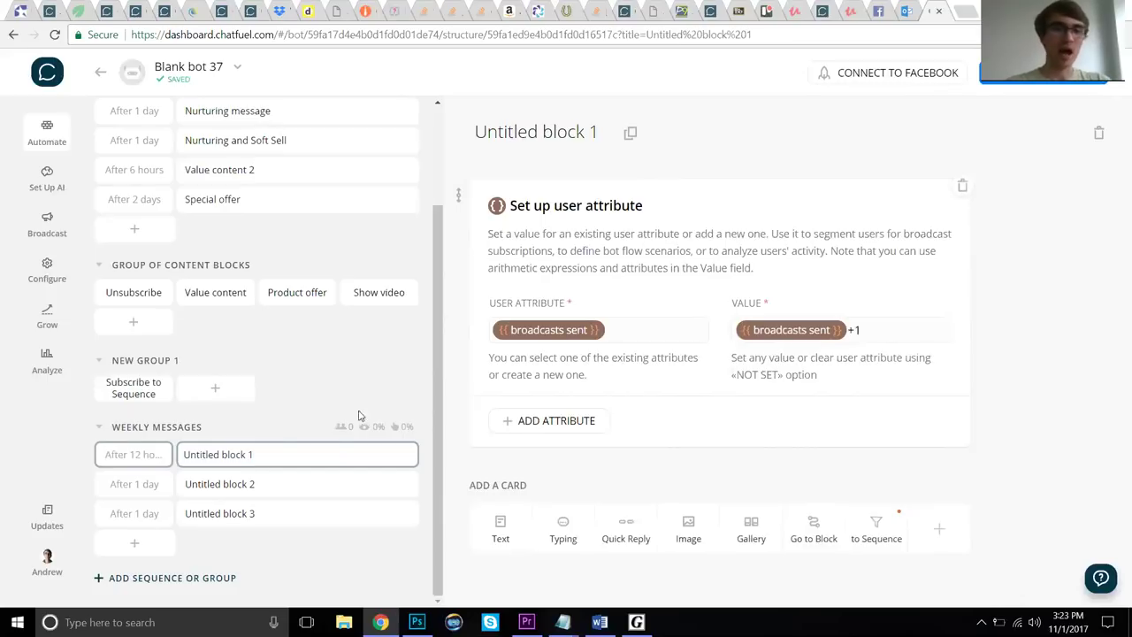
# - Duplicate Untitled block 1 and place the copy directly below the original in WEEKLY MESSAGES
pyautogui.click(247, 489)
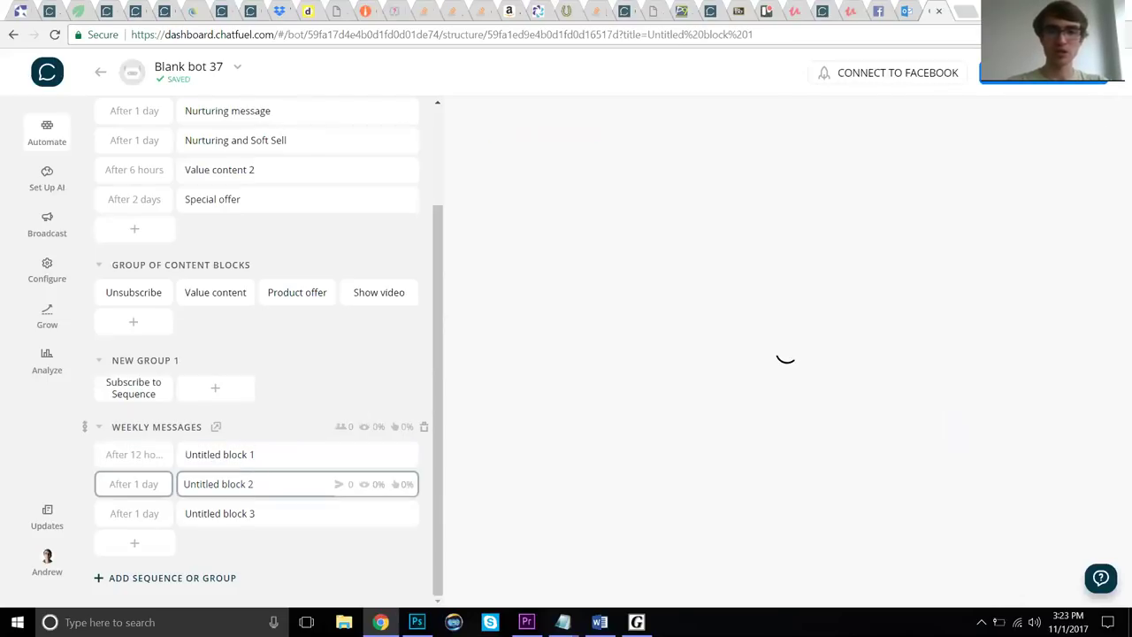
pyautogui.click(263, 453)
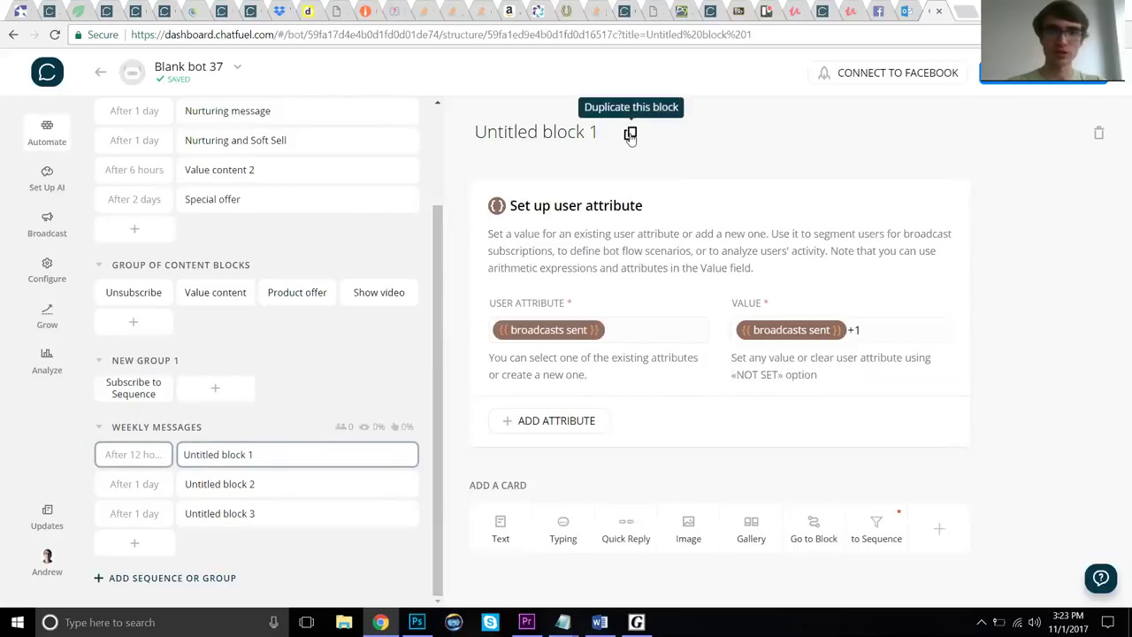
pyautogui.moveTo(290, 542); pyautogui.dragTo(256, 485)
# - Delete the empty Untitled block 2 and Untitled block 3 from WEEKLY MESSAGES
pyautogui.click(351, 514)
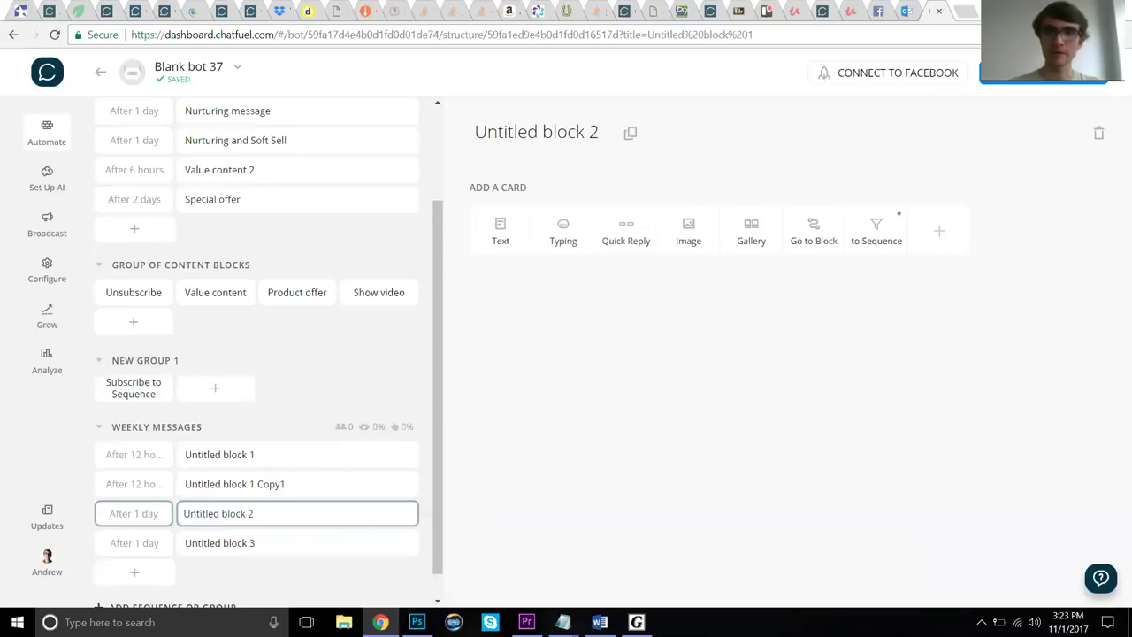
pyautogui.press('Delete')
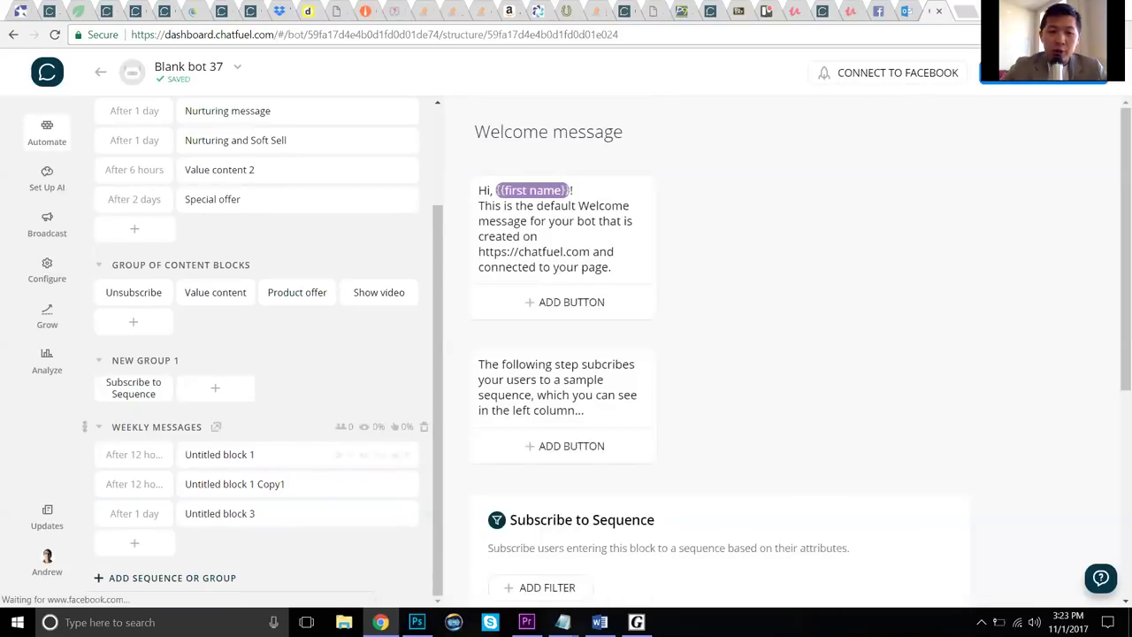
pyautogui.click(1098, 132)
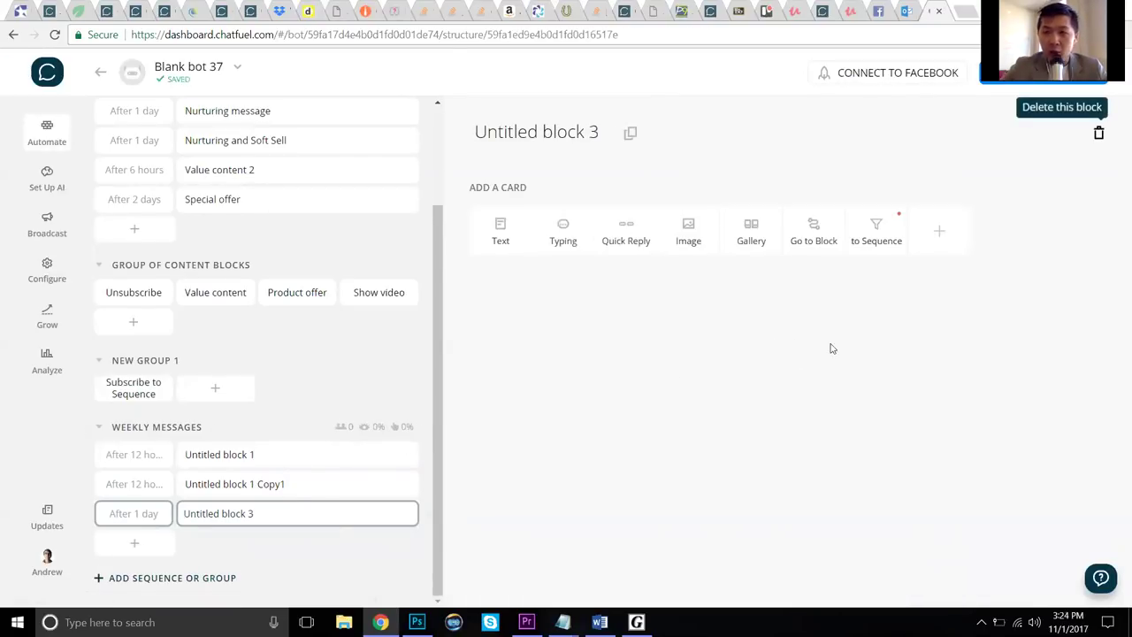
pyautogui.click(669, 372)
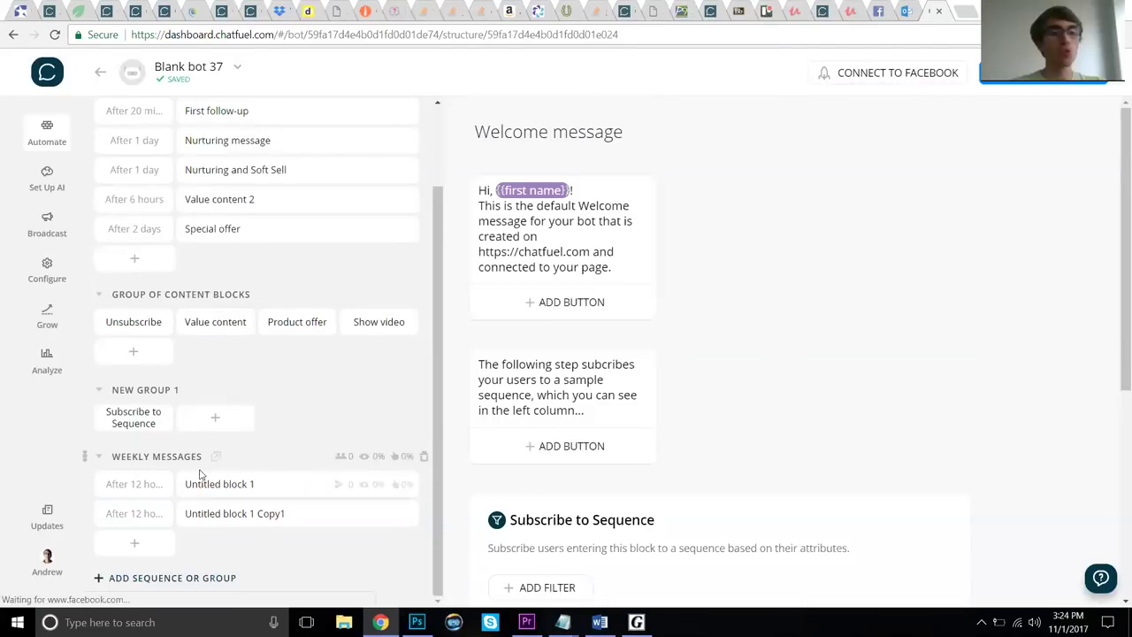
# - Start a Deliver Your Message Now broadcast and look through the plugins available for it
pyautogui.click(147, 432)
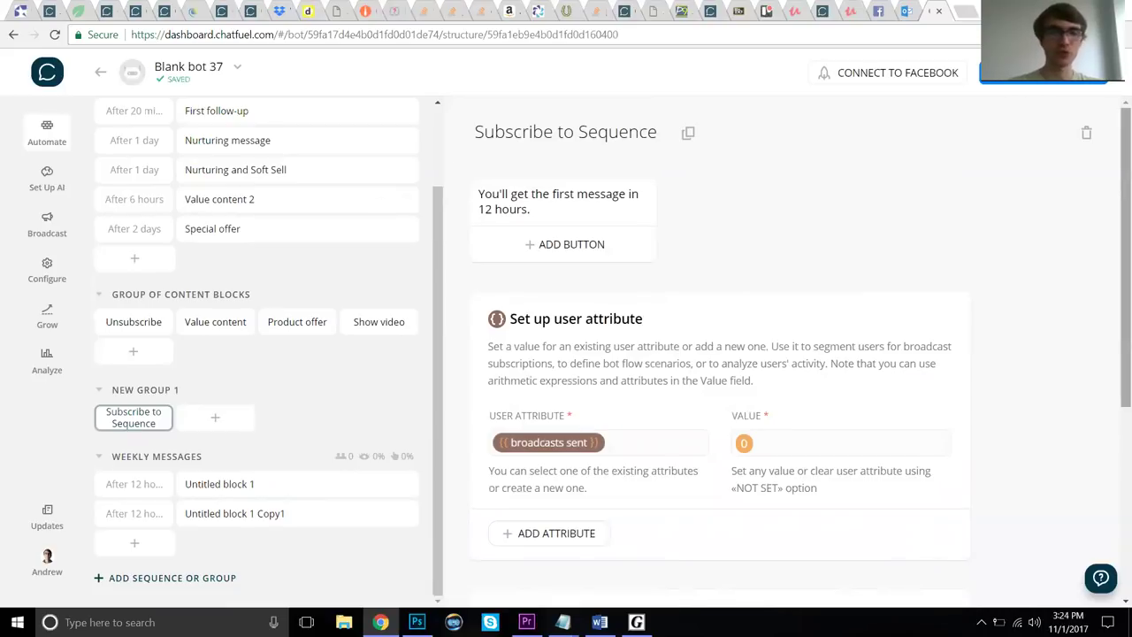
pyautogui.click(62, 223)
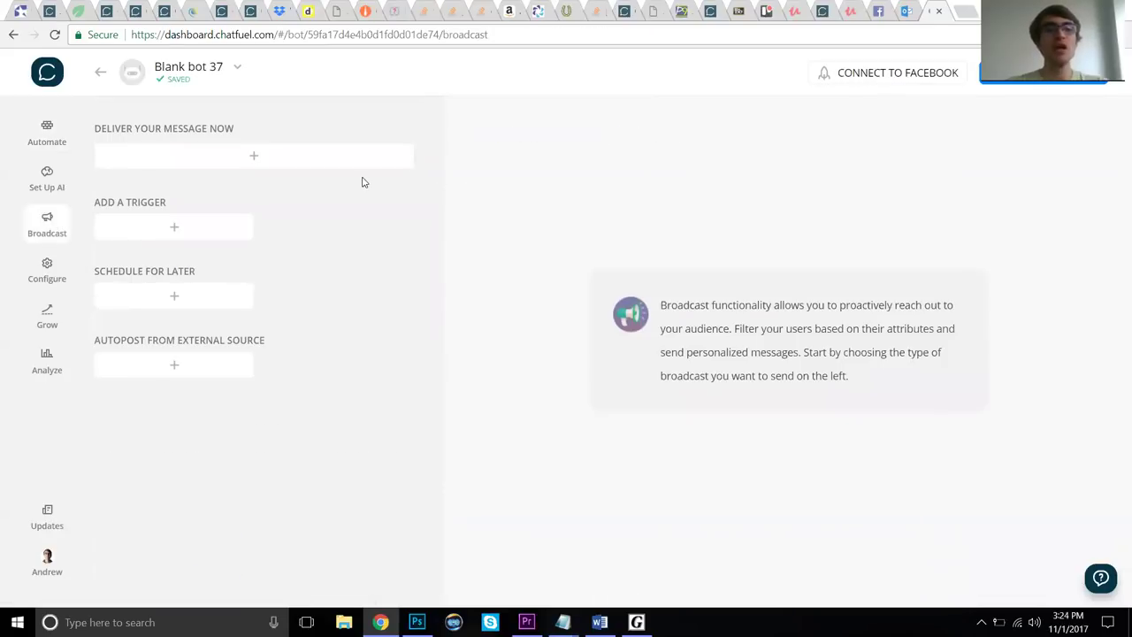
pyautogui.click(205, 162)
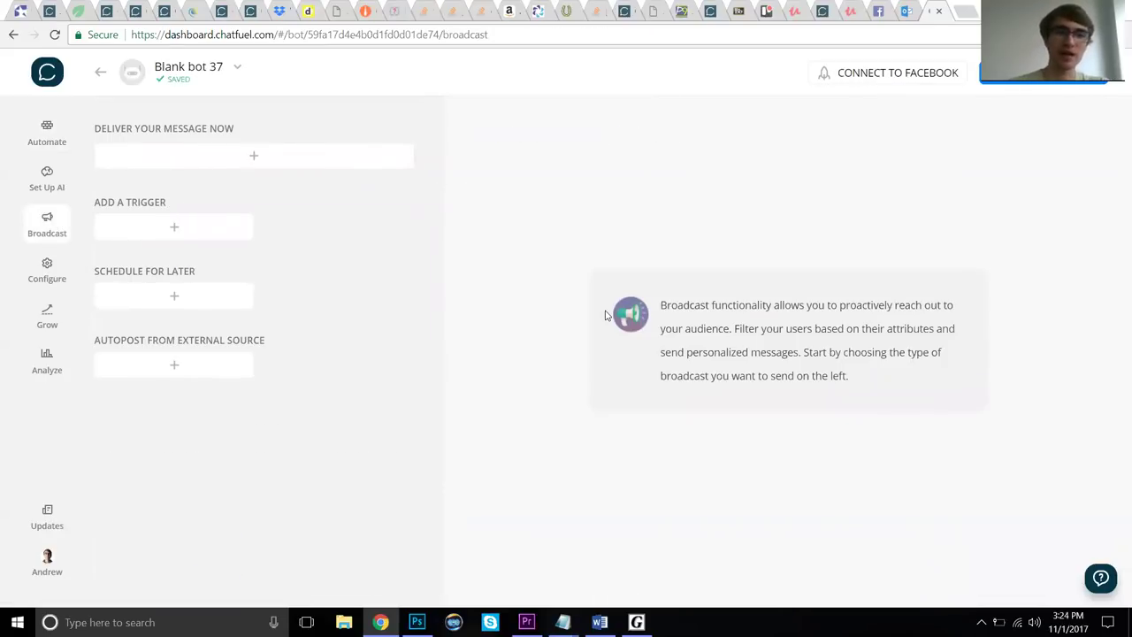
pyautogui.click(877, 322)
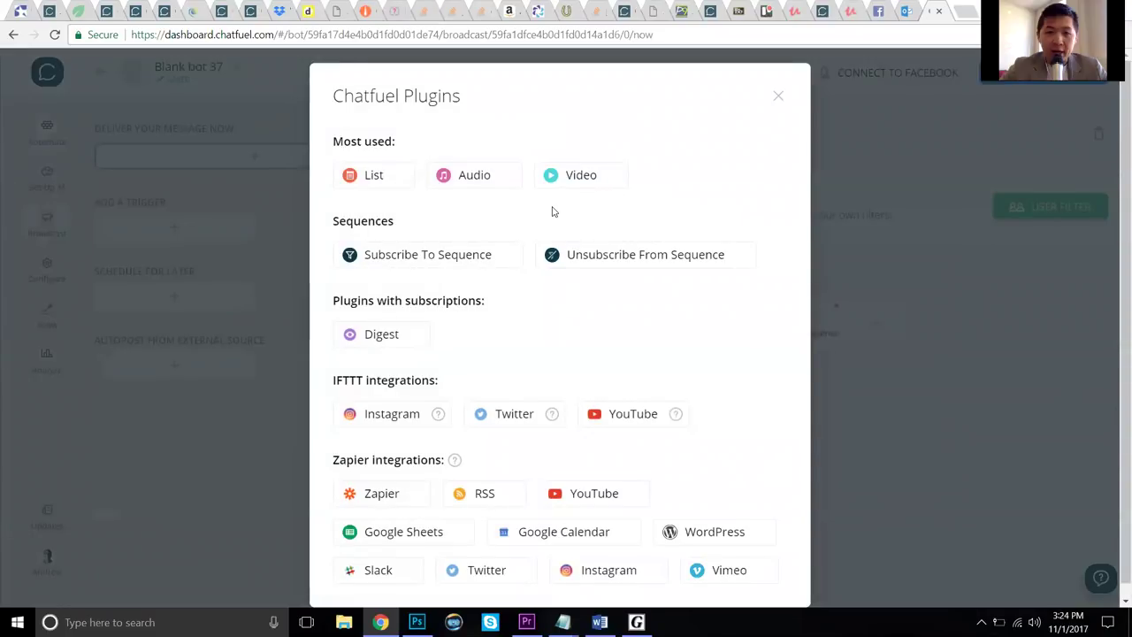
pyautogui.press('Escape')
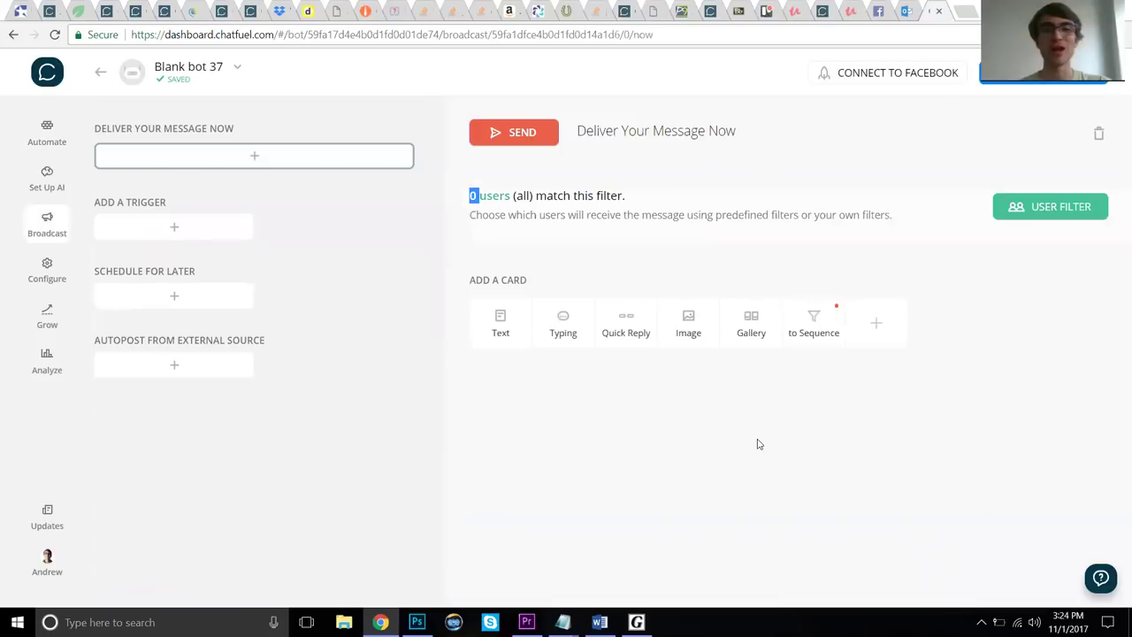
# - Add a text card to the broadcast reading "You've received broadcasts {{broadcasts sent}} times."
pyautogui.click(500, 326)
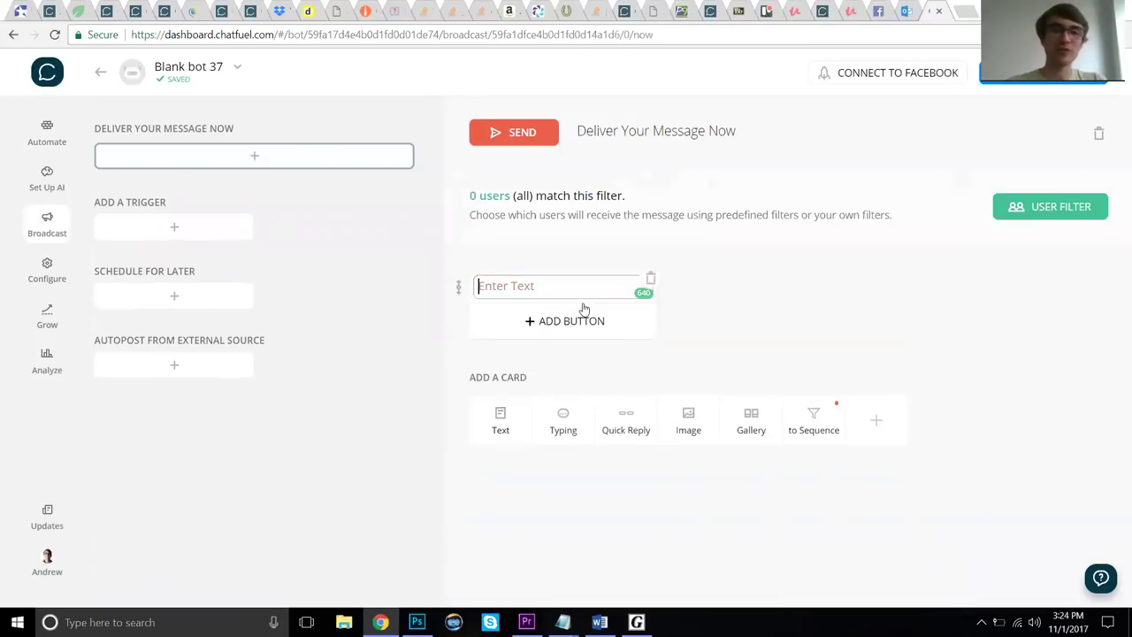
pyautogui.write("You've received {{b")
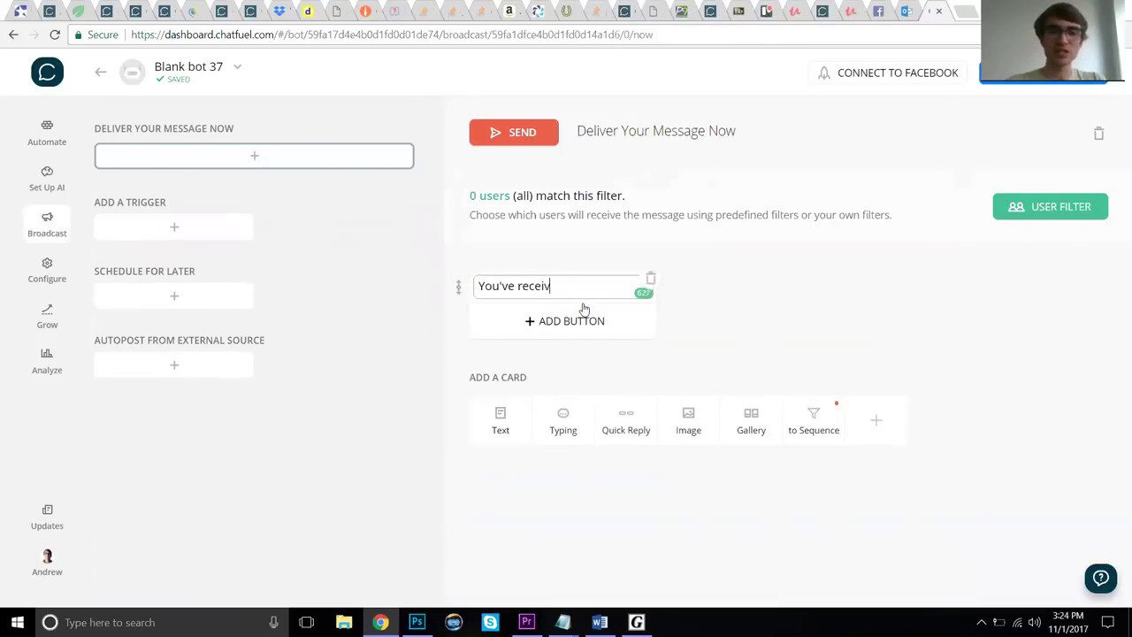
pyautogui.click(584, 308)
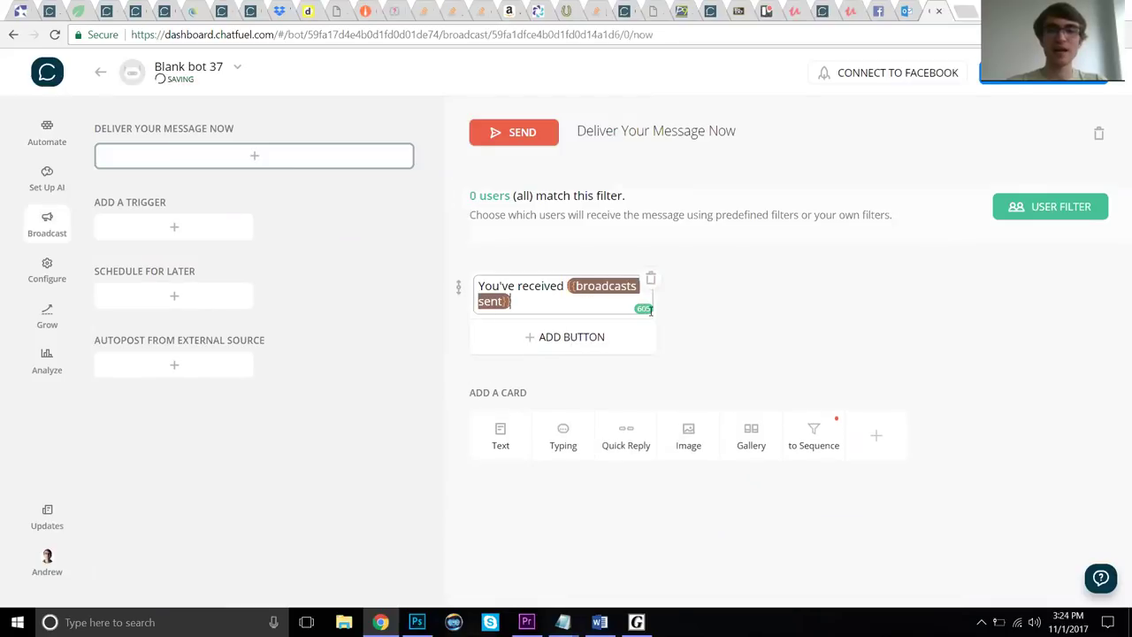
pyautogui.click(566, 287)
pyautogui.write('broadcasts sent')
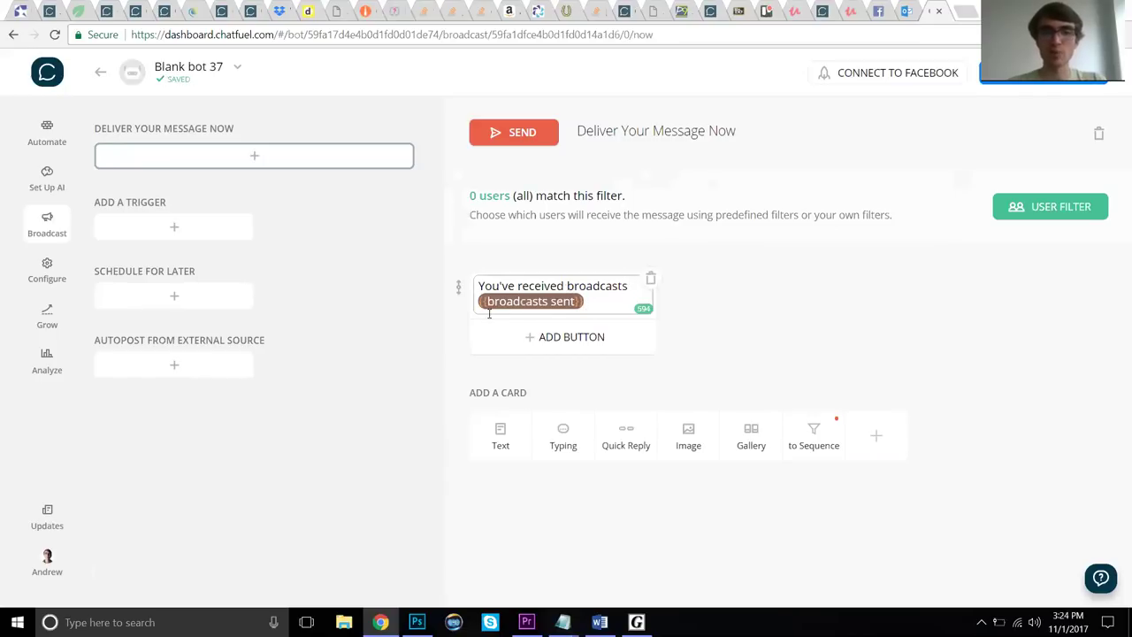
pyautogui.write(' times.')
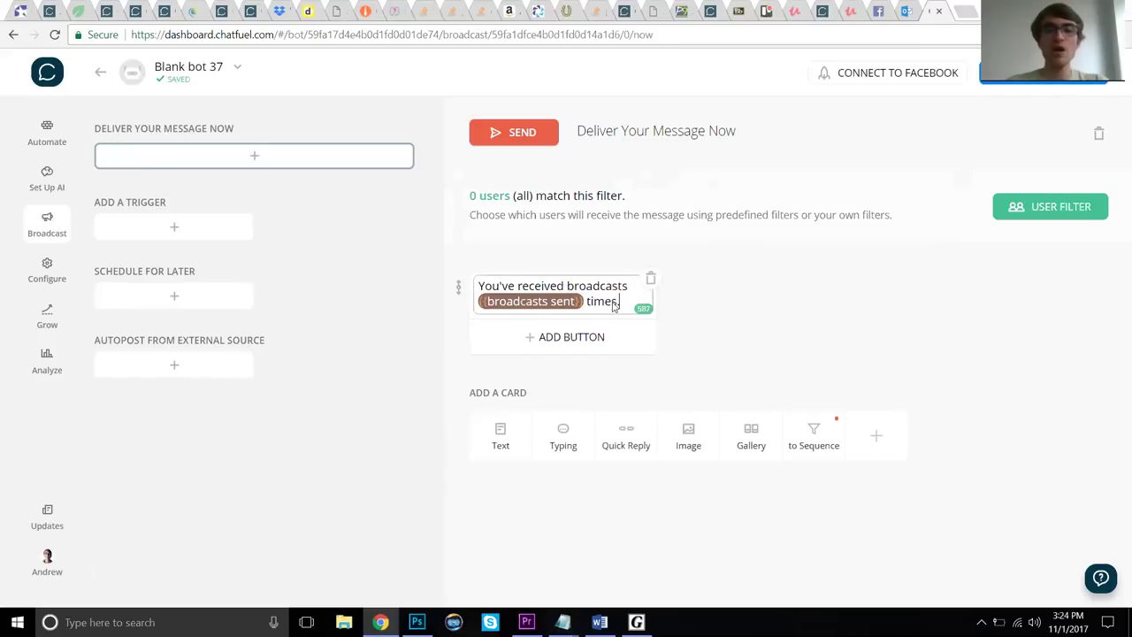
pyautogui.click(748, 321)
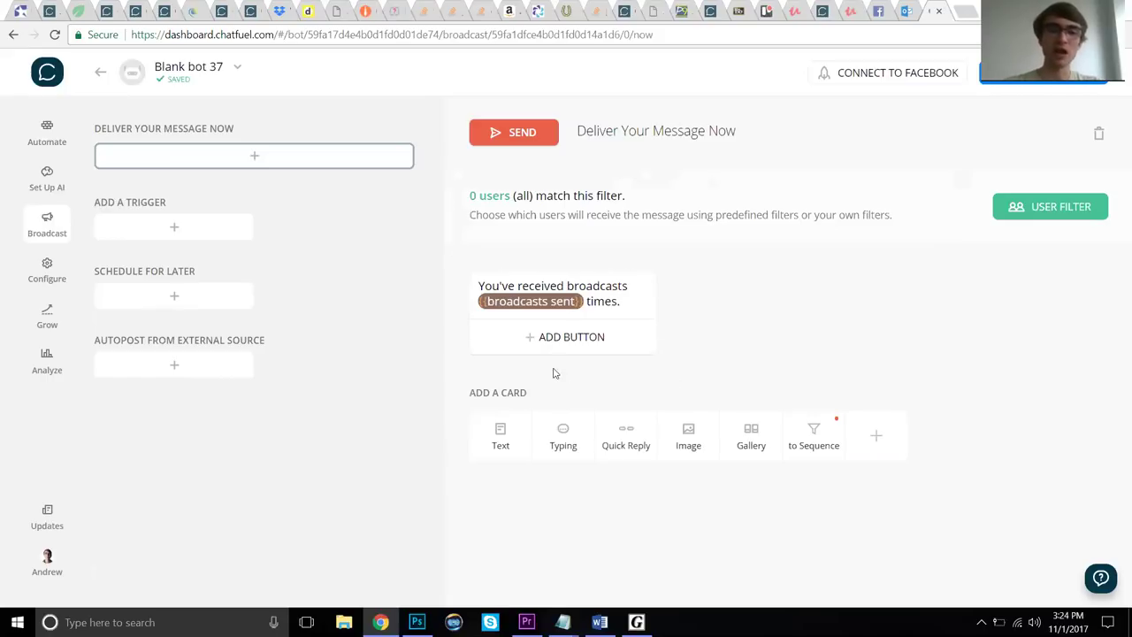
# - Check the plugins offered for the Deliver Your Message Now broadcast for one that sets user attributes
pyautogui.click(544, 340)
pyautogui.click(786, 338)
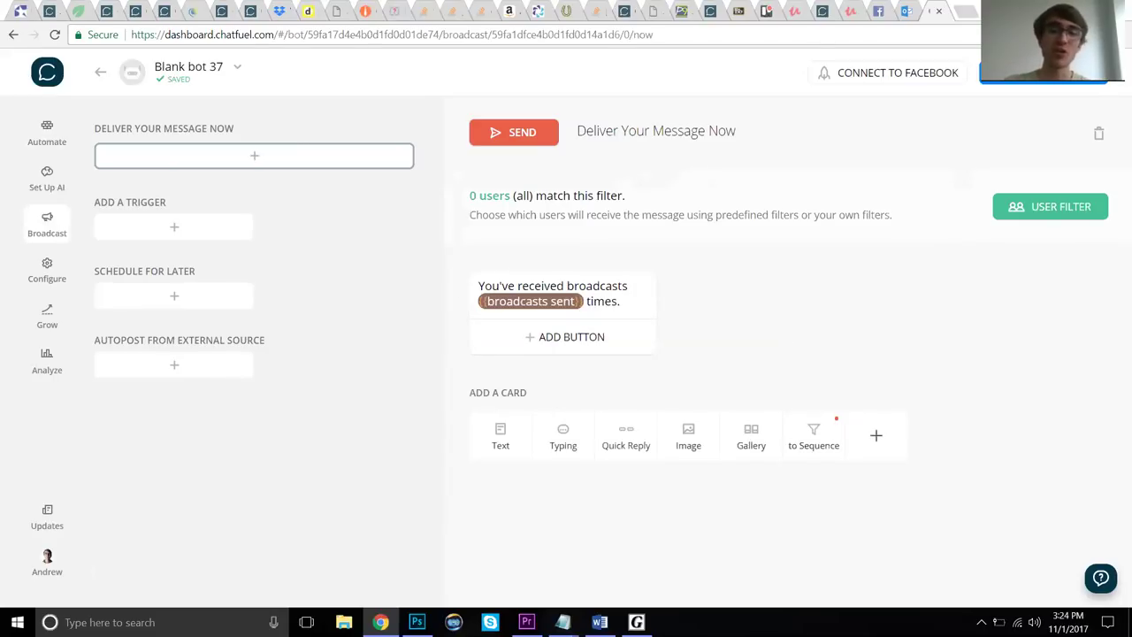
pyautogui.click(875, 435)
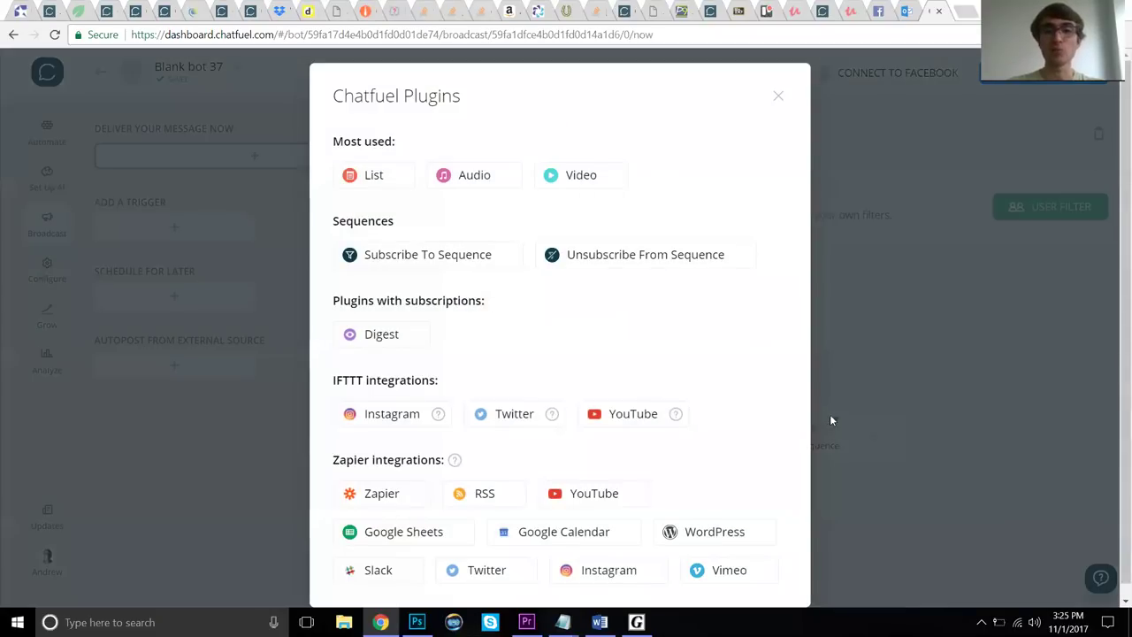
pyautogui.click(830, 414)
pyautogui.click(876, 434)
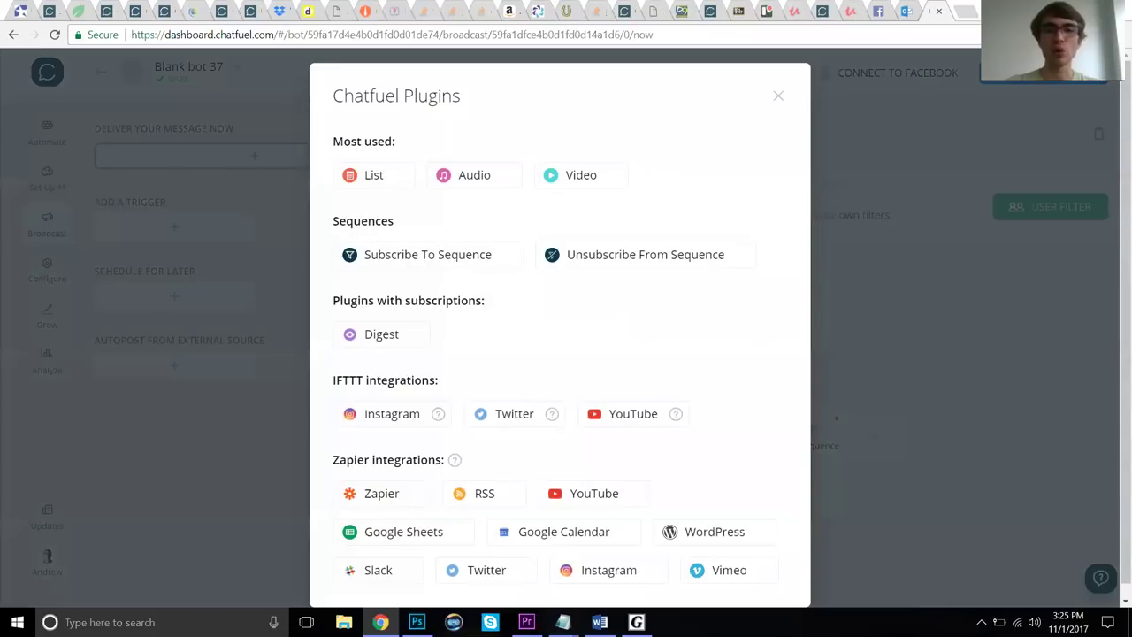
pyautogui.press('Escape')
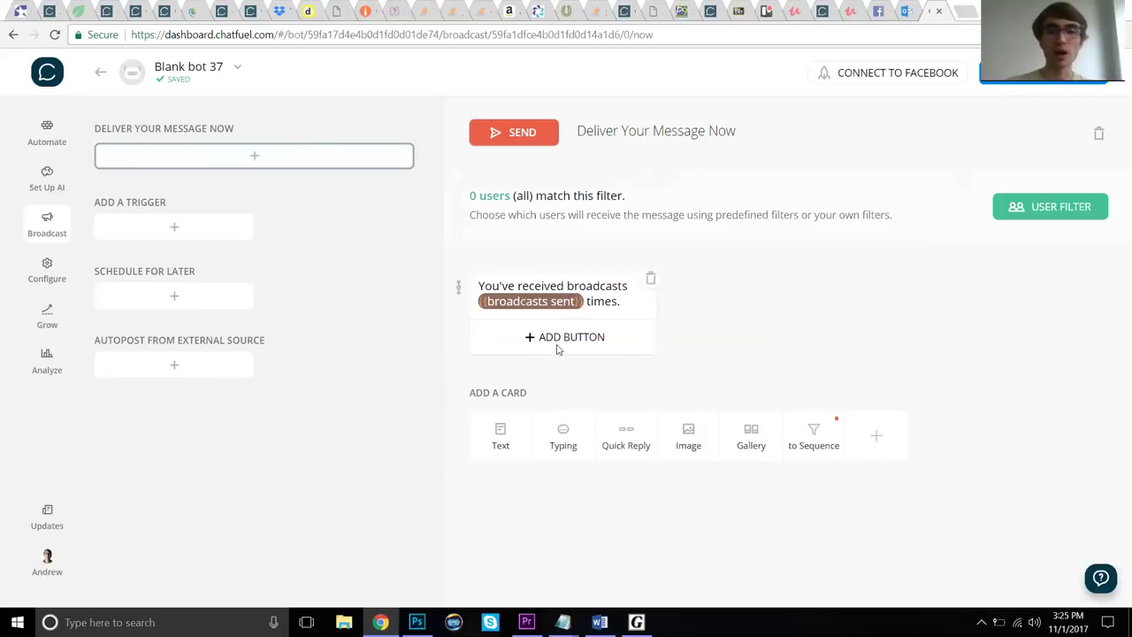
# - Add a Go to Block card to Untitled block 1 in WEEKLY MESSAGES that redirects to the Value content block
pyautogui.click(32, 147)
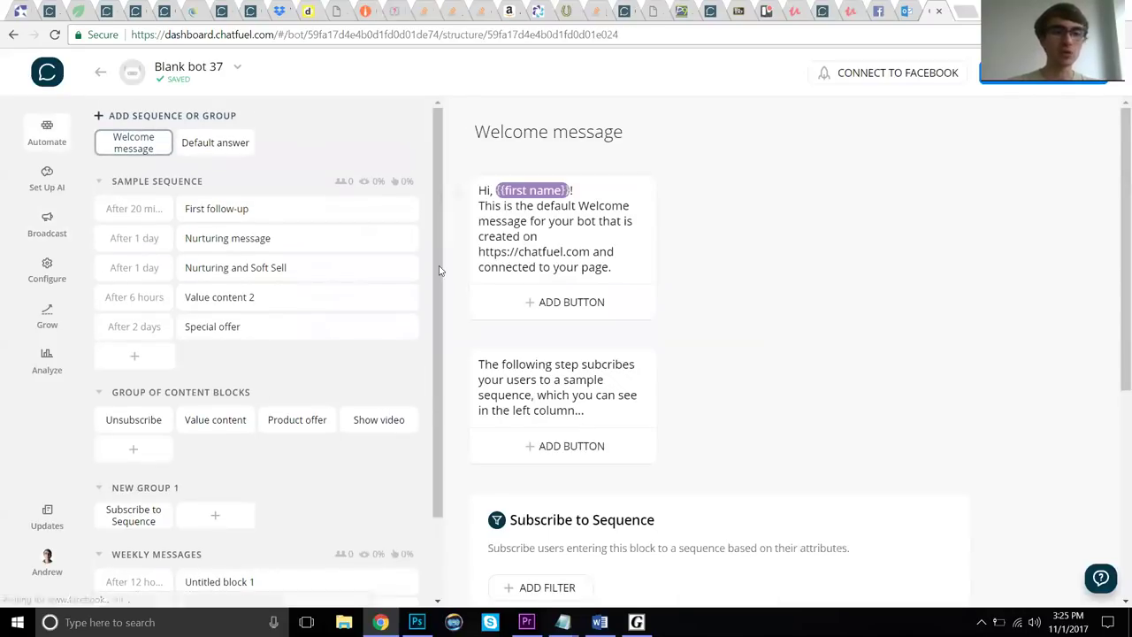
pyautogui.scroll(-2, 439, 271)
pyautogui.click(236, 482)
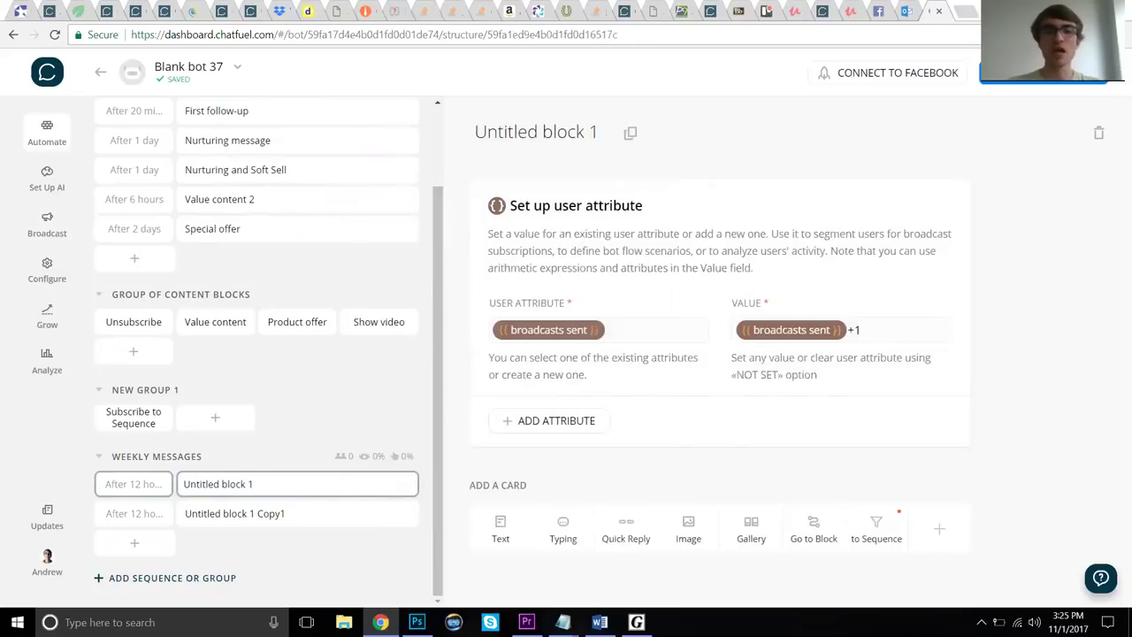
pyautogui.click(939, 528)
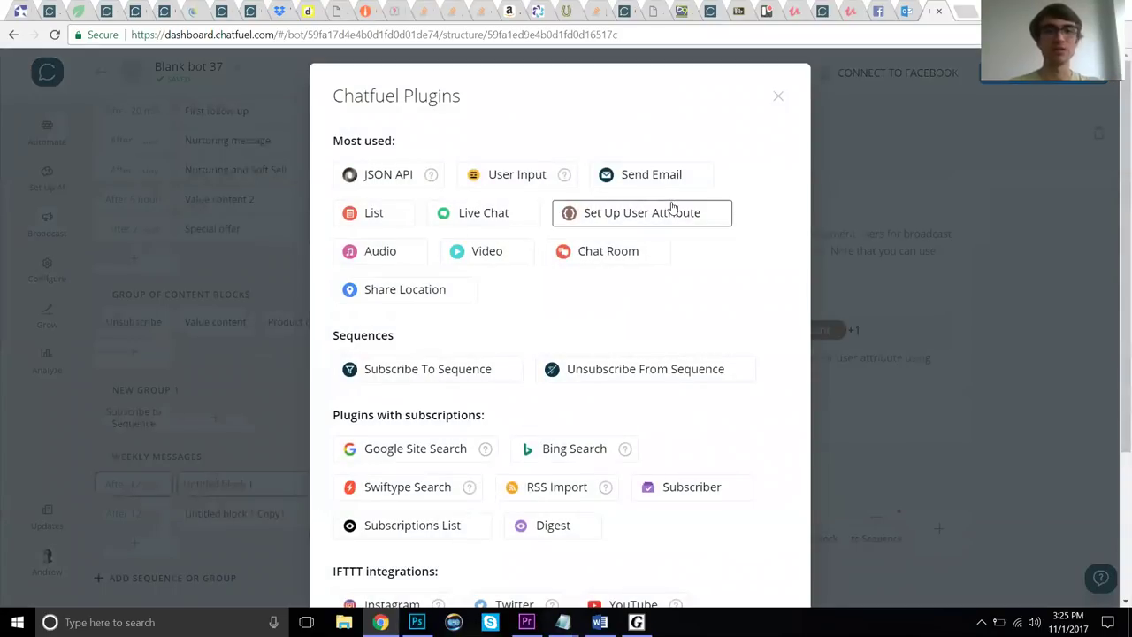
pyautogui.click(617, 212)
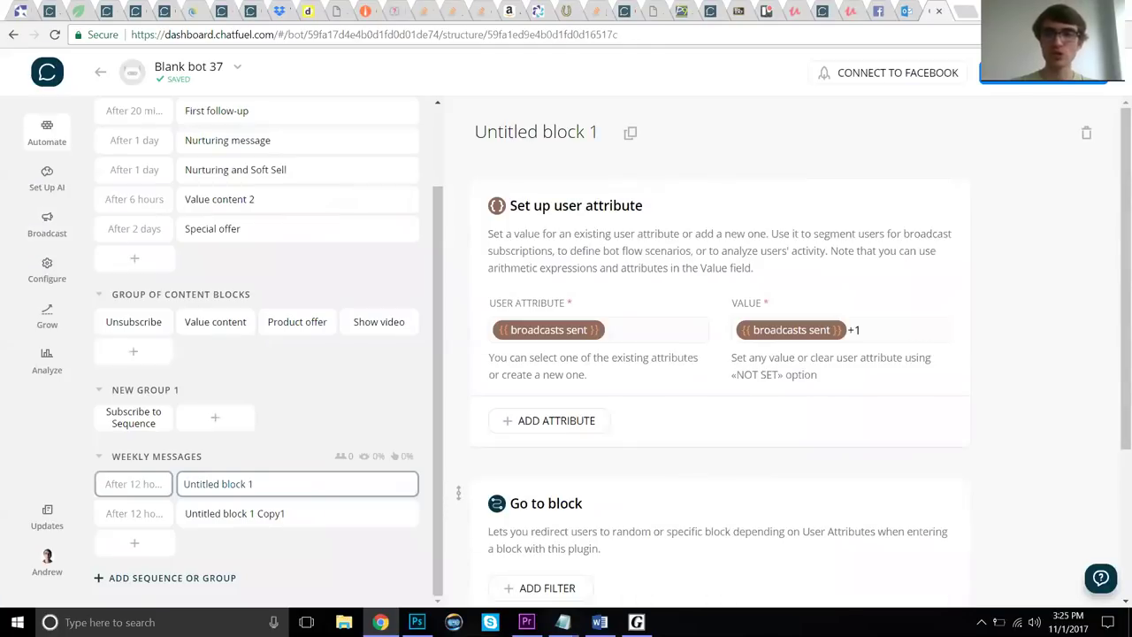
pyautogui.scroll(-3, 462, 434)
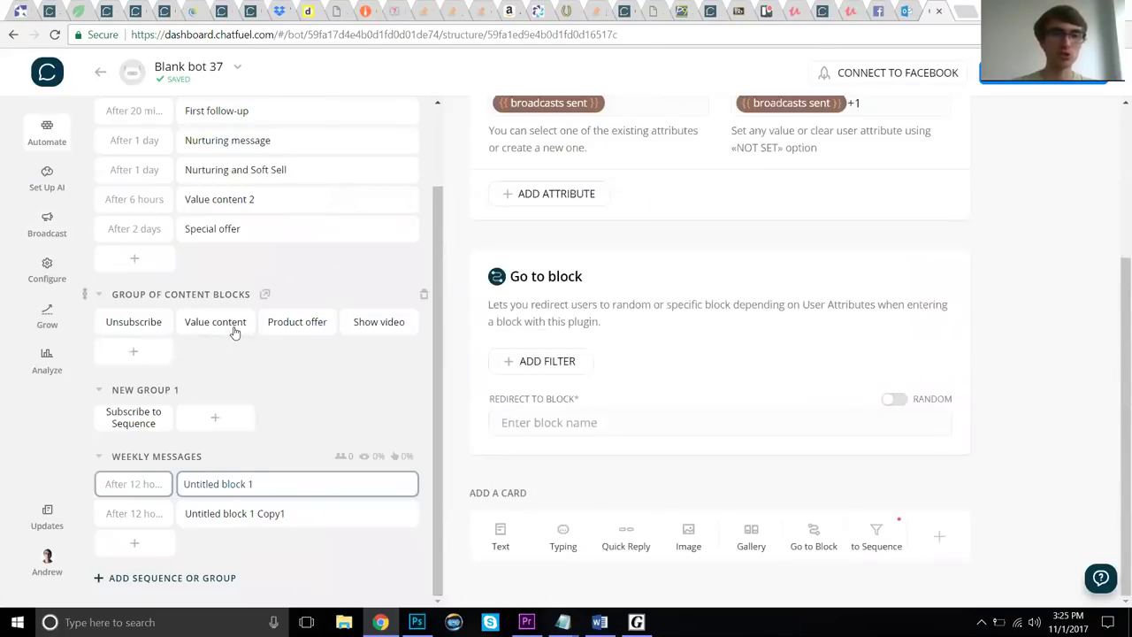
pyautogui.click(530, 422)
pyautogui.write('value')
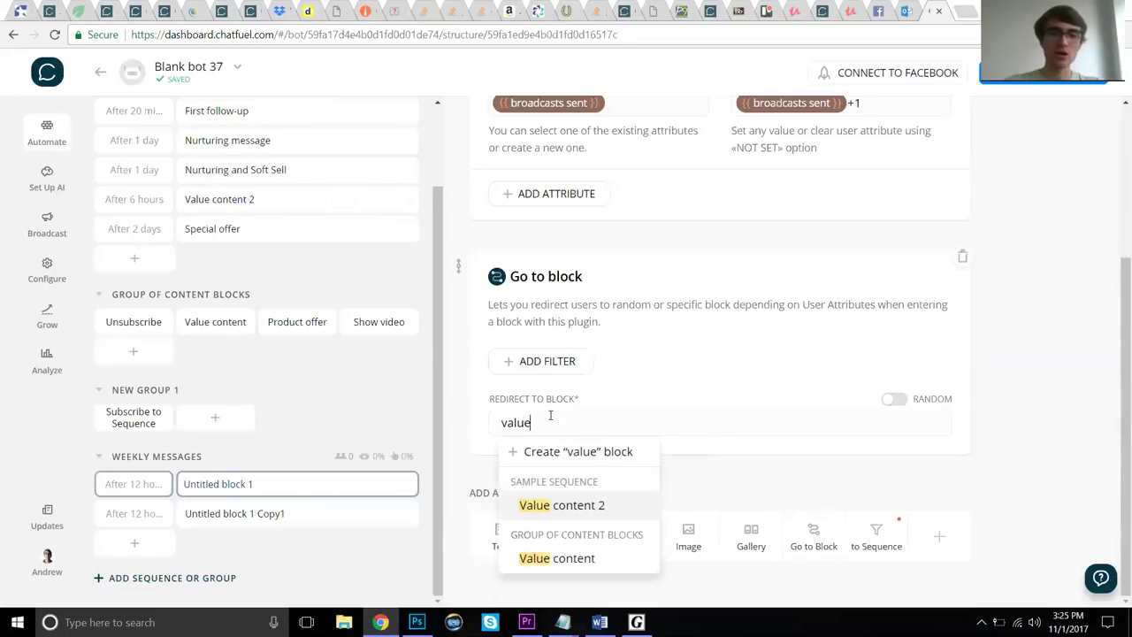
pyautogui.click(557, 558)
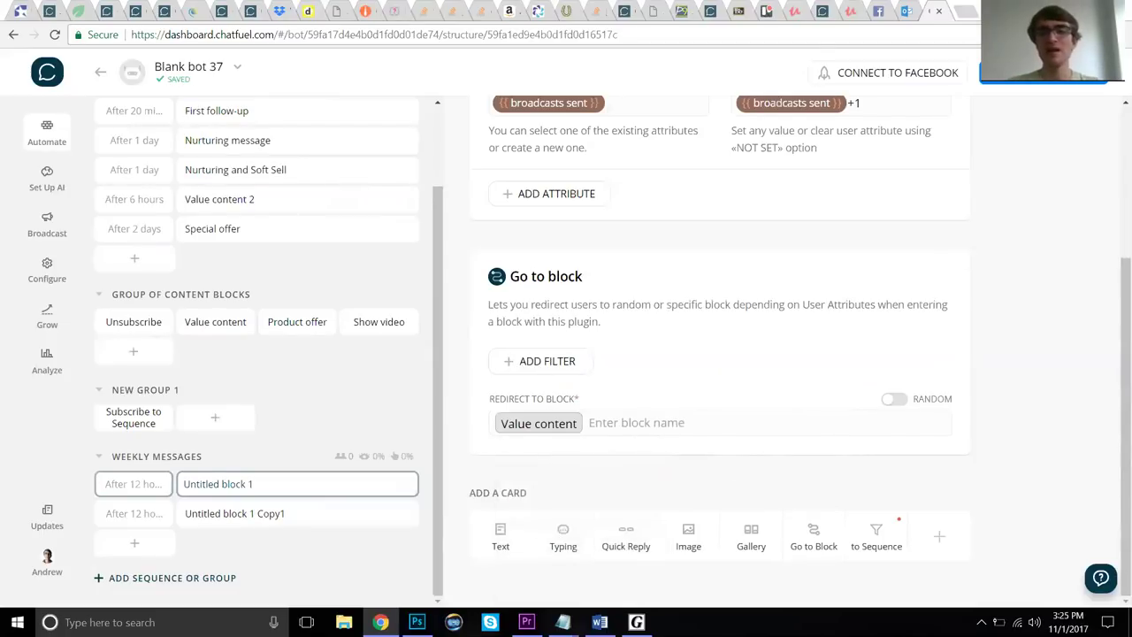
# - Insert a Set Up User Attribute card at the start of Untitled block 1 that sets broadcasts sent to 20
pyautogui.scroll(3, 645, 381)
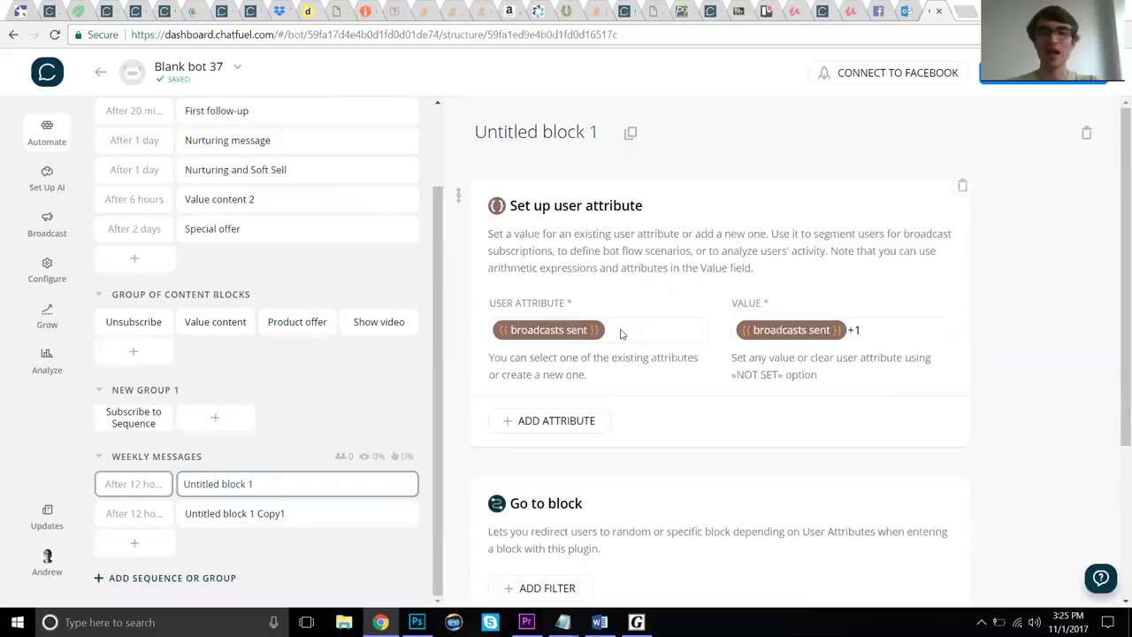
pyautogui.scroll(-3, 645, 329)
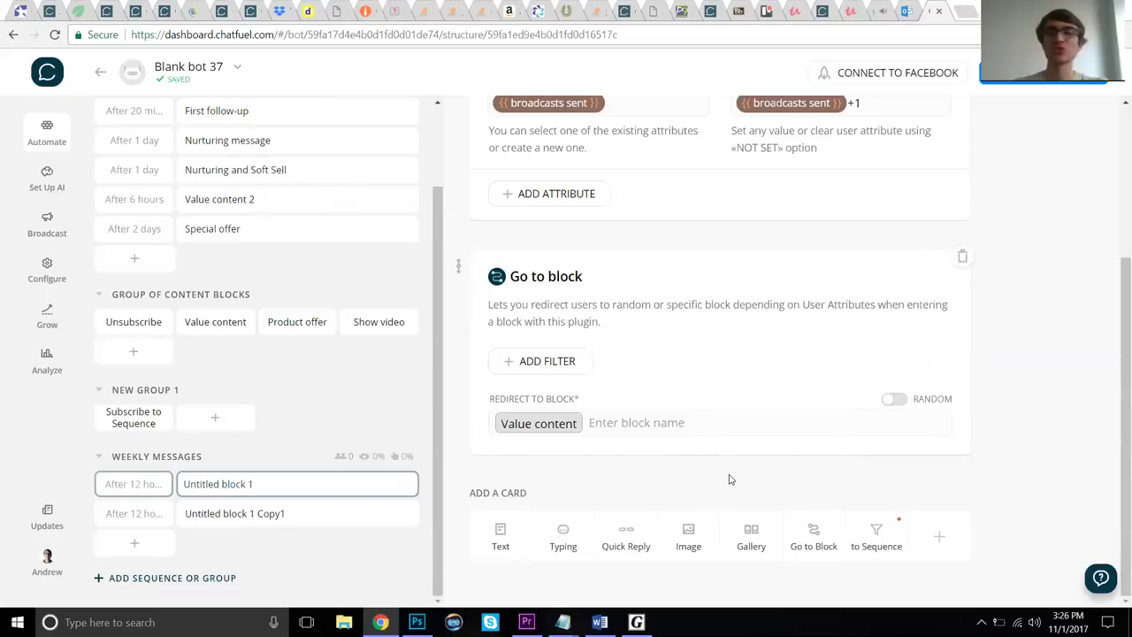
pyautogui.scroll(1, 1127, 398)
pyautogui.scroll(3, 800, 345)
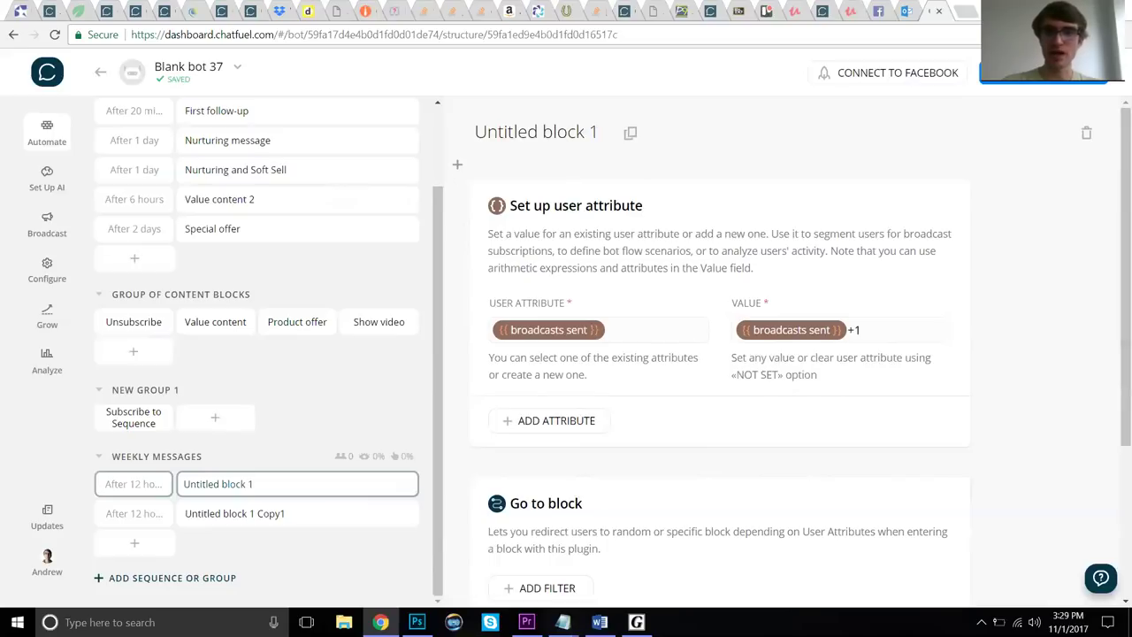
pyautogui.click(457, 164)
pyautogui.click(619, 212)
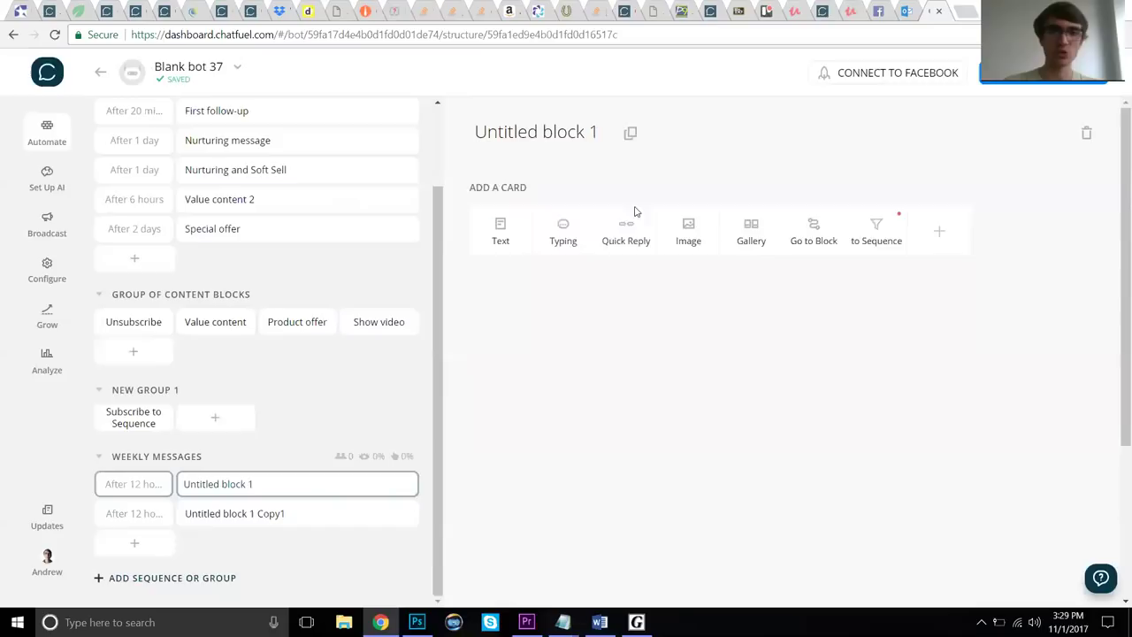
pyautogui.write('broadca')
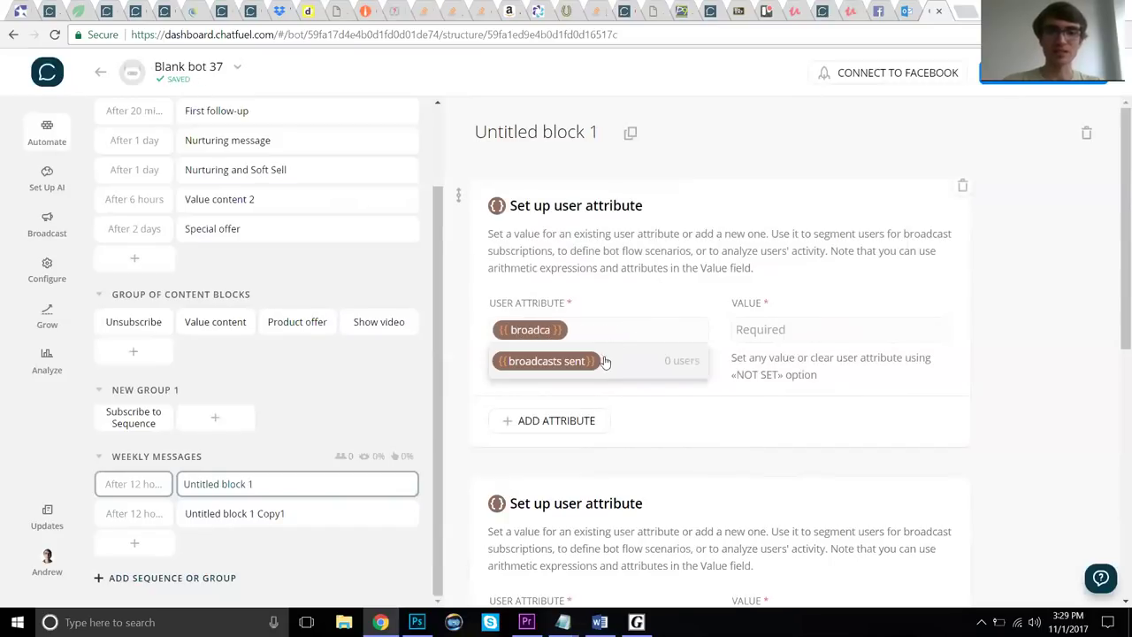
pyautogui.click(559, 363)
pyautogui.click(782, 328)
pyautogui.click(777, 331)
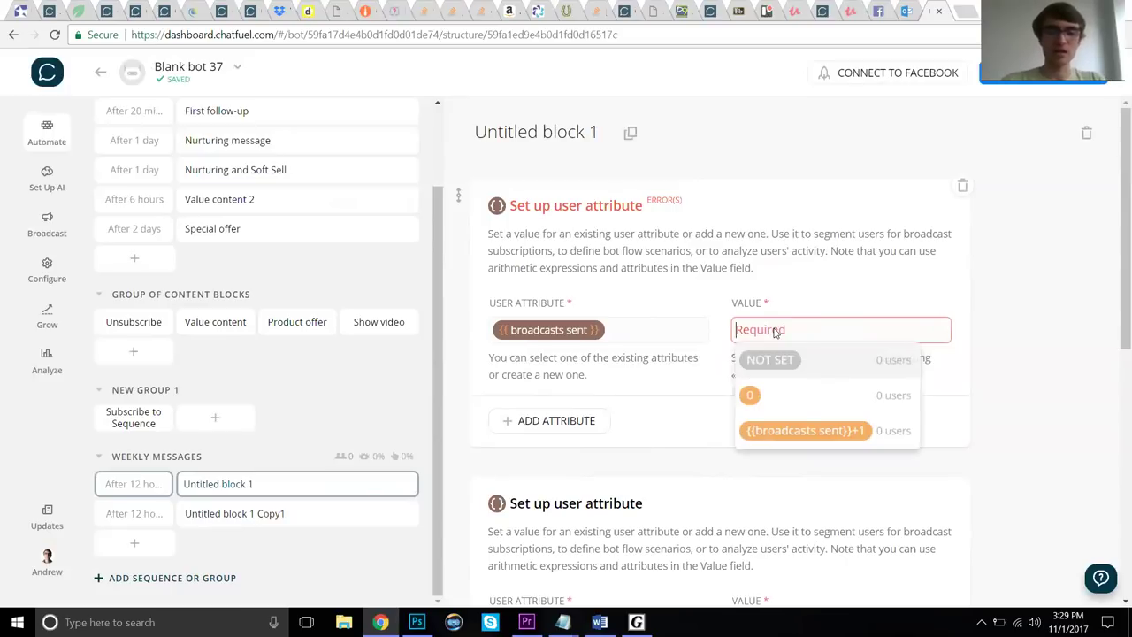
pyautogui.write('20')
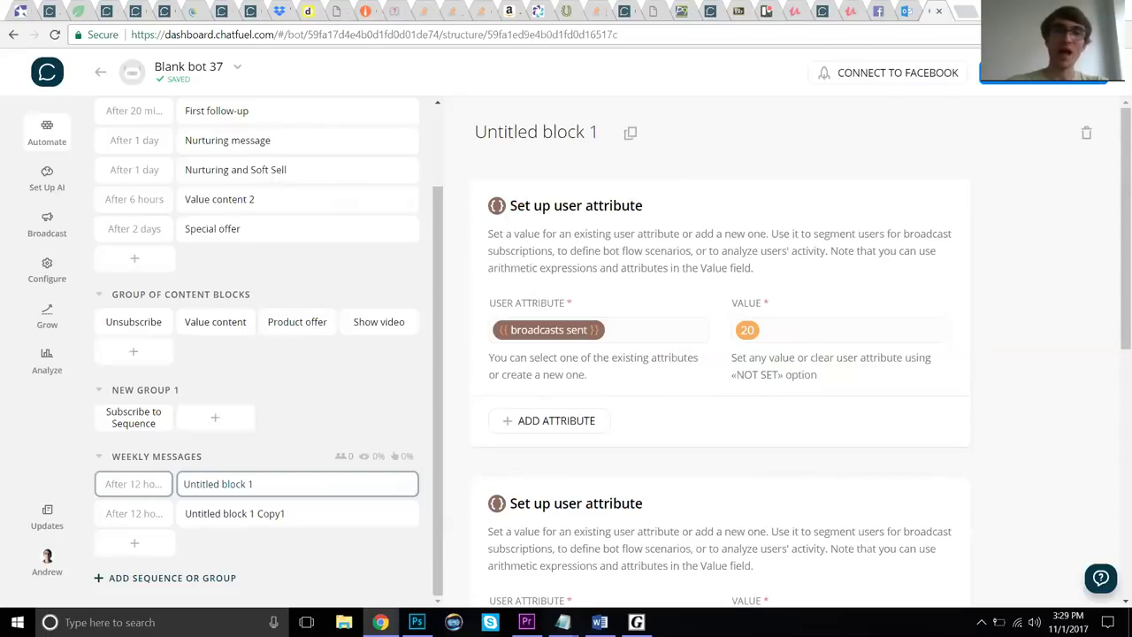
# - Add a second attribute, days left, to the new user attribute card with the value {{broadcasts sent}}-1
pyautogui.click(576, 419)
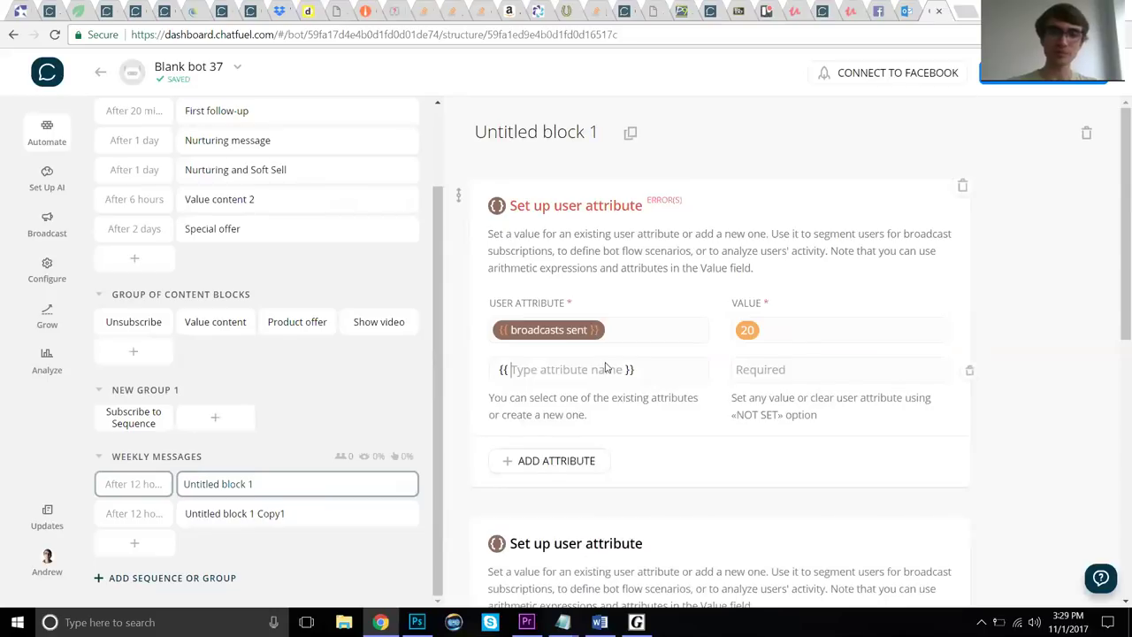
pyautogui.write('day')
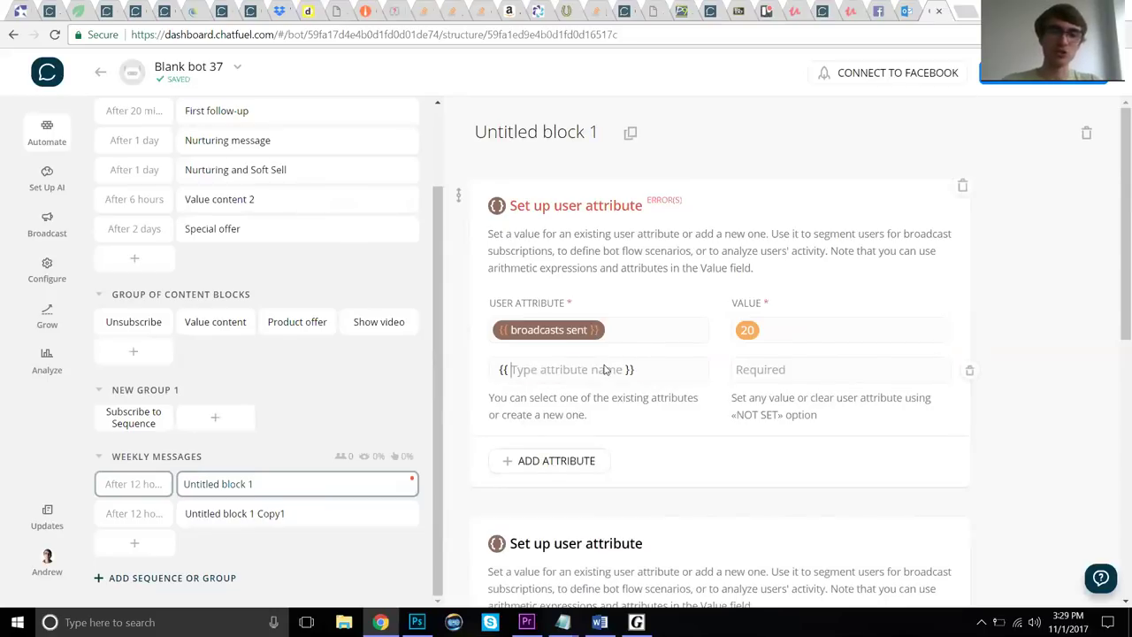
pyautogui.write('s lefty')
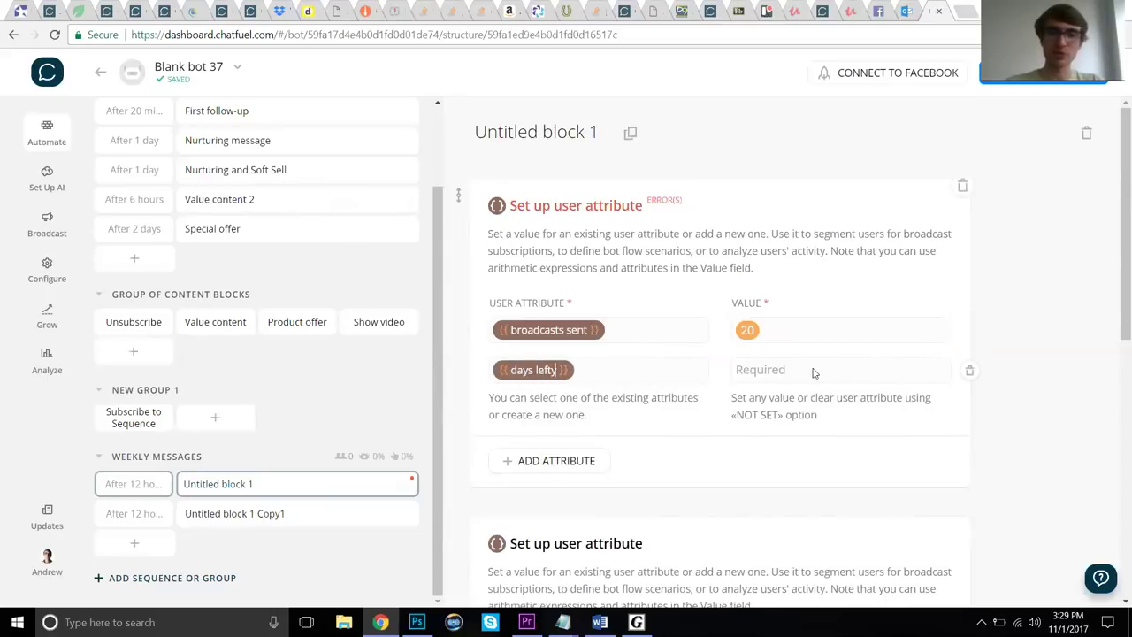
pyautogui.press('BackSpace')
pyautogui.click(777, 370)
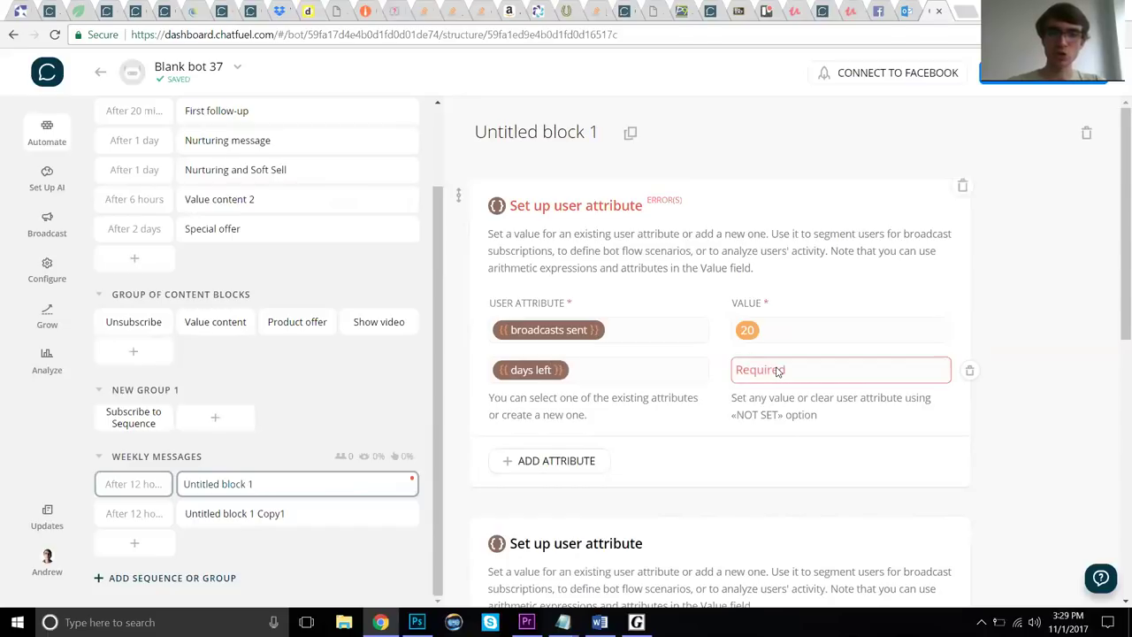
pyautogui.write('{{broa')
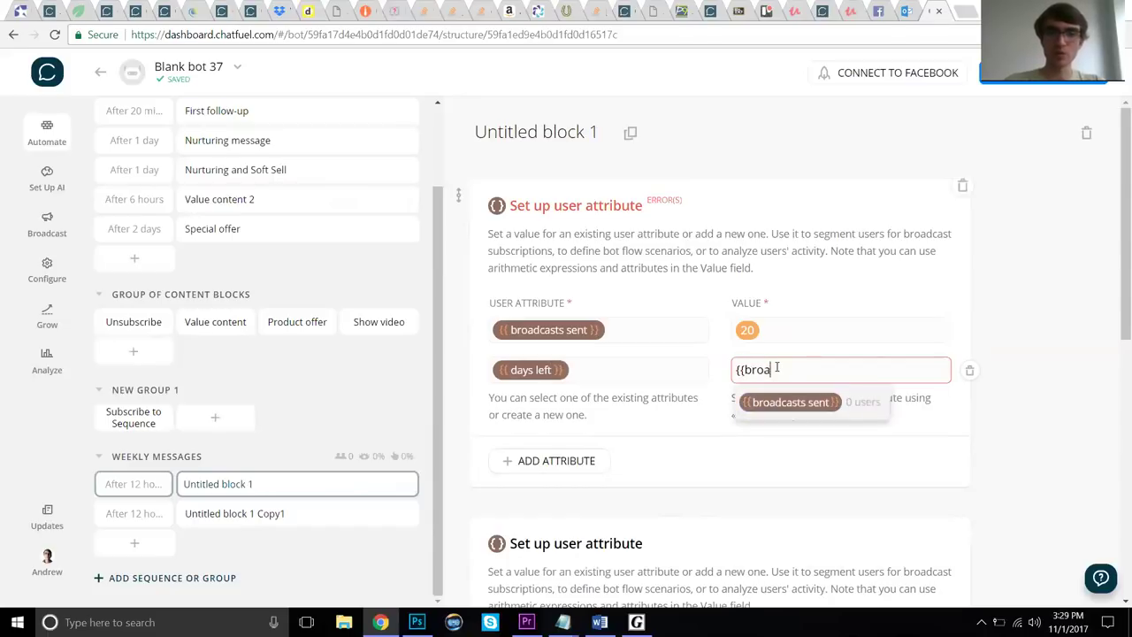
pyautogui.press('Return')
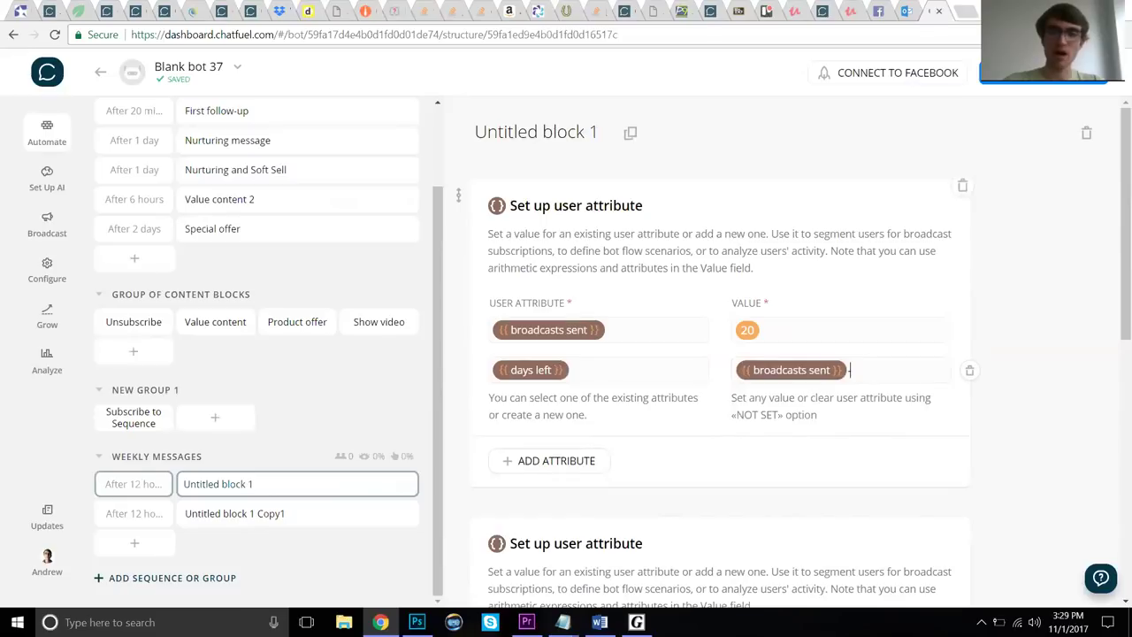
pyautogui.write('-1')
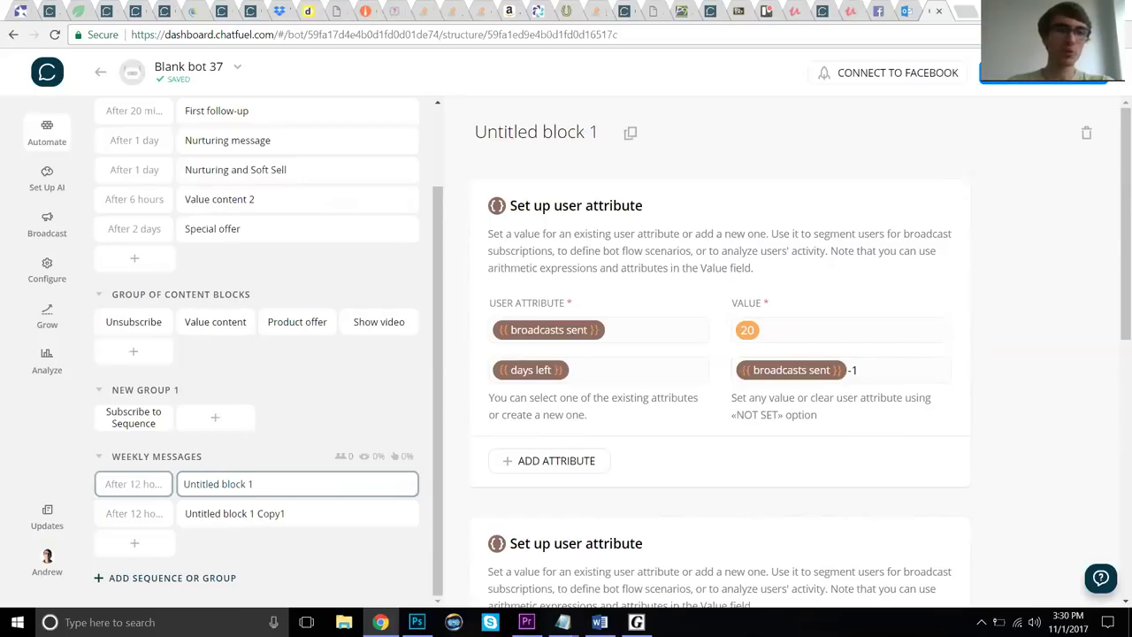
# - View the First follow-up block of SAMPLE SEQUENCE and the Product offer block in the group of content blocks
pyautogui.scroll(2, 435, 291)
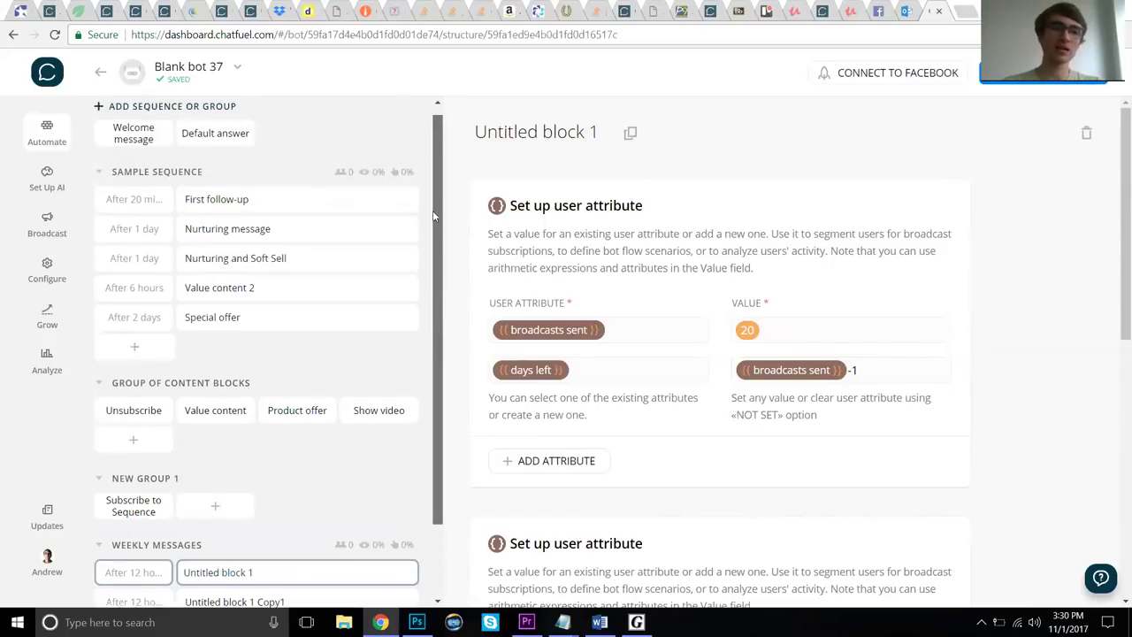
pyautogui.click(264, 210)
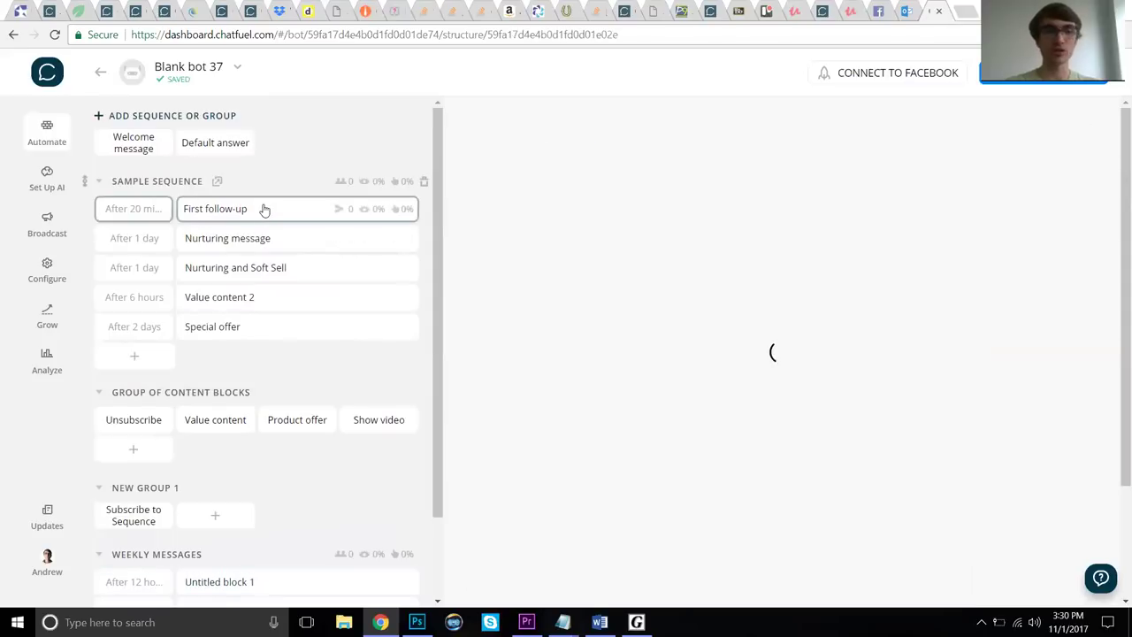
pyautogui.click(297, 422)
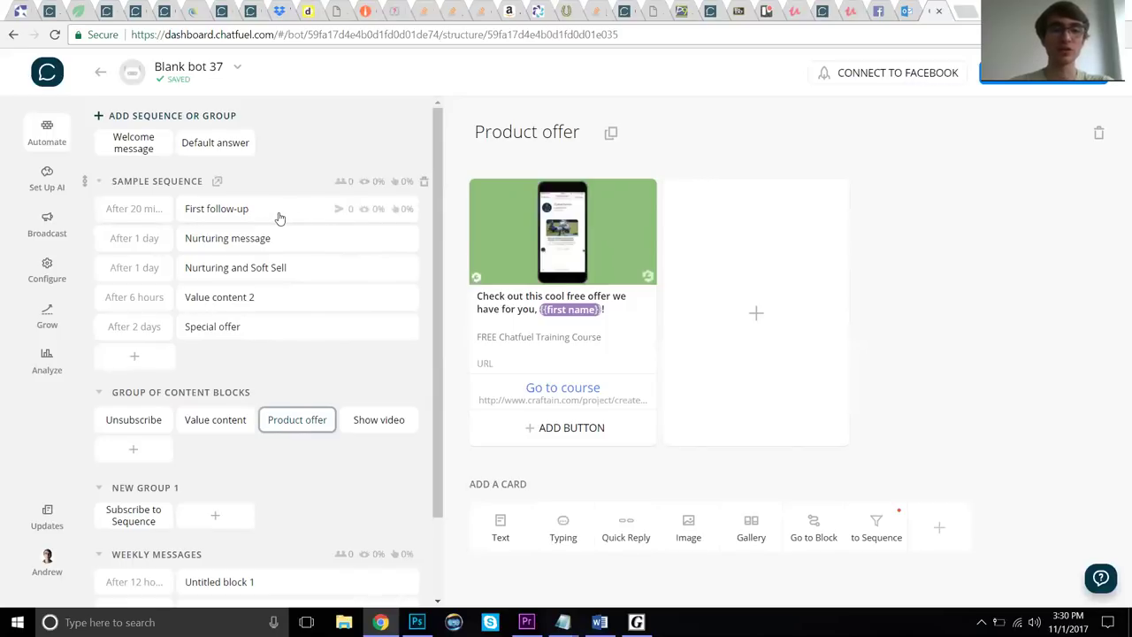
# - Enlarge the page to examine the sent, viewed and clicked statistics of the SAMPLE SEQUENCE messages, and restore the normal page size
pyautogui.hotkey('ctrl', '+')
pyautogui.hotkey('ctrl', '+')
pyautogui.hotkey('ctrl', '+')
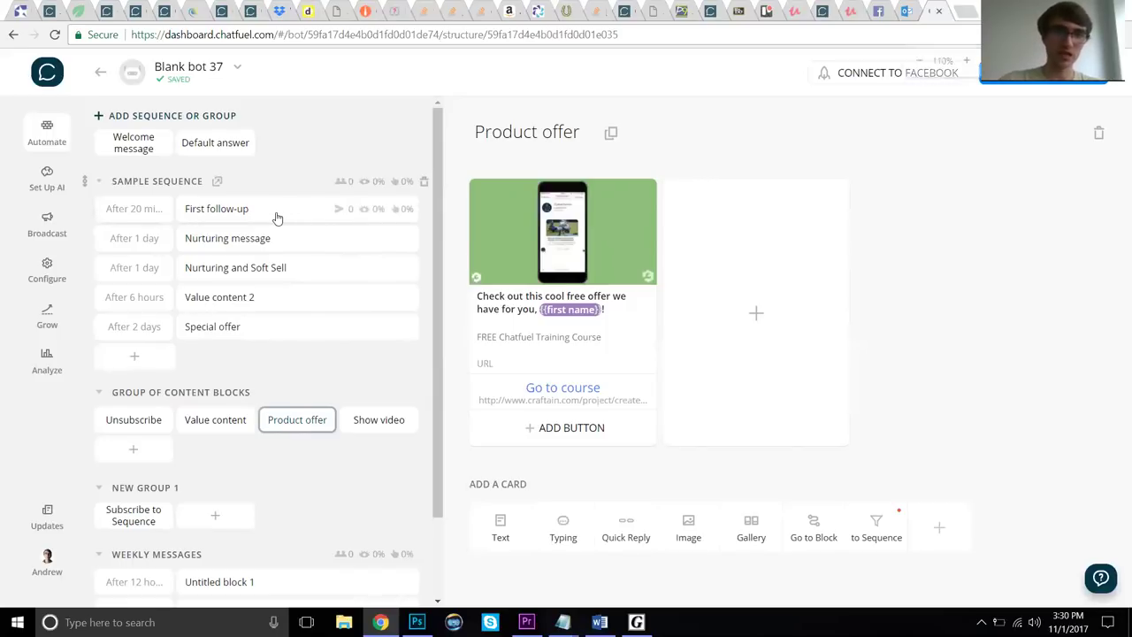
pyautogui.hotkey('ctrl', '+')
pyautogui.hotkey('ctrl', '+')
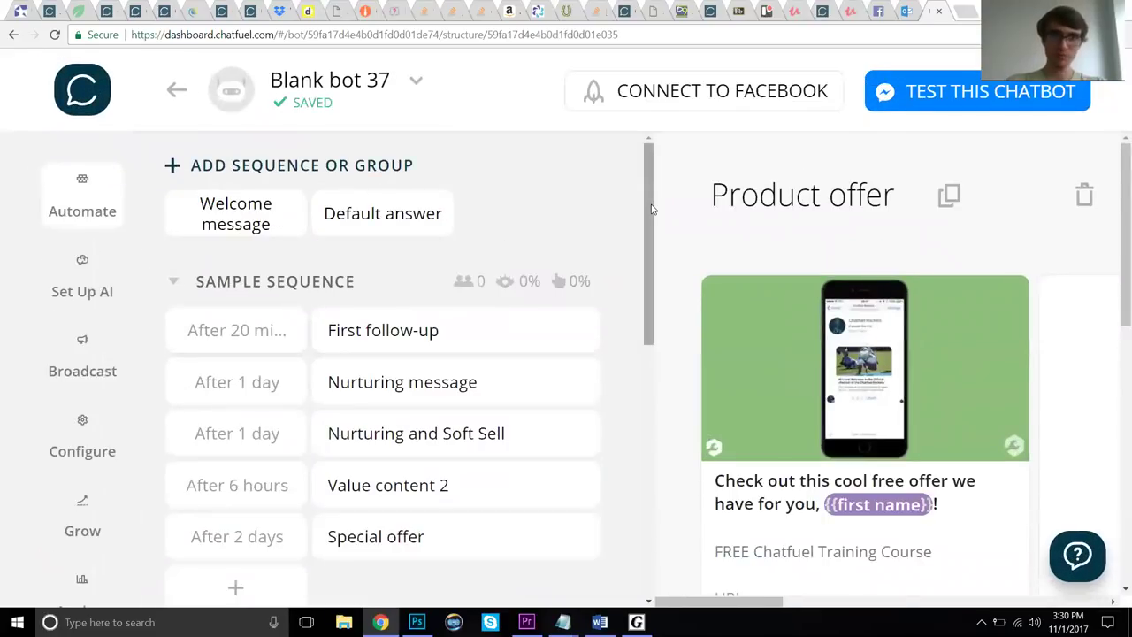
pyautogui.moveTo(650, 209); pyautogui.dragTo(652, 236)
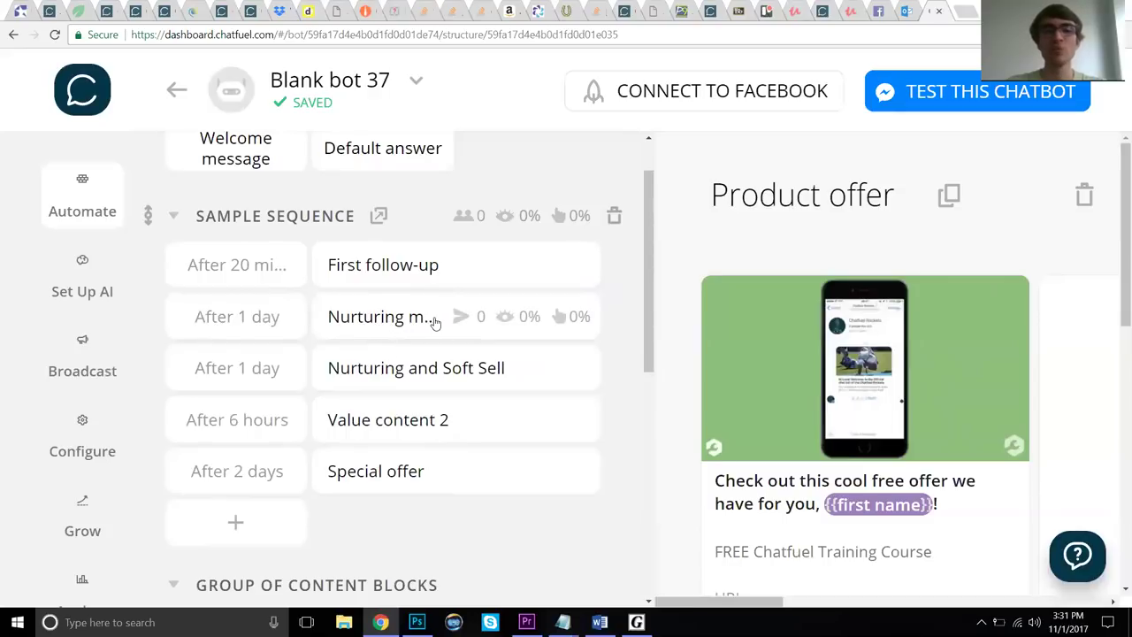
pyautogui.moveTo(463, 323)
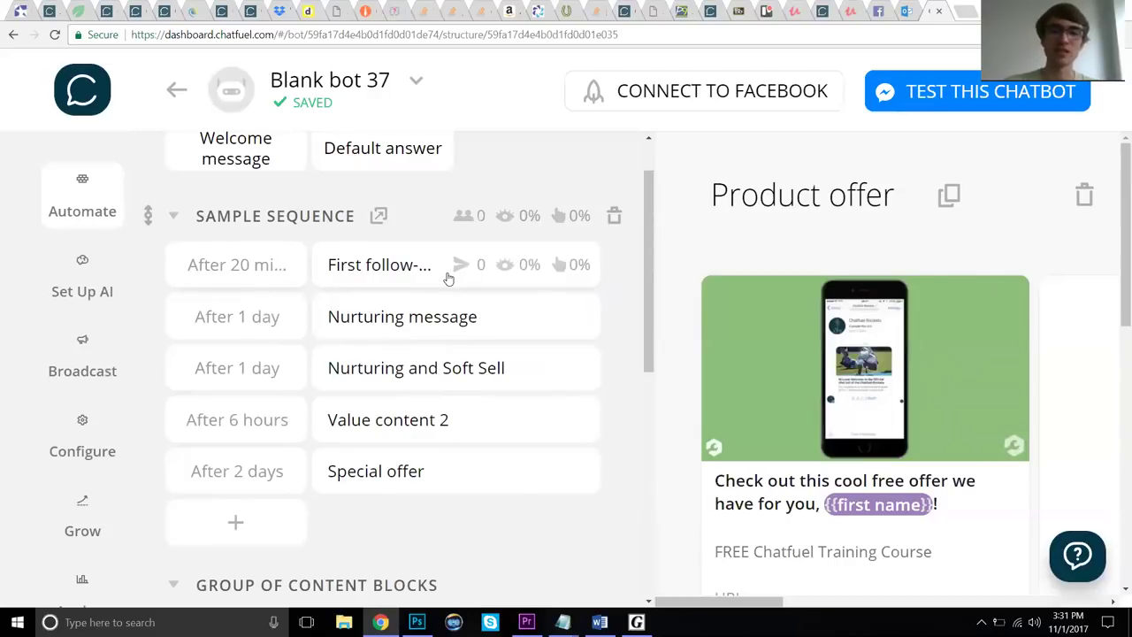
pyautogui.hotkey('ctrl', '-')
pyautogui.hotkey('ctrl', '-')
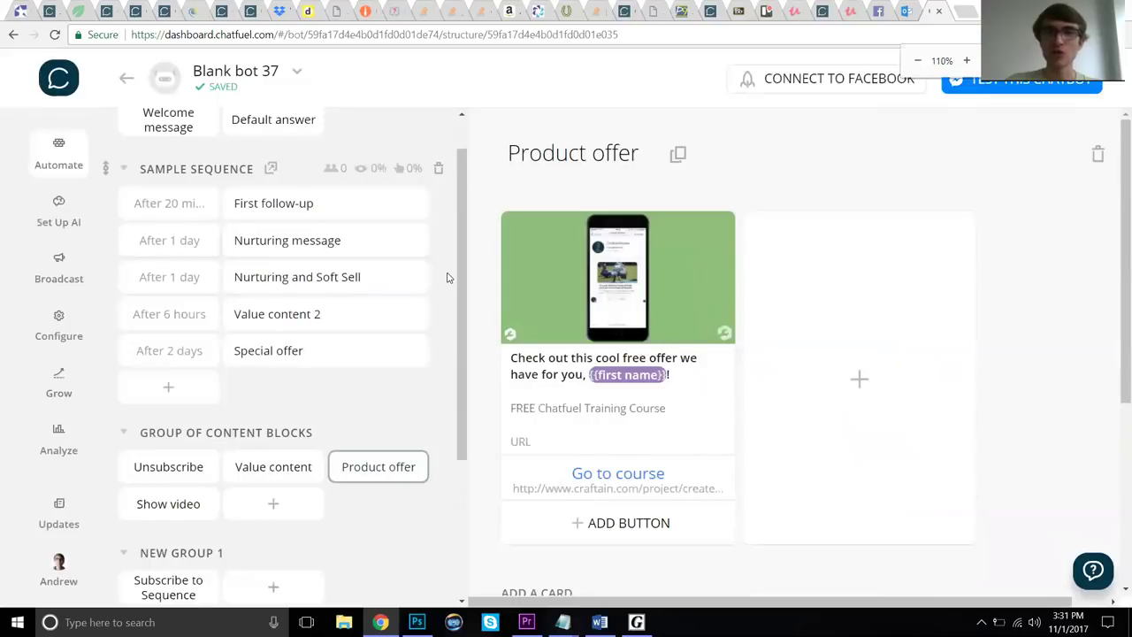
pyautogui.hotkey('ctrl', '-')
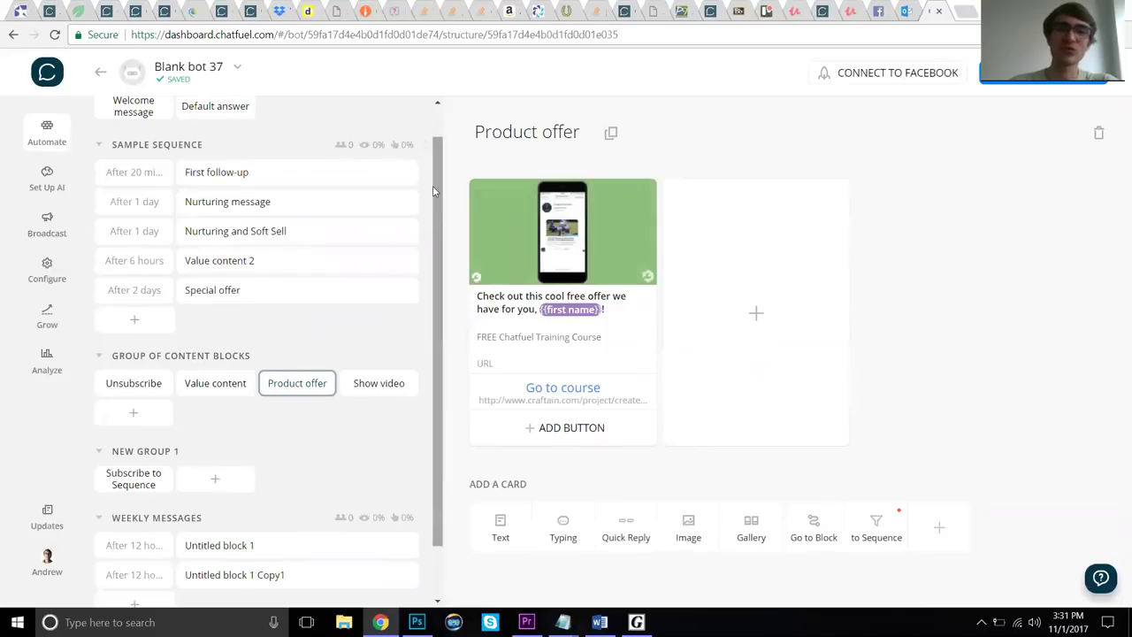
pyautogui.scroll(1, 384, 185)
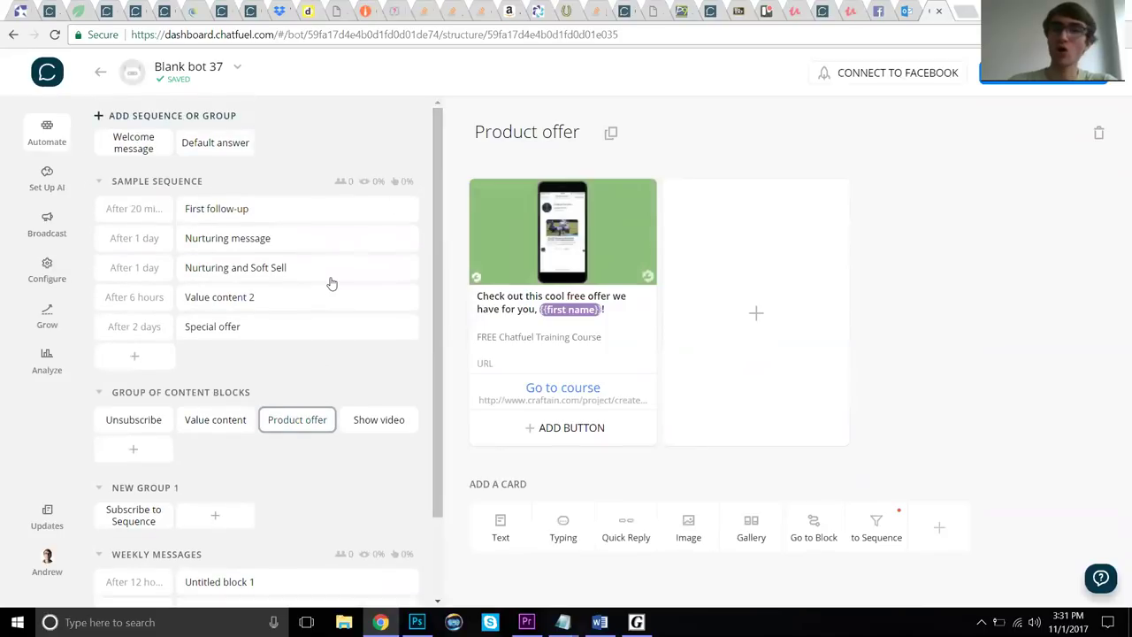